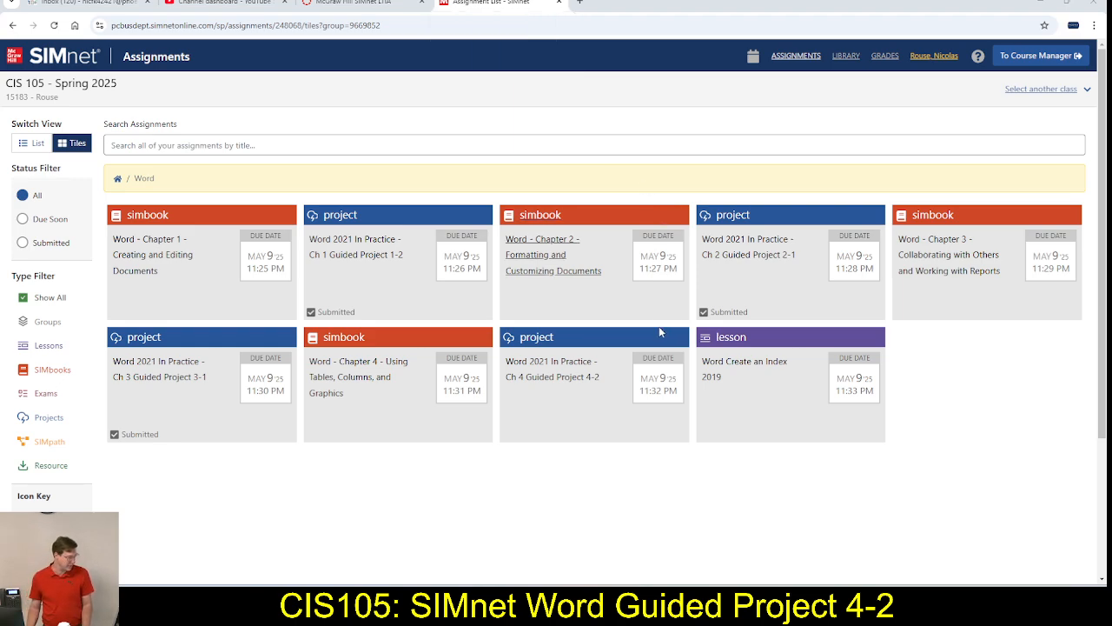
Open the Word 2021 In Practice - Ch 4 Guided Project 4-2 assignment and enlarge its instruction text.
click(555, 373)
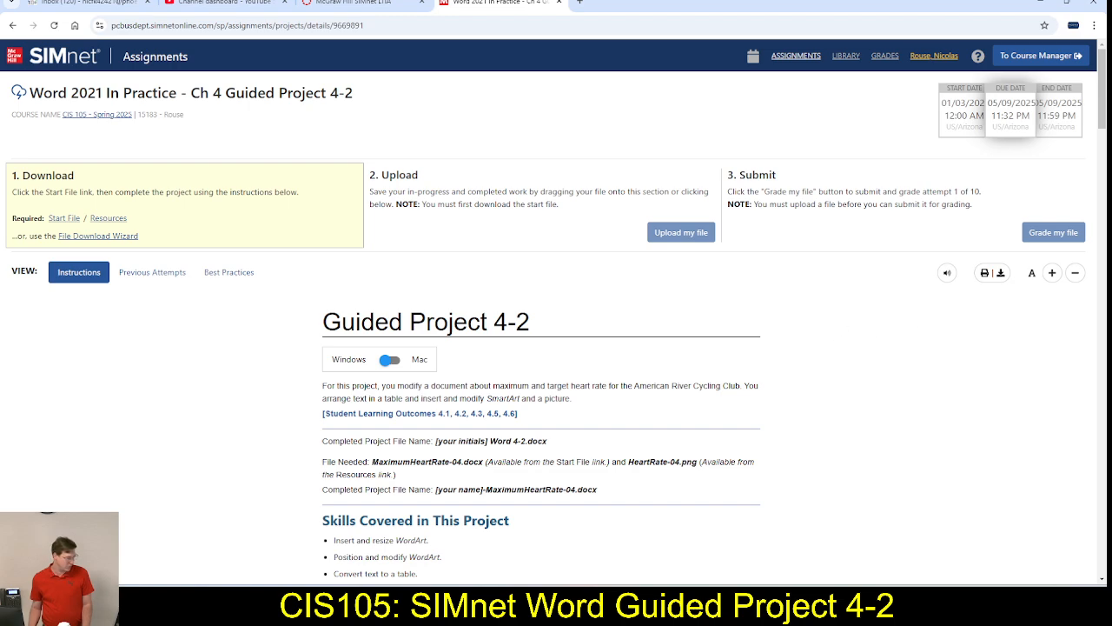
click(1053, 273)
click(1053, 273)
click(1053, 273)
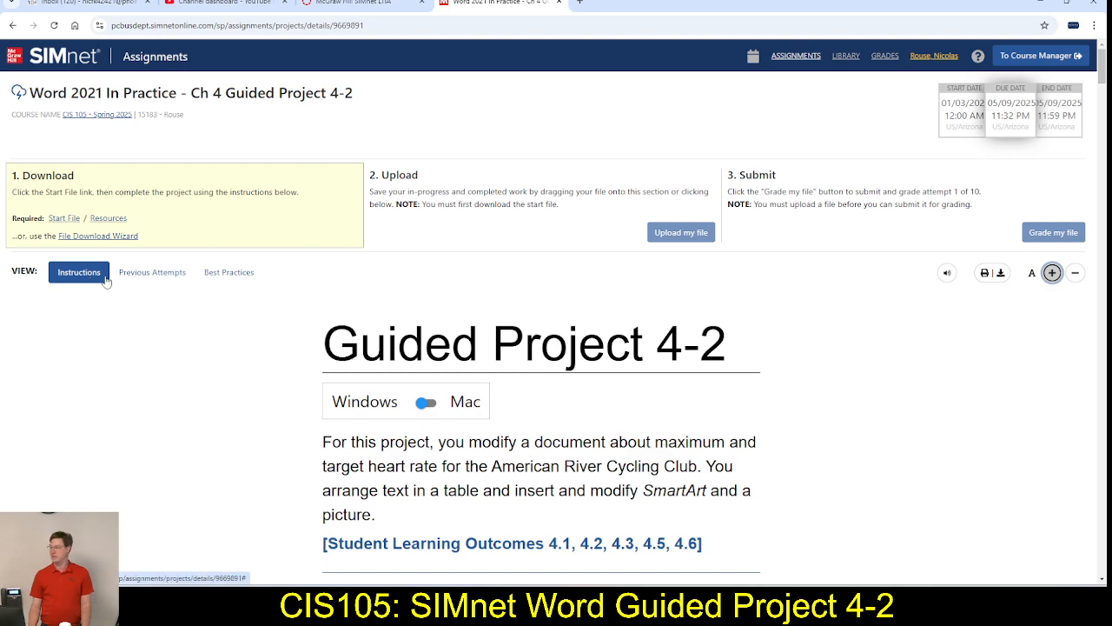
Download the MaximumHeartRate-04 start file and open it in Word with editing enabled.
click(60, 222)
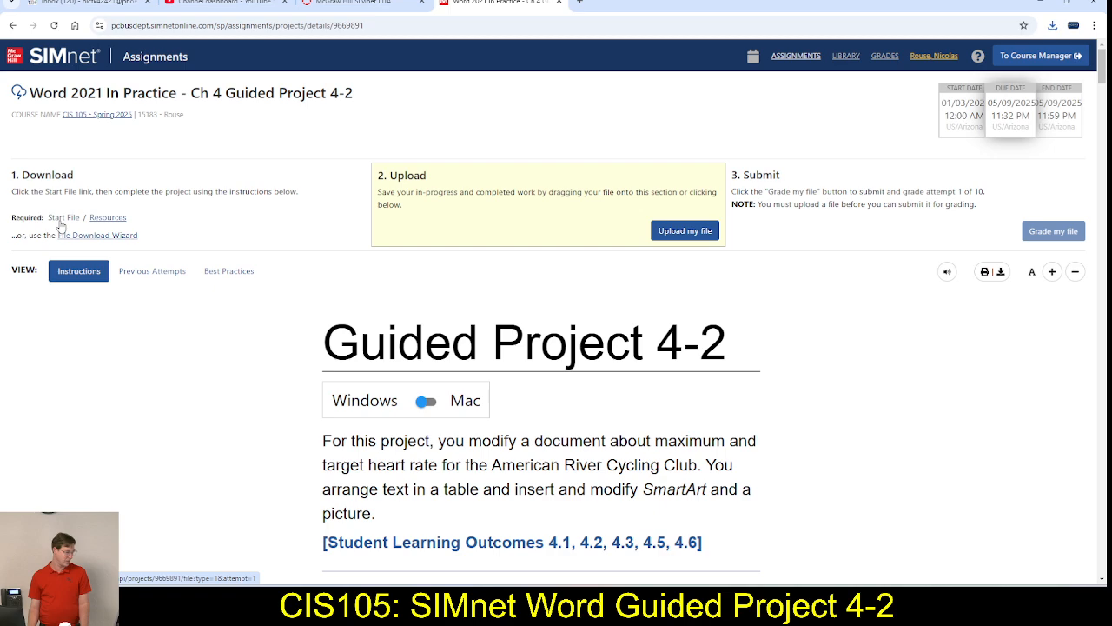
click(1052, 26)
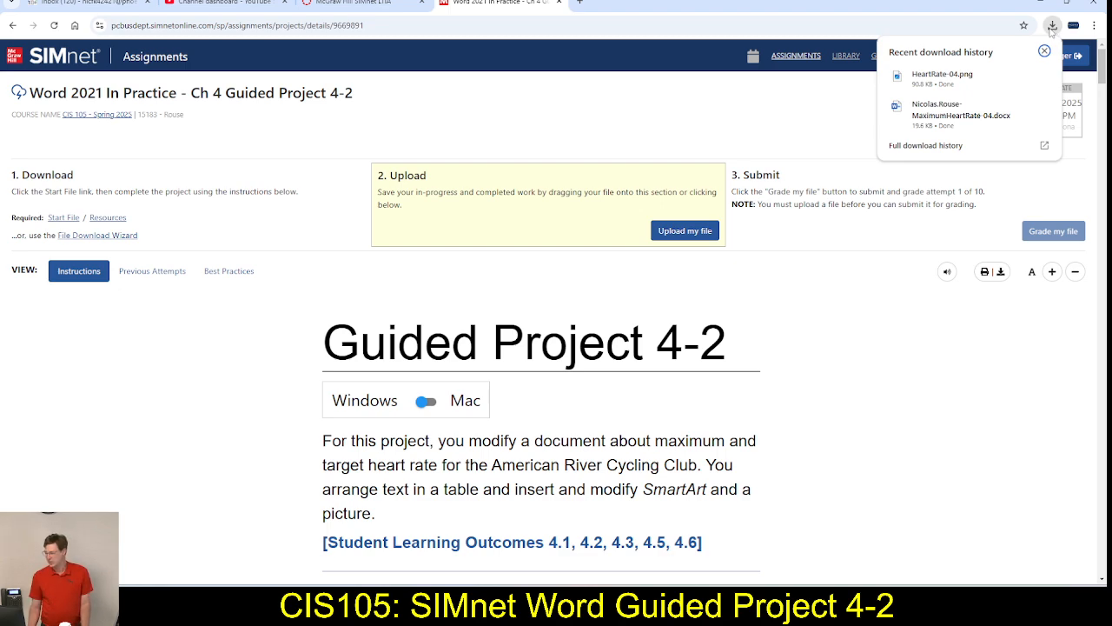
click(964, 123)
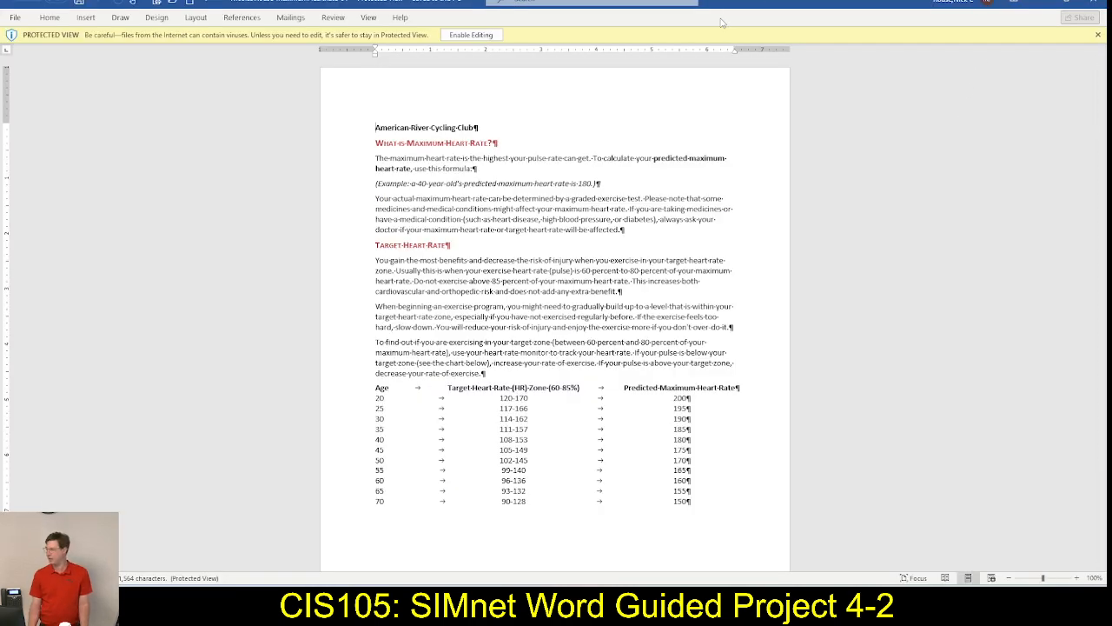
click(470, 38)
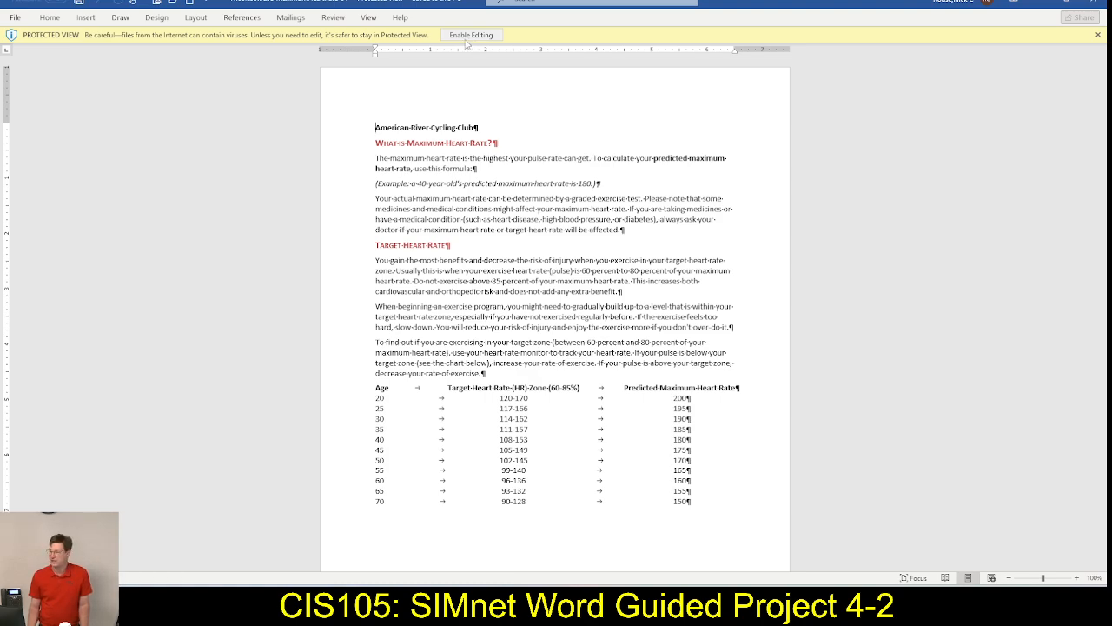
click(468, 39)
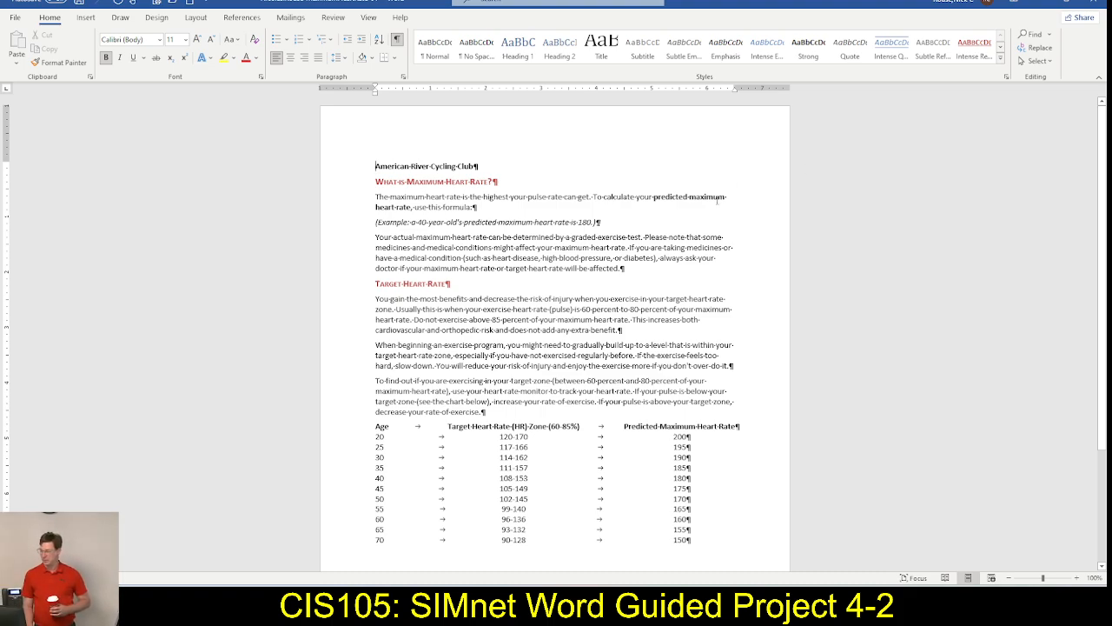
Enlarge the document view to 160% and look over its text from the title to the heart rate data by age.
click(396, 41)
click(396, 41)
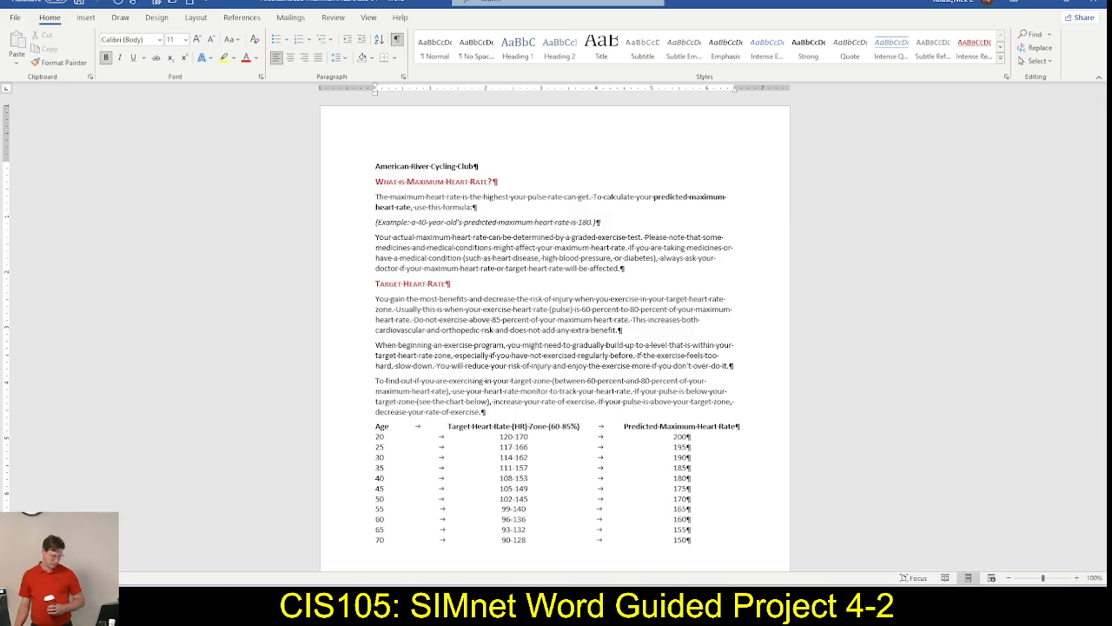
click(1076, 578)
click(1077, 577)
click(1076, 578)
click(1077, 578)
click(1077, 578)
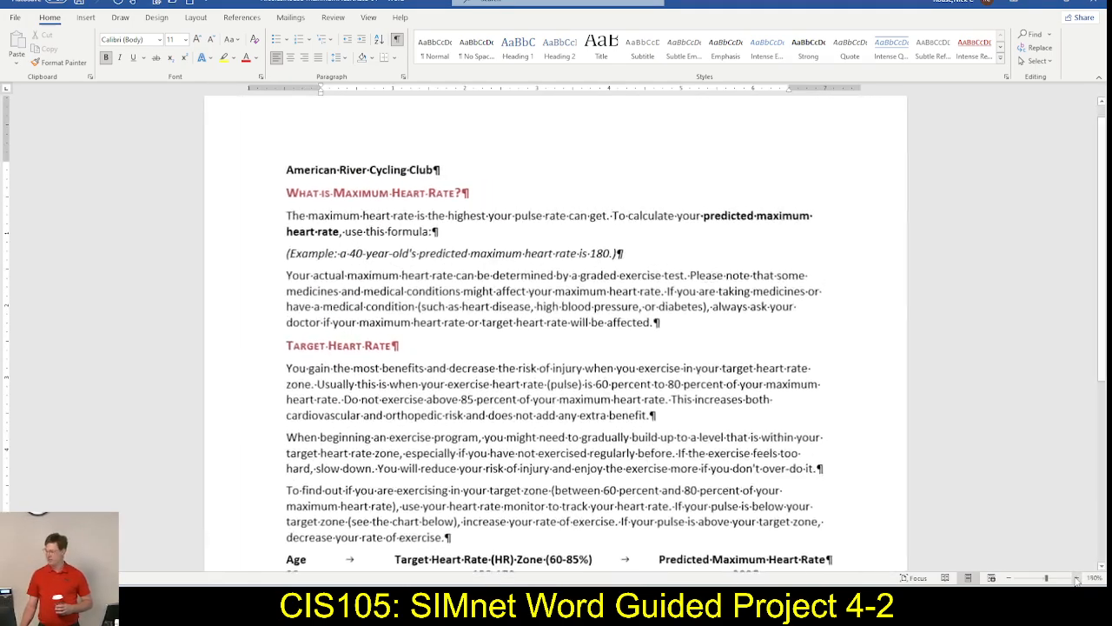
click(1077, 578)
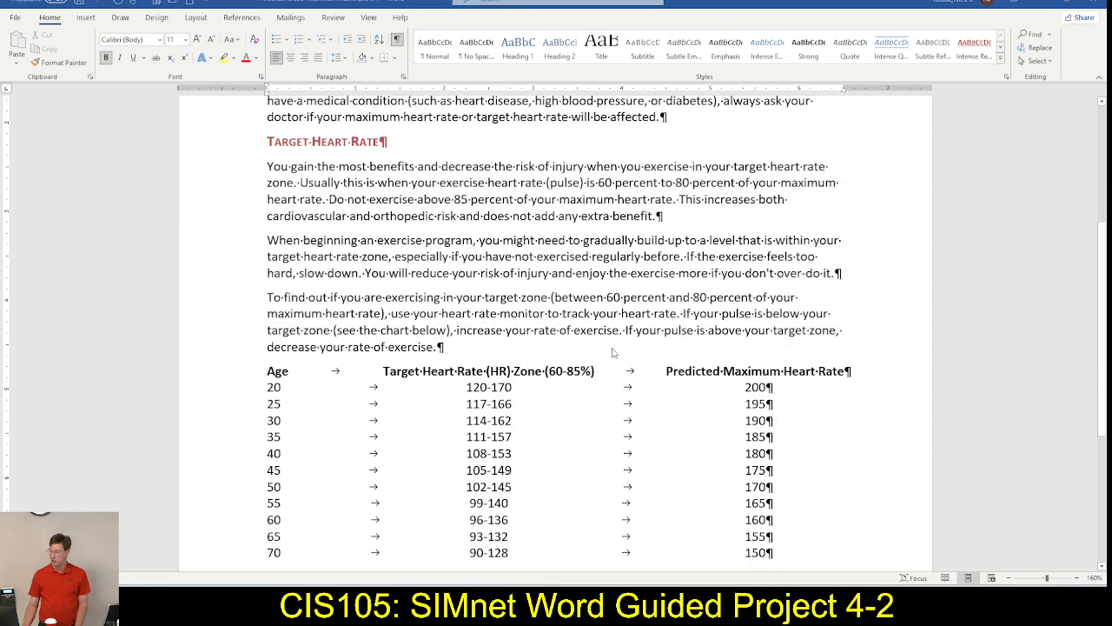
scroll(612, 351, down, 1)
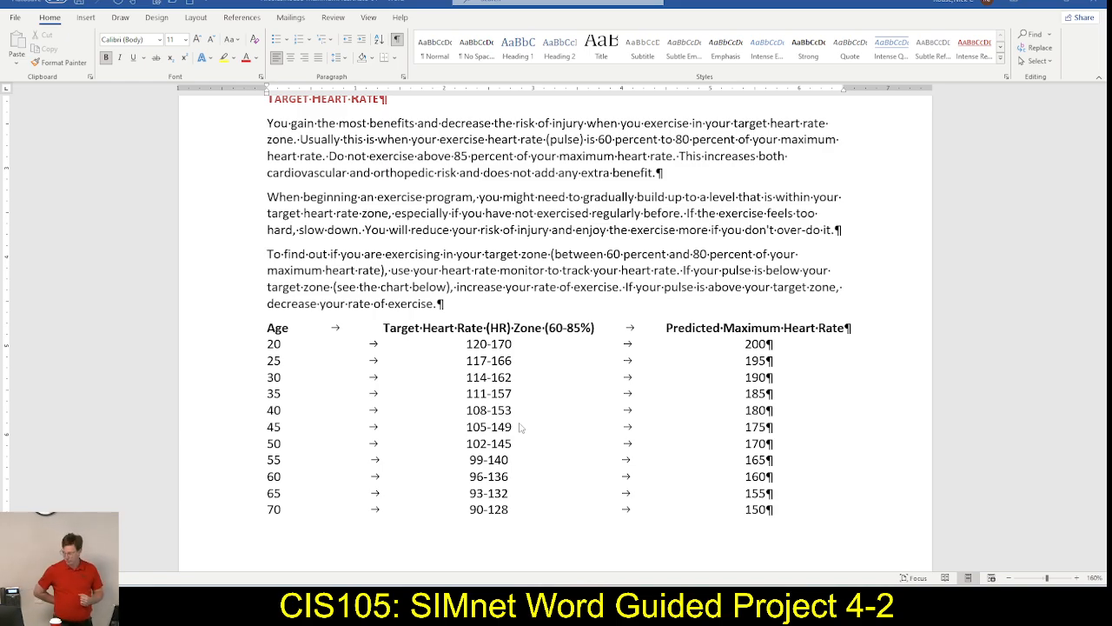
scroll(562, 542, down, 5)
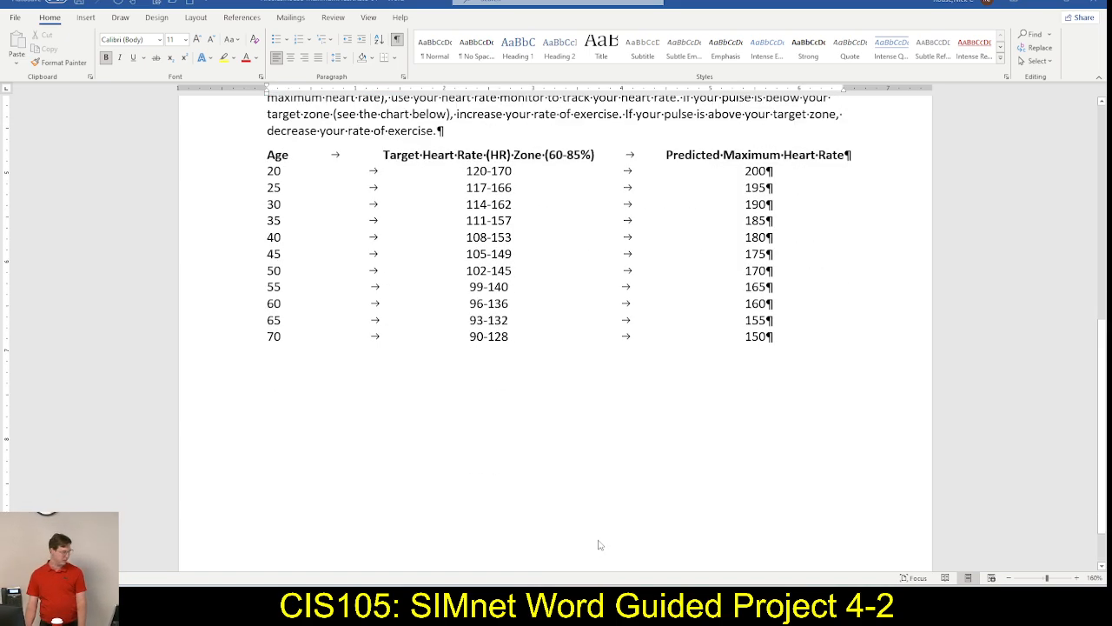
scroll(601, 544, up, 10)
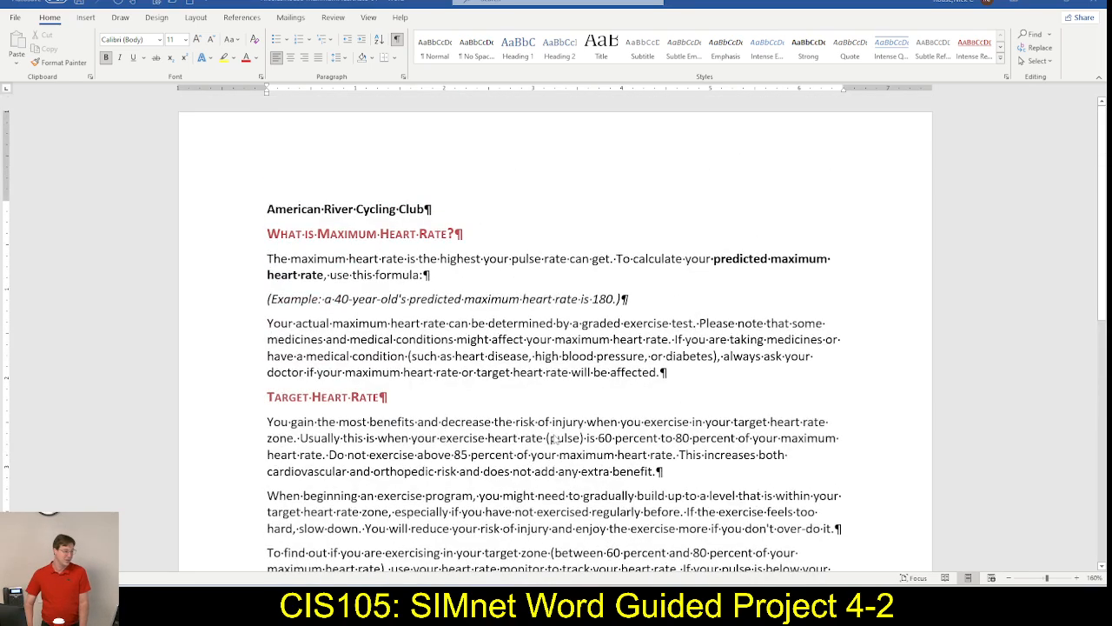
Switch to the SIMnet instructions in Chrome, mark steps 1 and 2 as completed, and read the WordArt instructions in step 3.
key(alt+Tab)
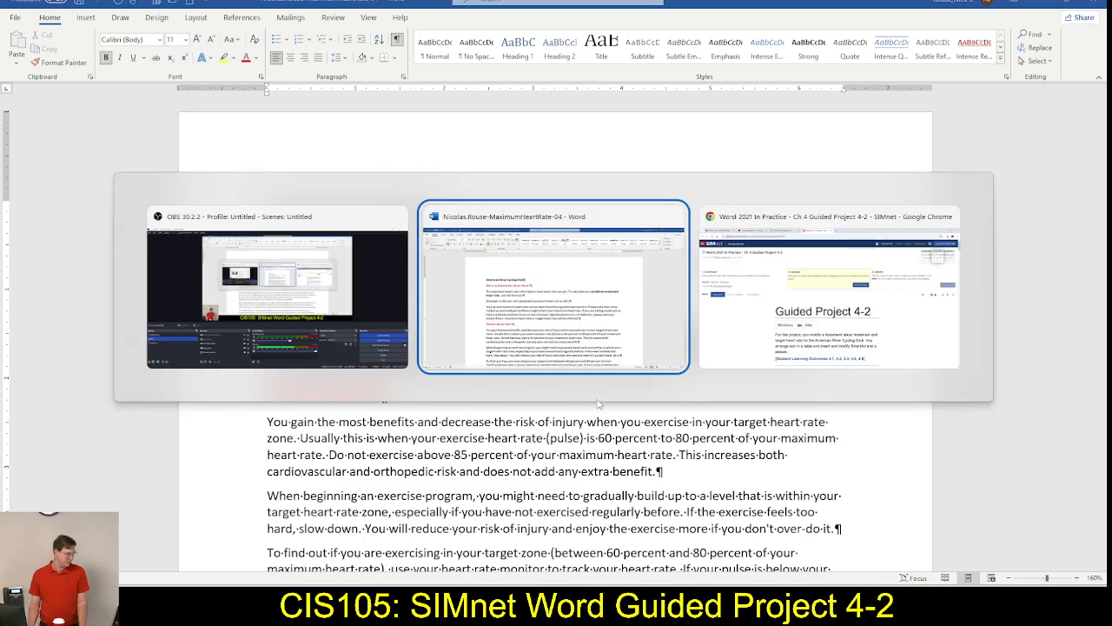
key(alt+Tab)
key(Tab)
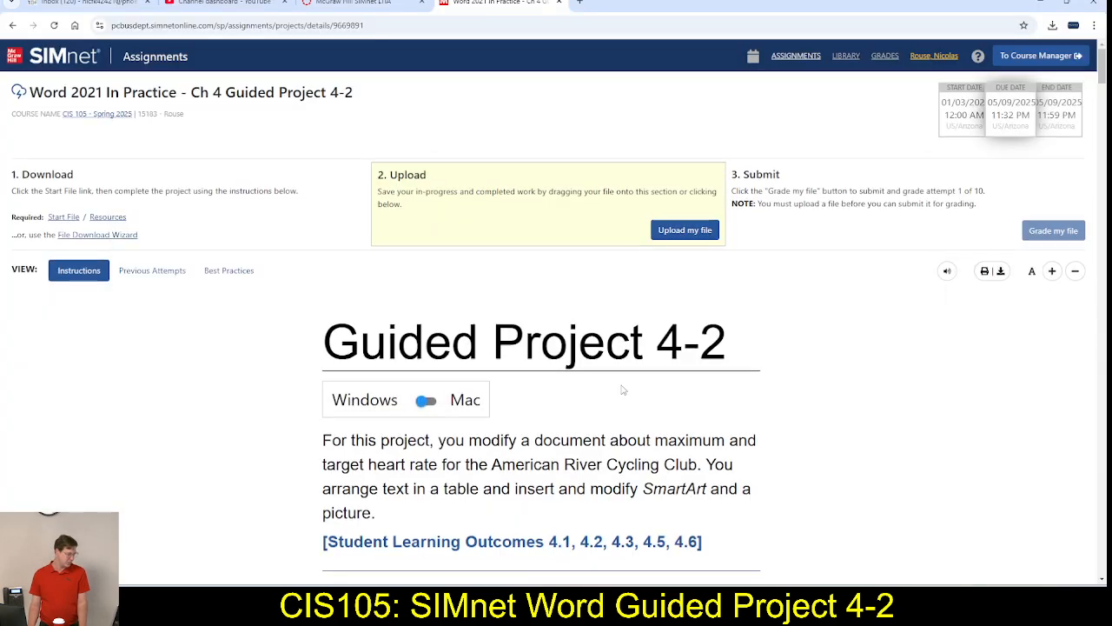
scroll(621, 391, down, 8)
scroll(620, 397, down, 5)
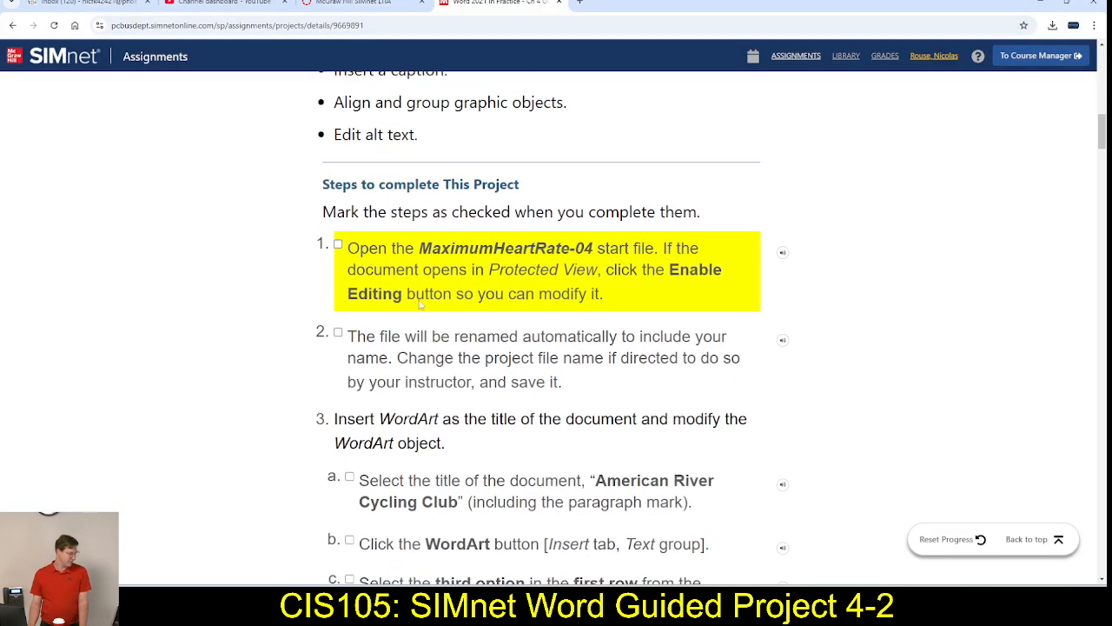
click(338, 332)
click(338, 247)
scroll(492, 452, down, 3)
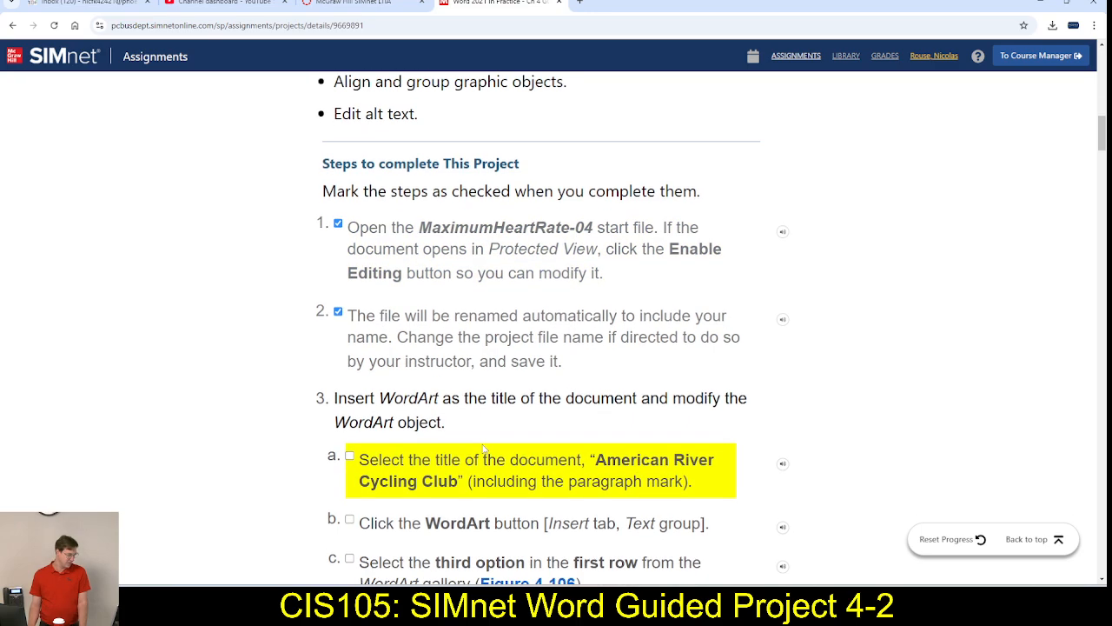
scroll(494, 453, down, 1)
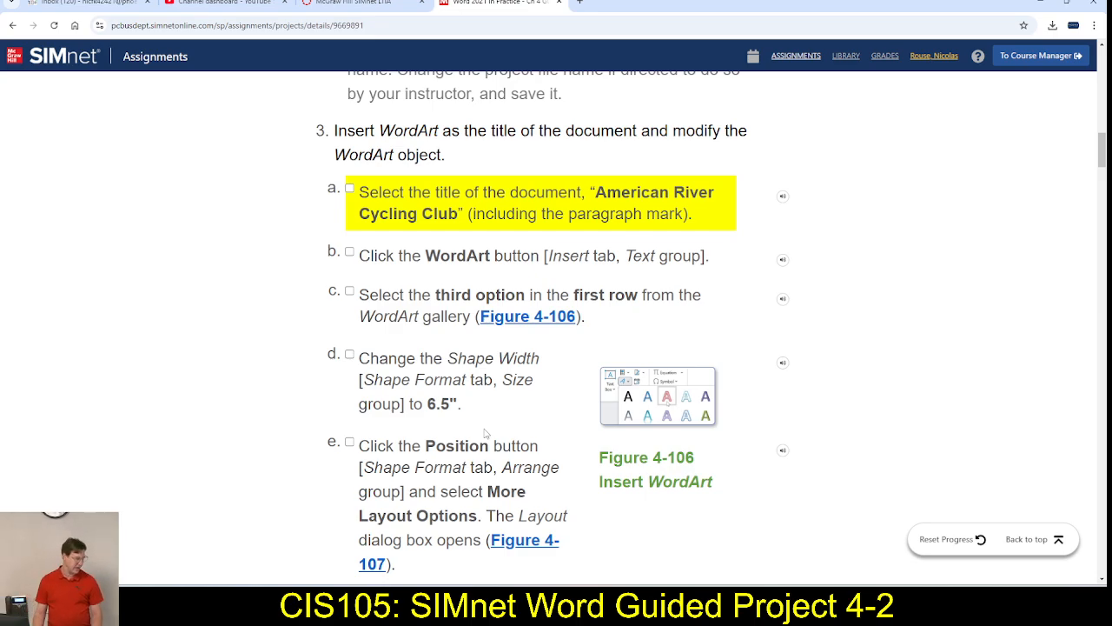
In Word, turn the title "American River Cycling Club", including its paragraph mark, into WordArt with the style Fill: Red, Accent color 2; Outline: Red, Accent color 2.
key(alt+Tab)
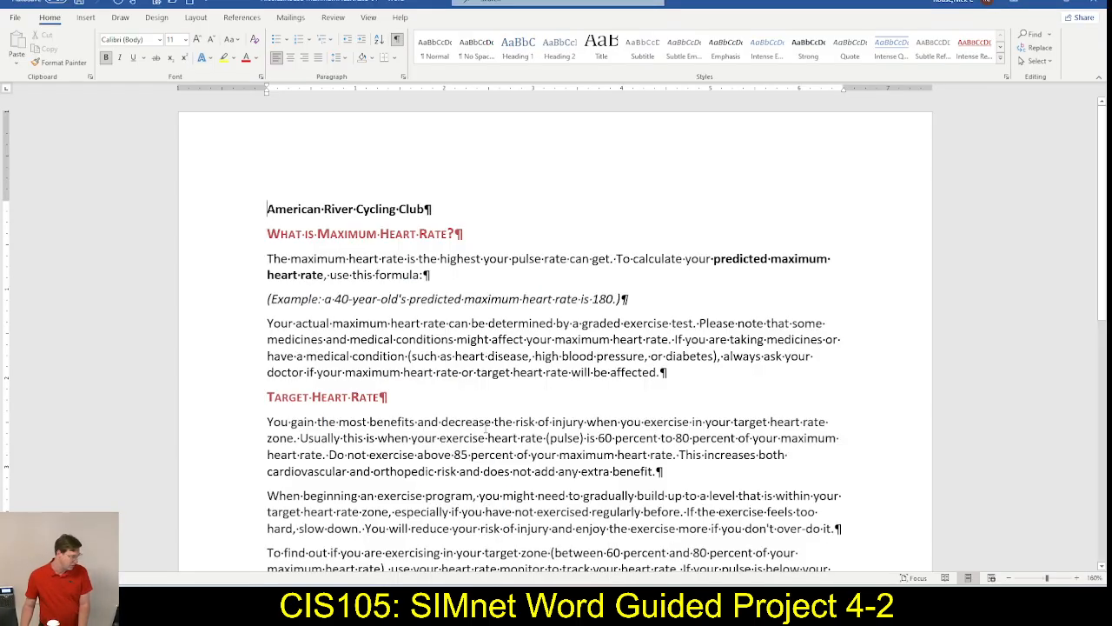
click(226, 215)
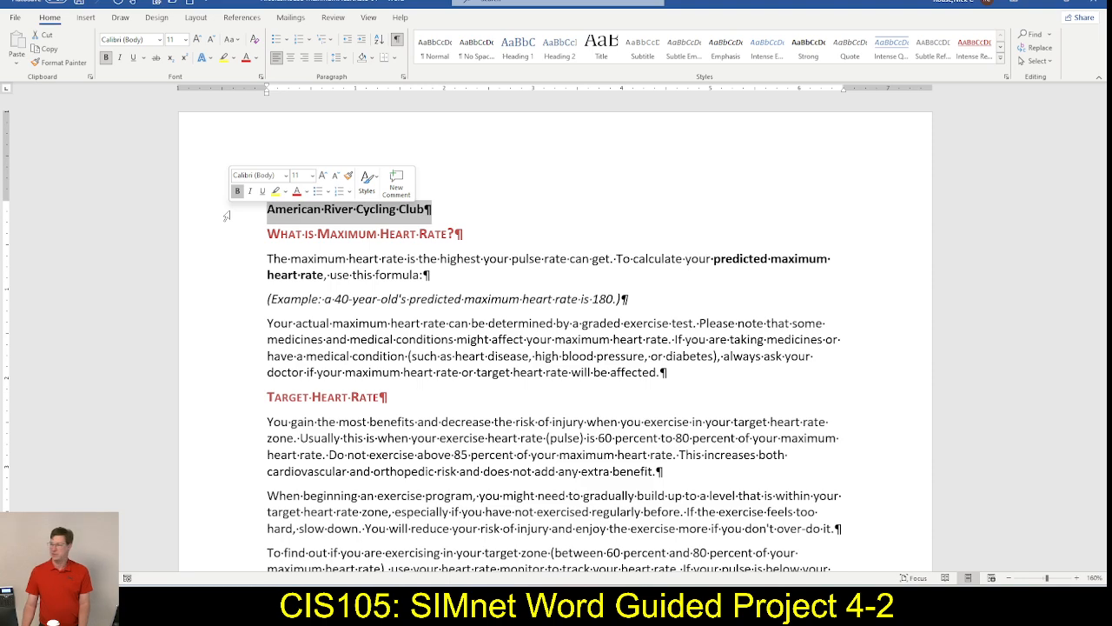
click(86, 18)
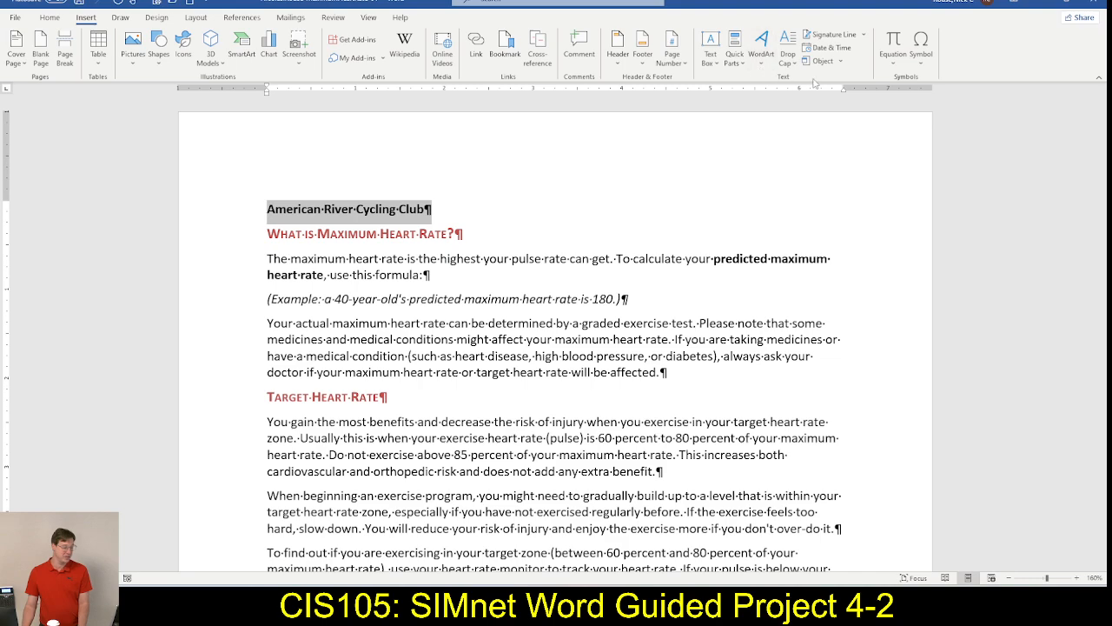
click(763, 50)
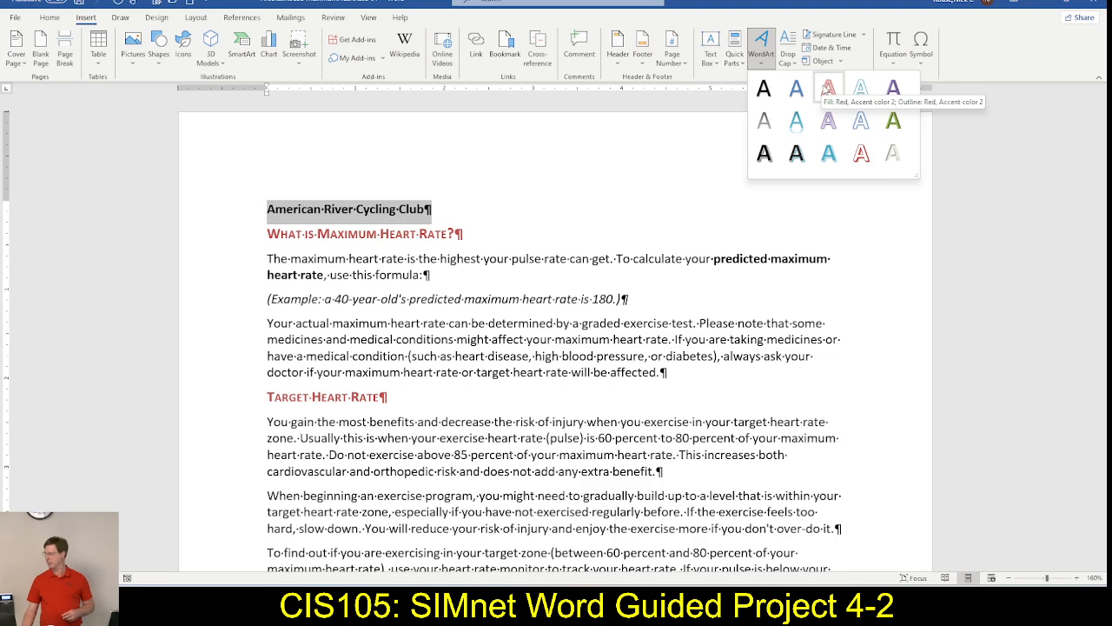
click(827, 90)
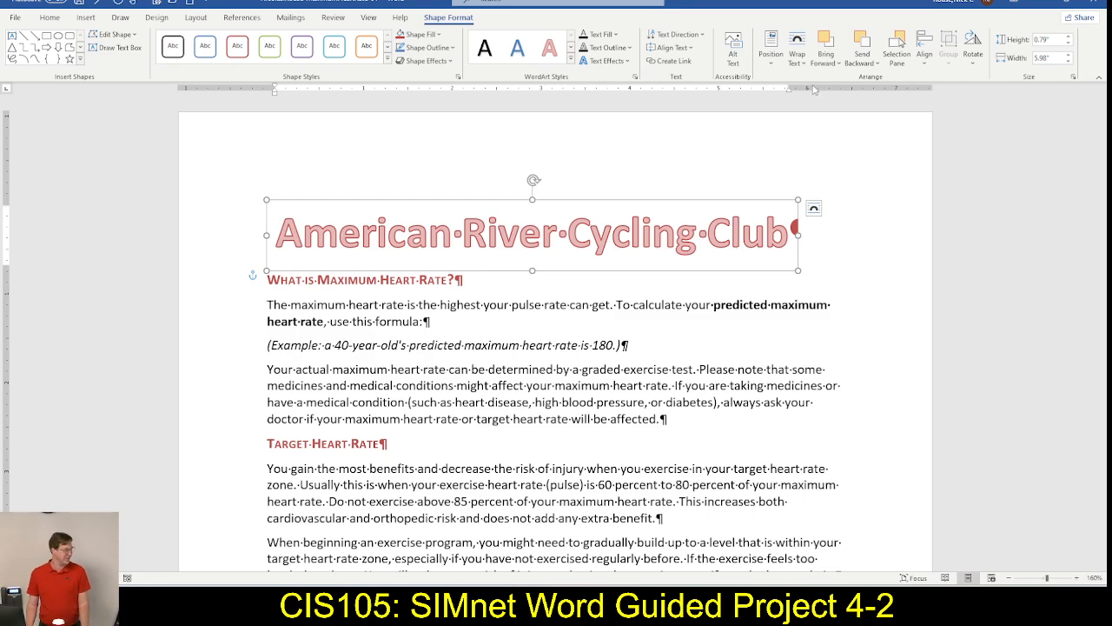
Switch to the SIMnet instructions in Chrome and mark steps 3a, 3b and 3c as completed.
key(alt+Tab)
click(349, 188)
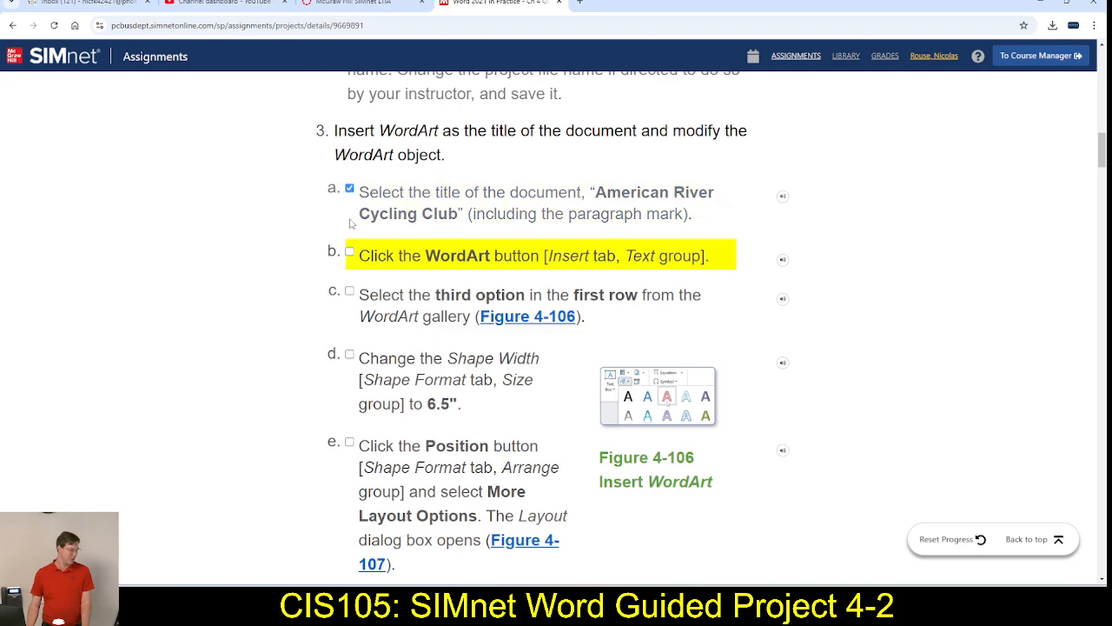
click(350, 252)
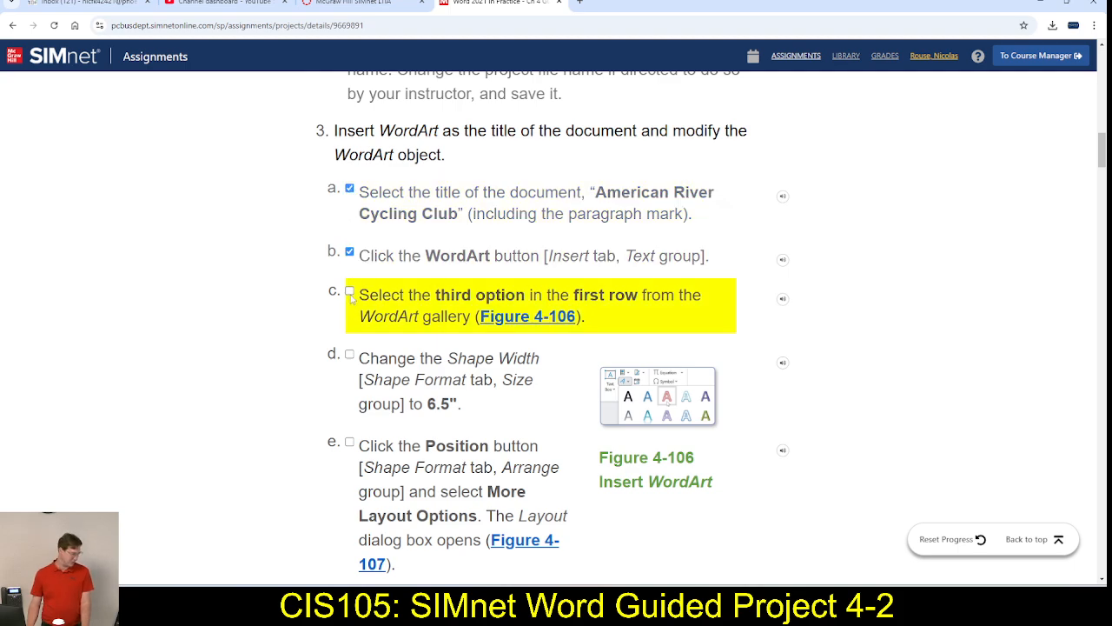
click(350, 296)
scroll(534, 308, down, 1)
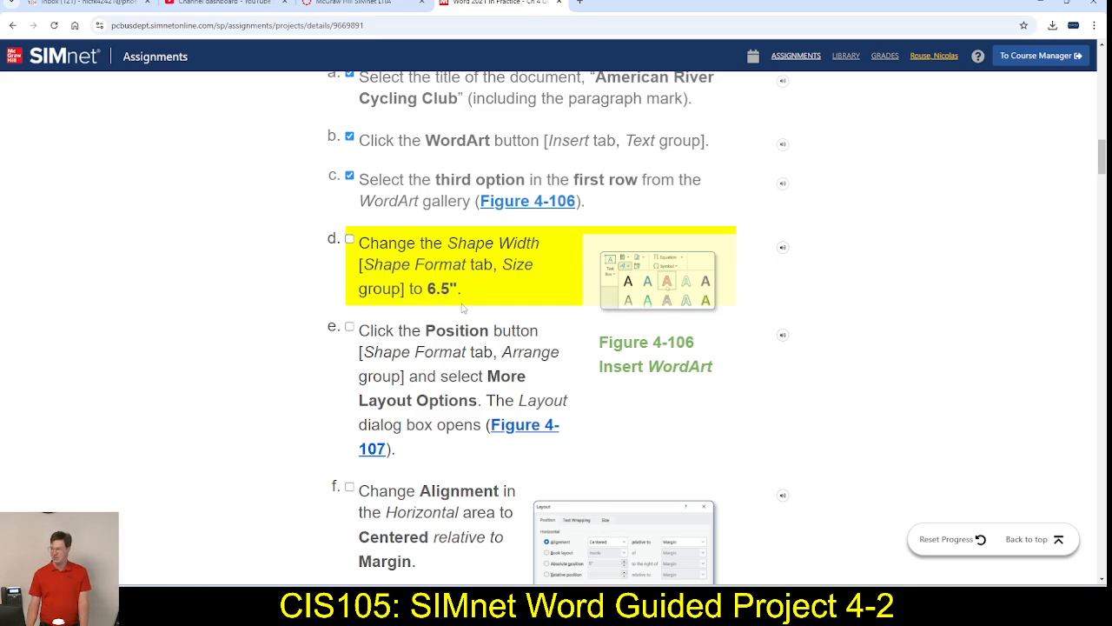
Switch to Word and set the title WordArt's shape width to 6.5".
key(alt+Tab)
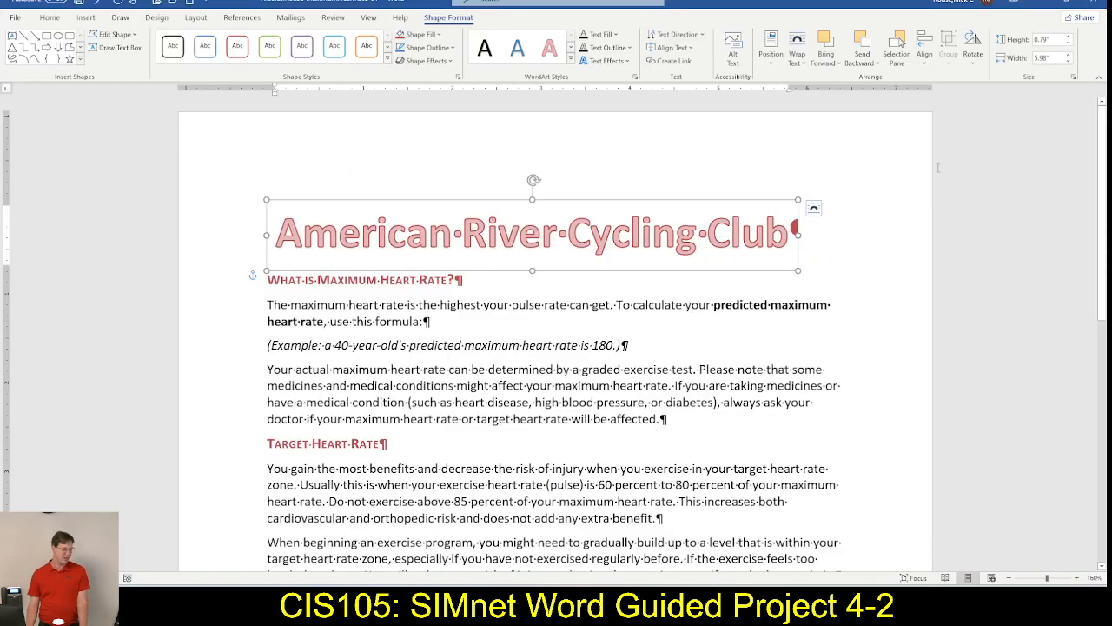
click(1069, 54)
click(1070, 55)
click(1070, 54)
click(1070, 55)
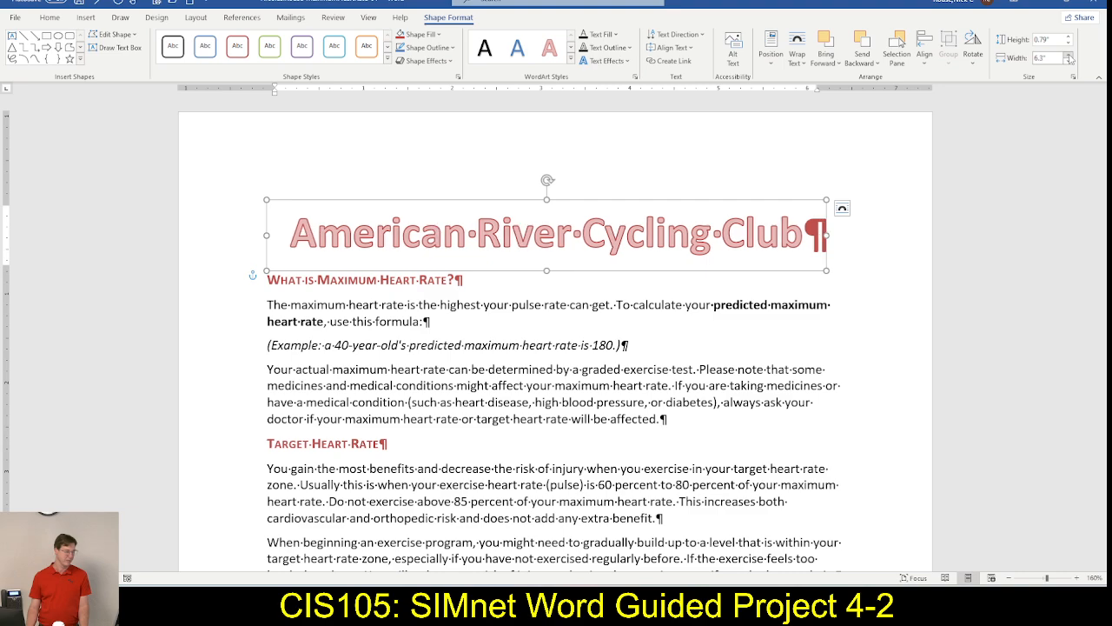
click(1070, 54)
click(1069, 55)
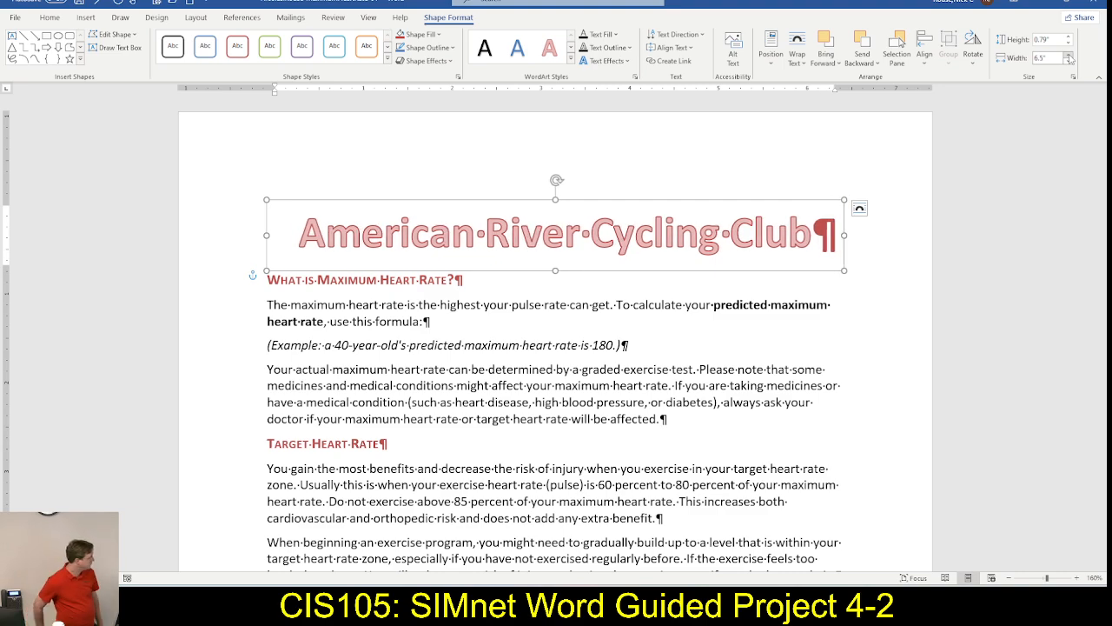
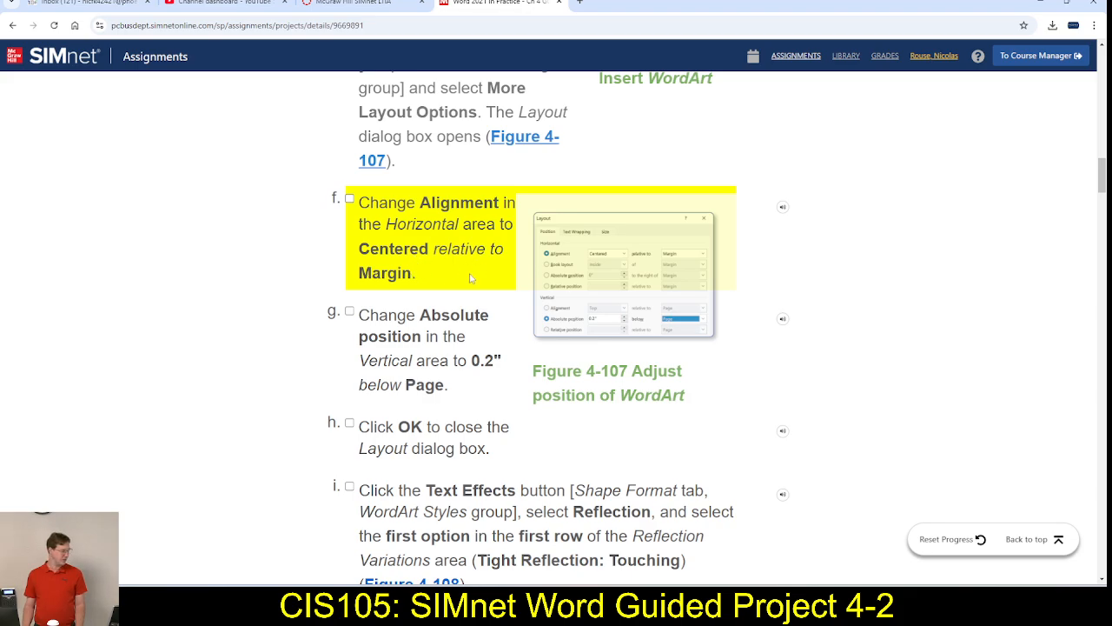
In Word, set the WordArt's horizontal alignment to Centered relative to Margin, and mark step 3f as completed in the SIMnet instructions in Chrome.
key(alt+Tab)
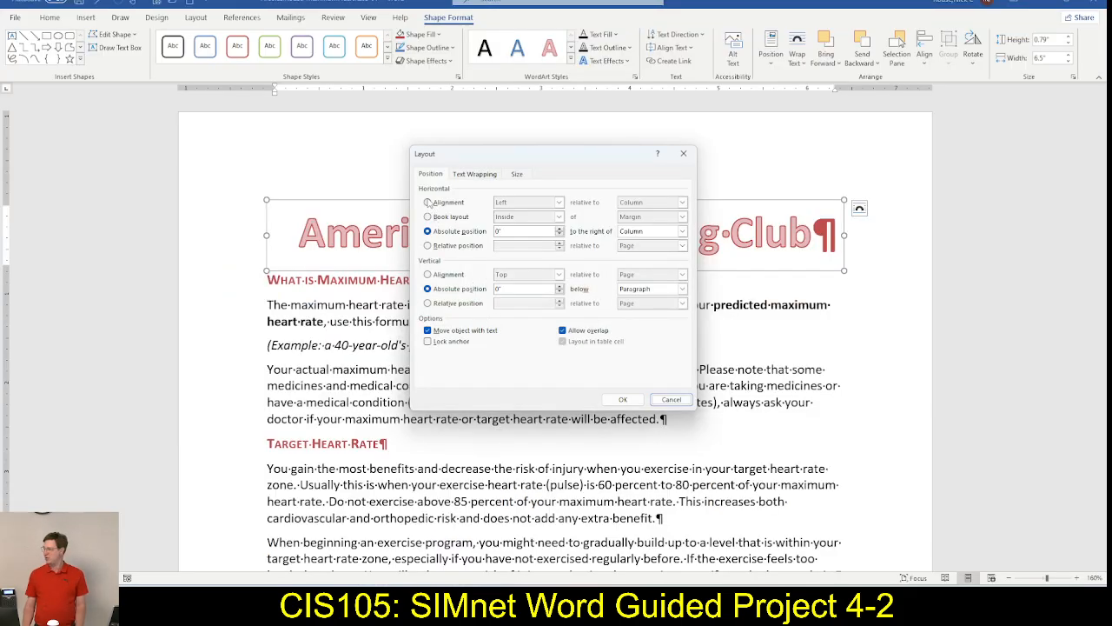
click(428, 203)
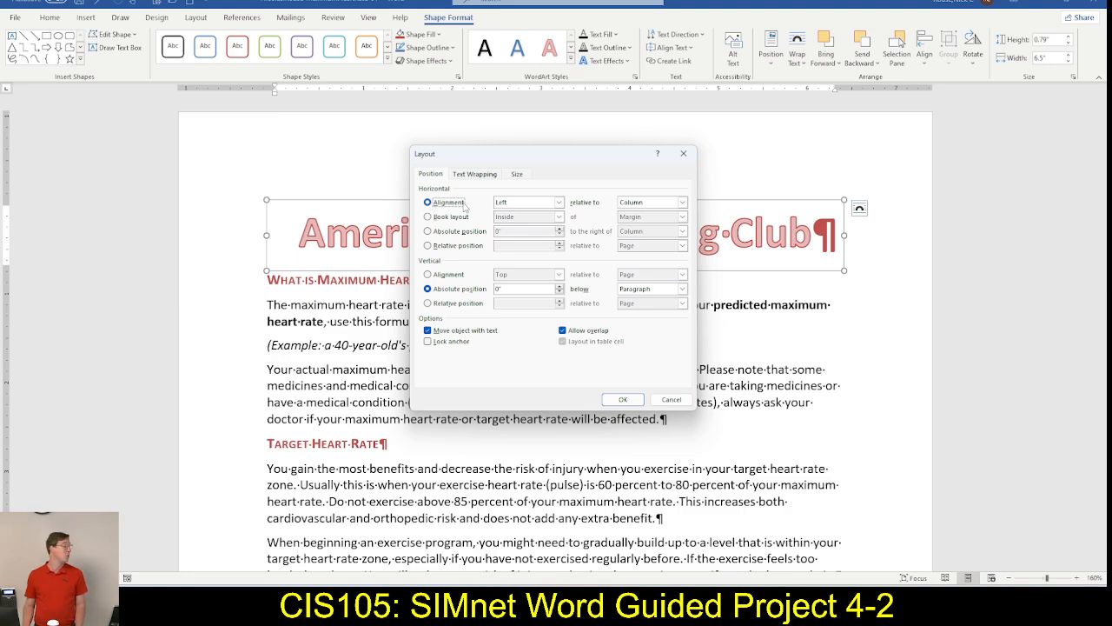
click(548, 205)
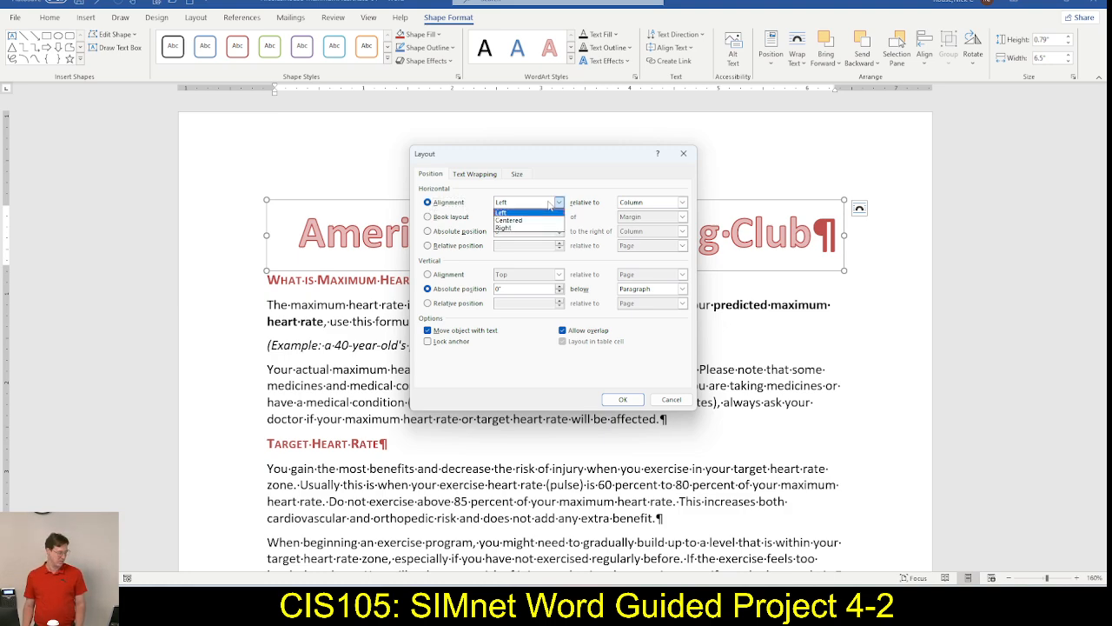
click(534, 221)
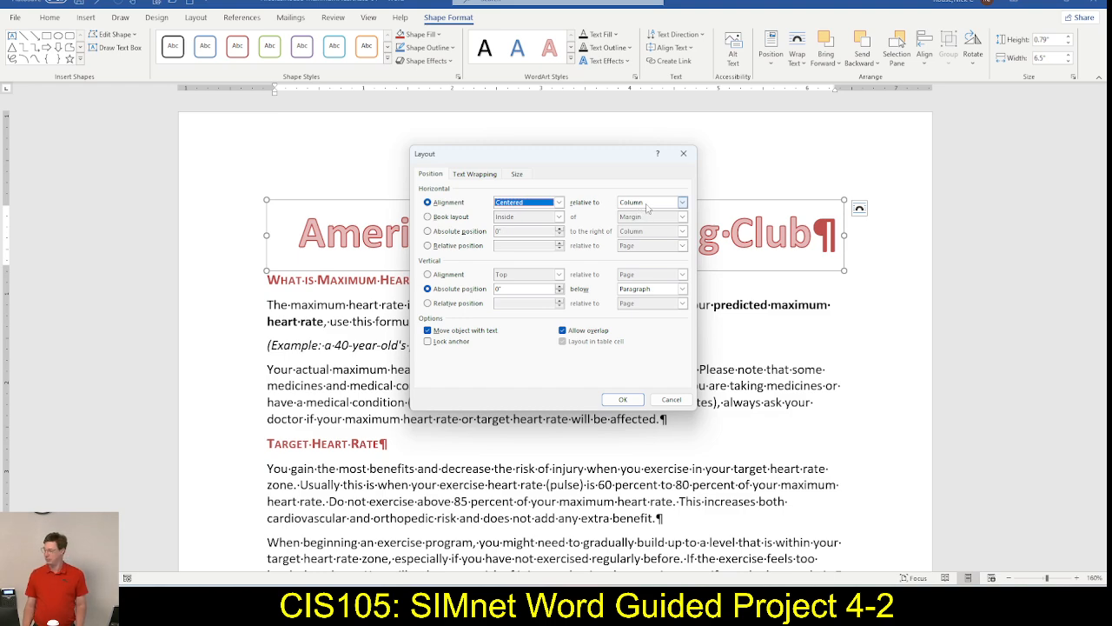
click(681, 204)
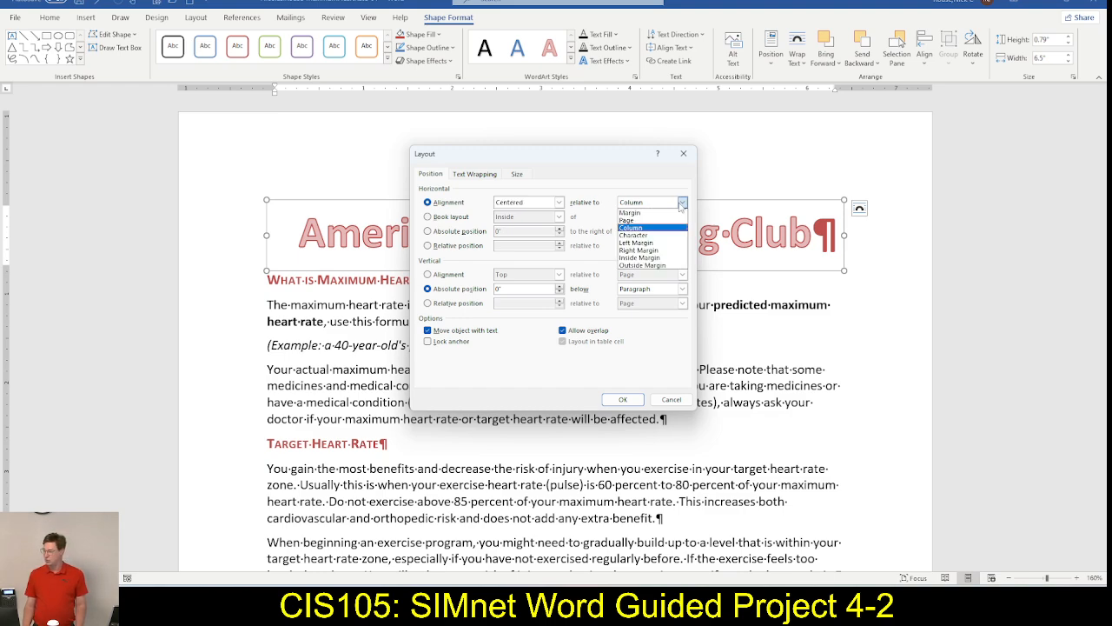
click(655, 214)
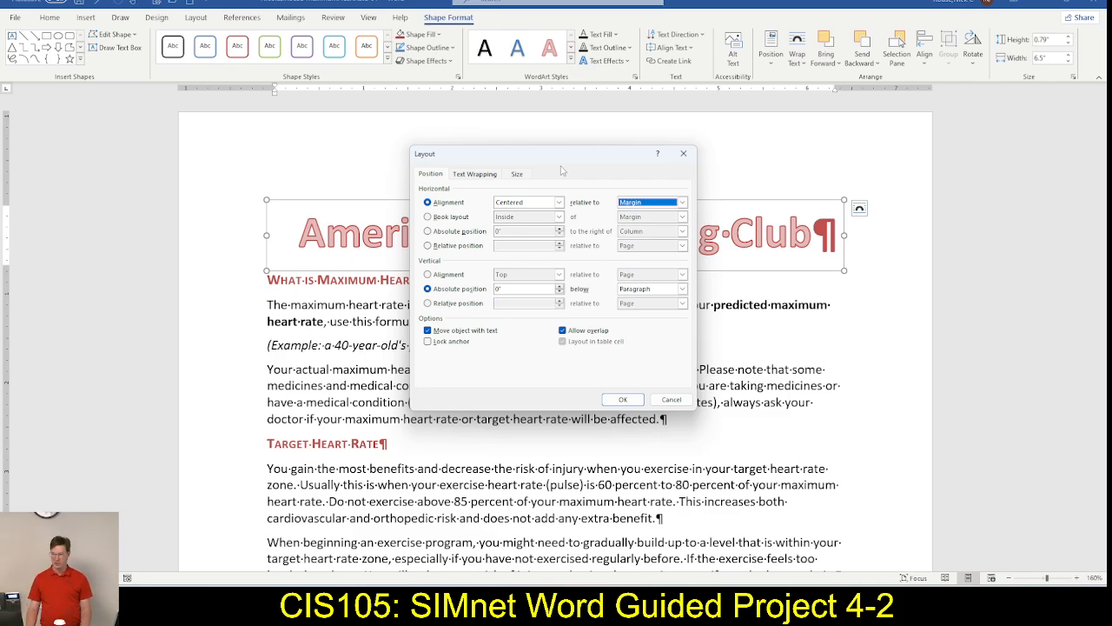
key(alt+Tab)
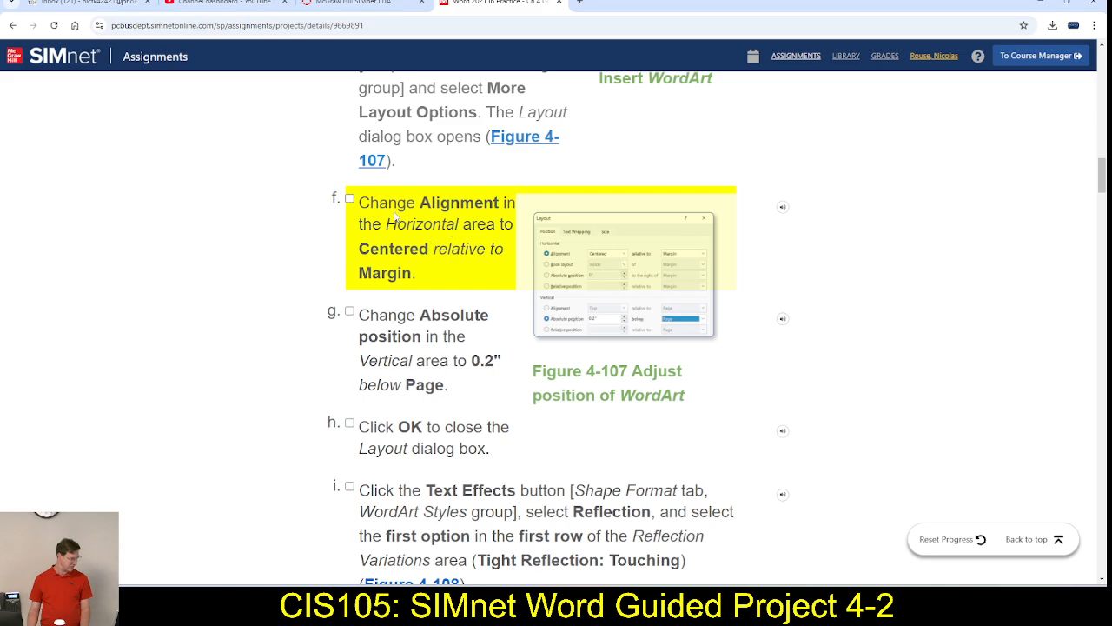
click(349, 199)
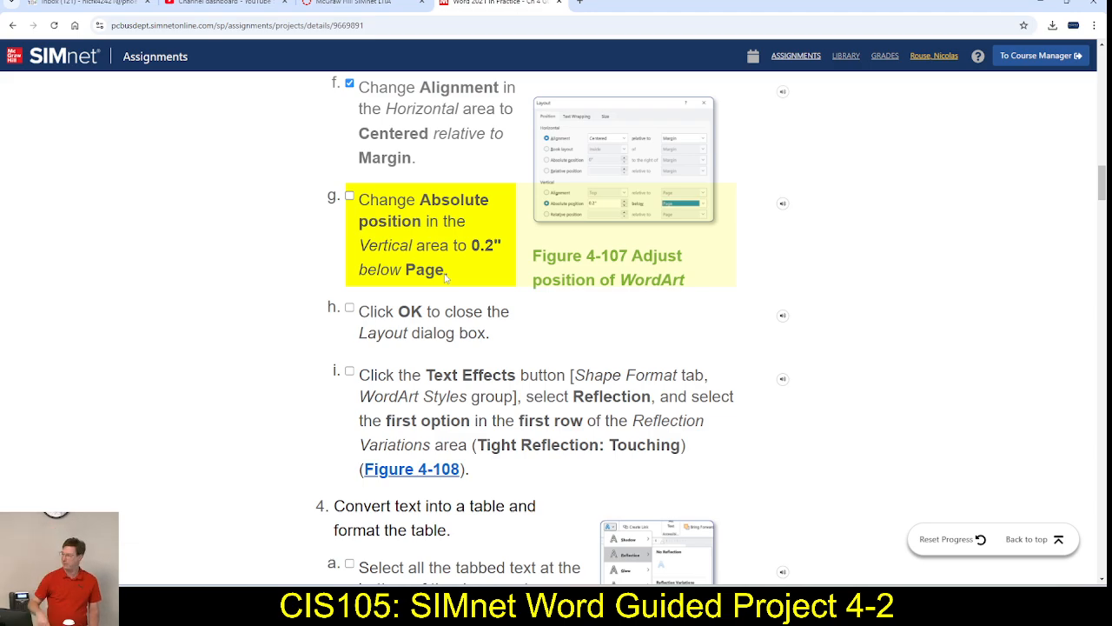
In Word, set the WordArt's vertical absolute position to 0.2" below Page, and mark step 3g as completed in the SIMnet instructions in Chrome.
key(alt+Tab)
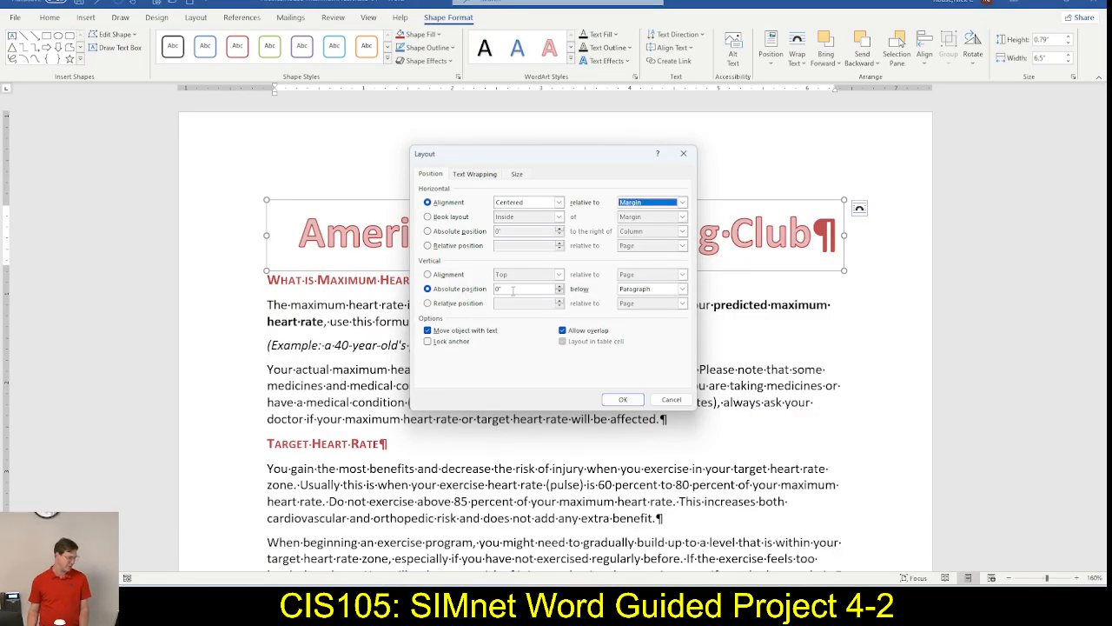
click(559, 287)
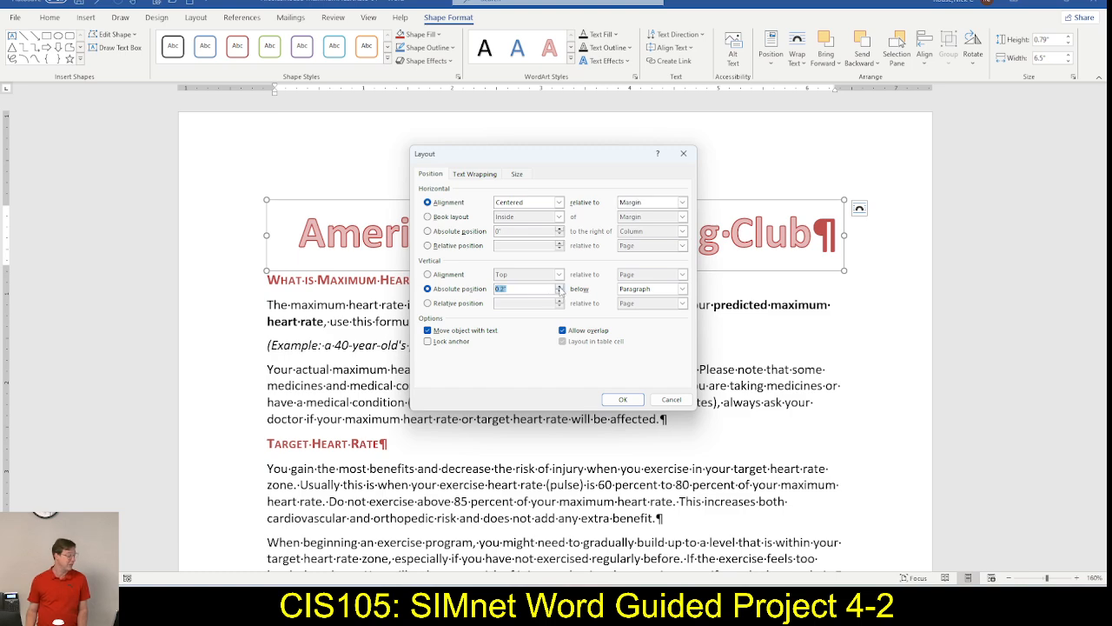
click(670, 292)
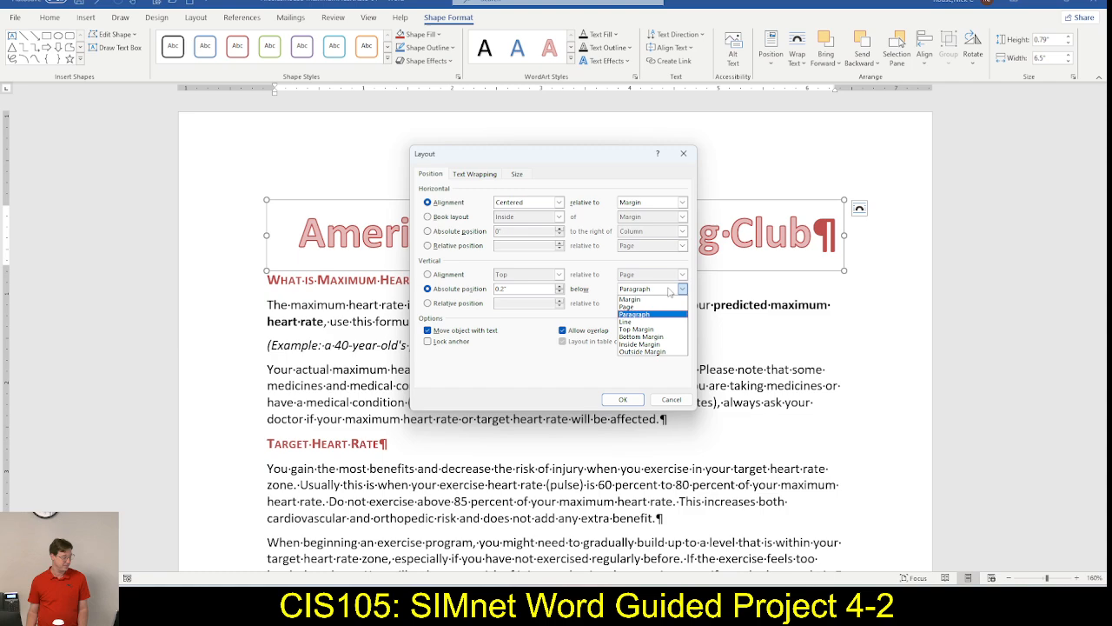
click(643, 303)
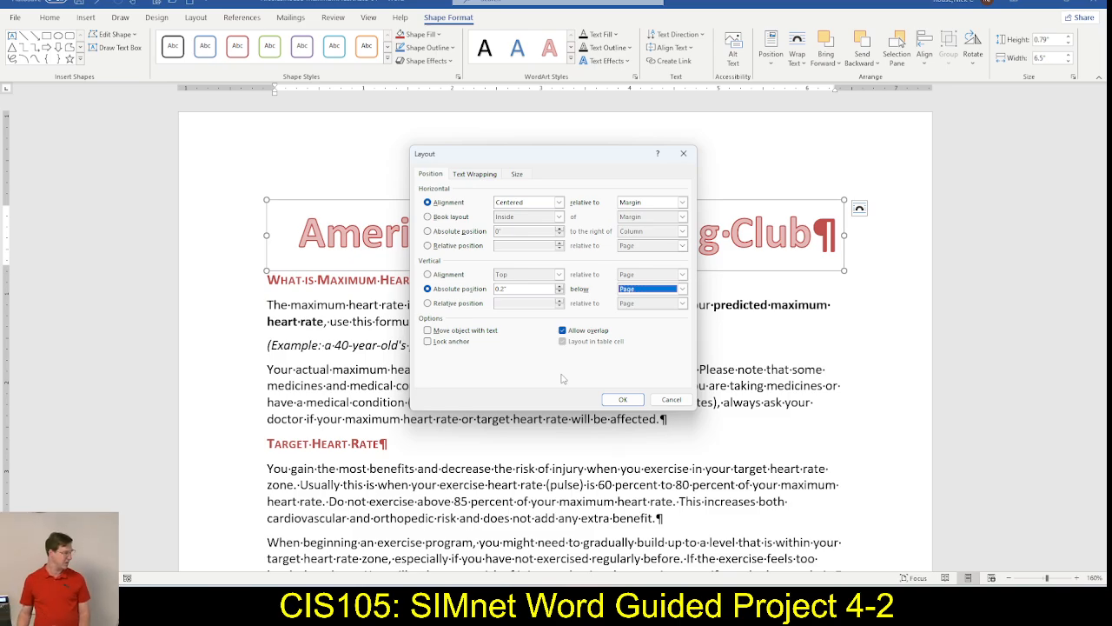
key(alt+Tab)
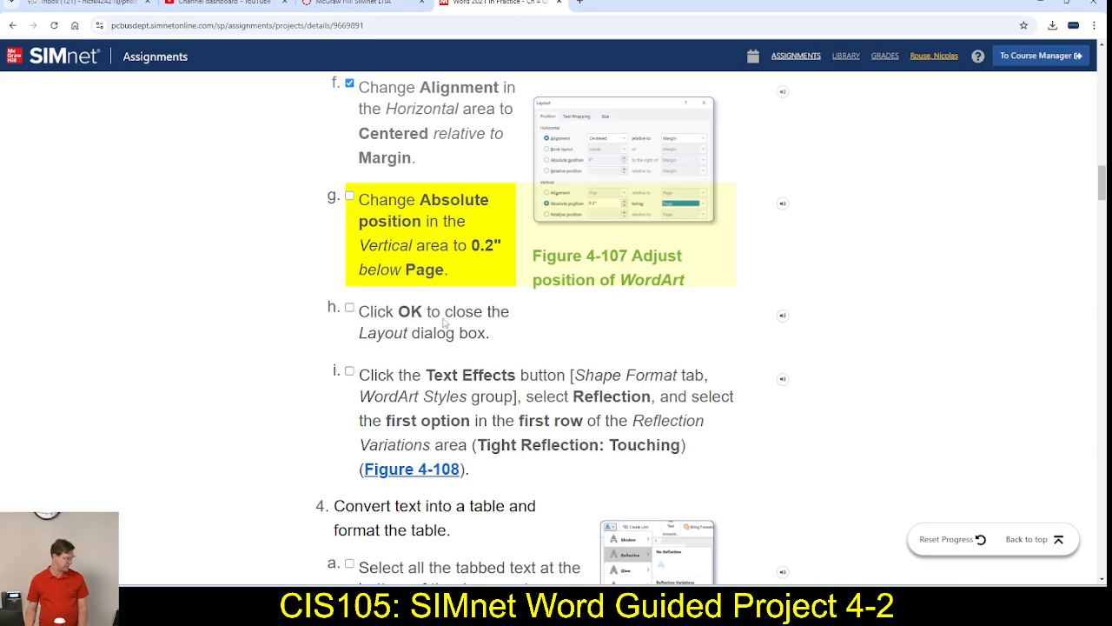
click(349, 199)
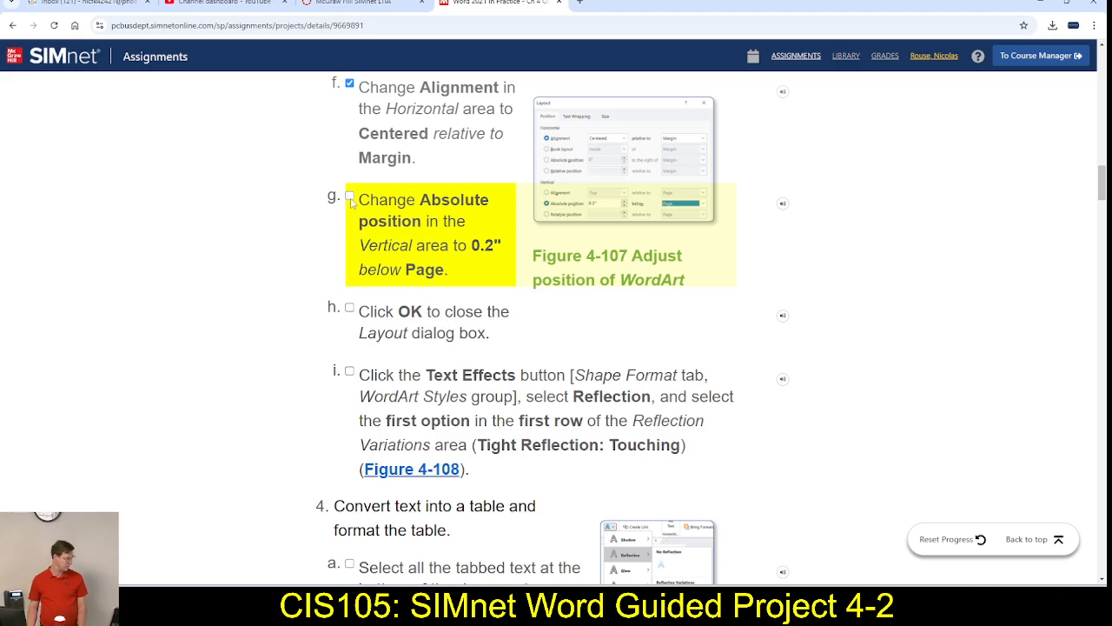
scroll(571, 399, up, 1)
Check step 3h in the SIMnet instructions, and apply the layout position settings to the title WordArt in Word.
key(alt+Tab)
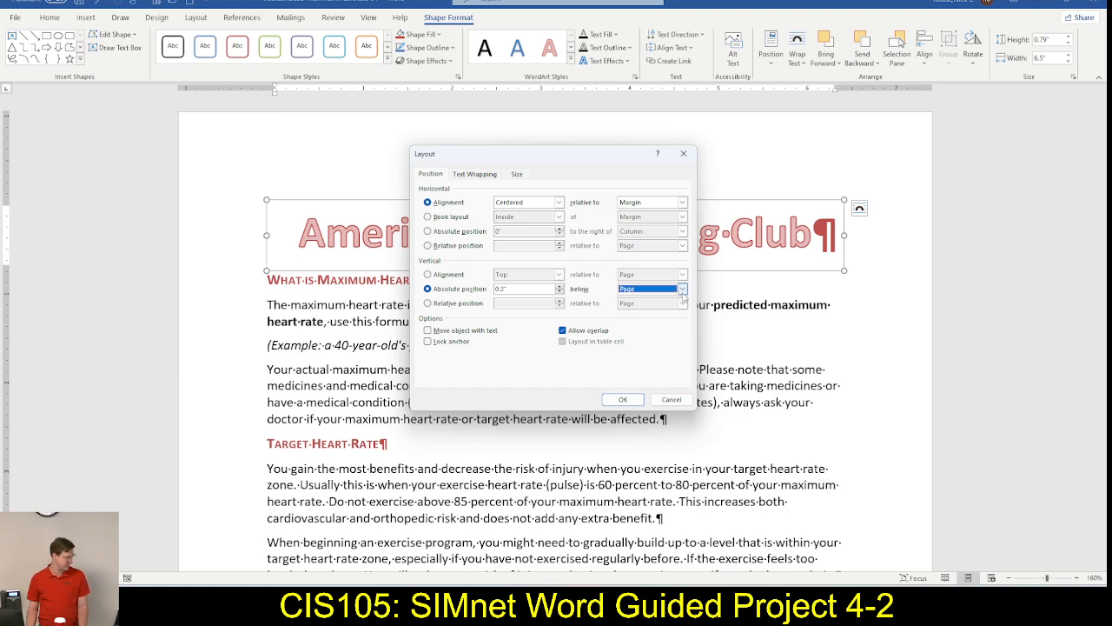
key(alt+Tab)
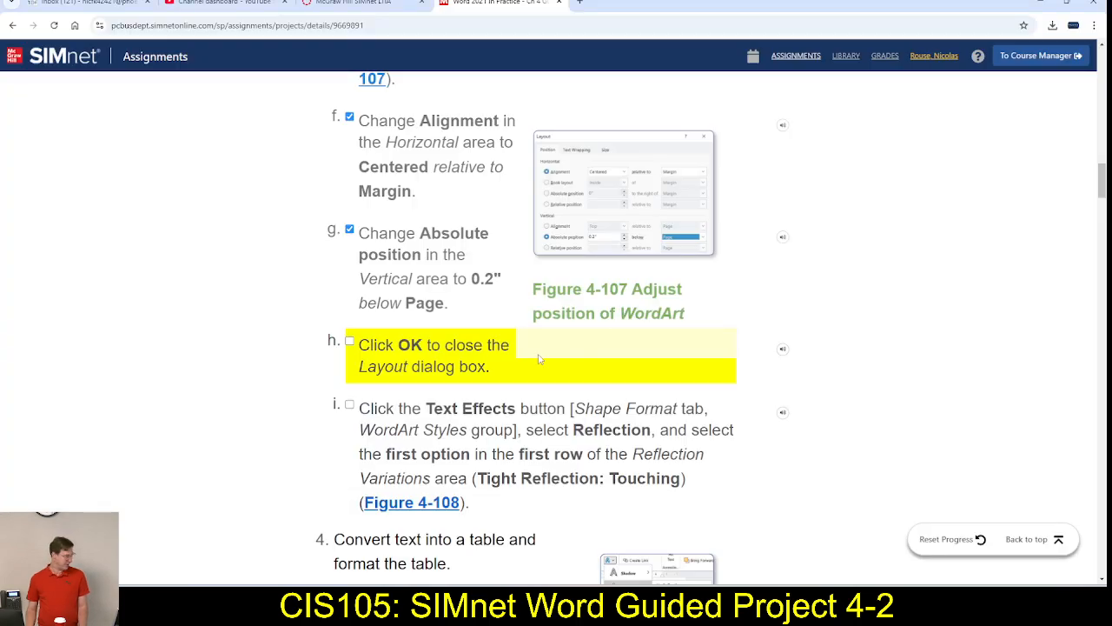
scroll(470, 361, down, 2)
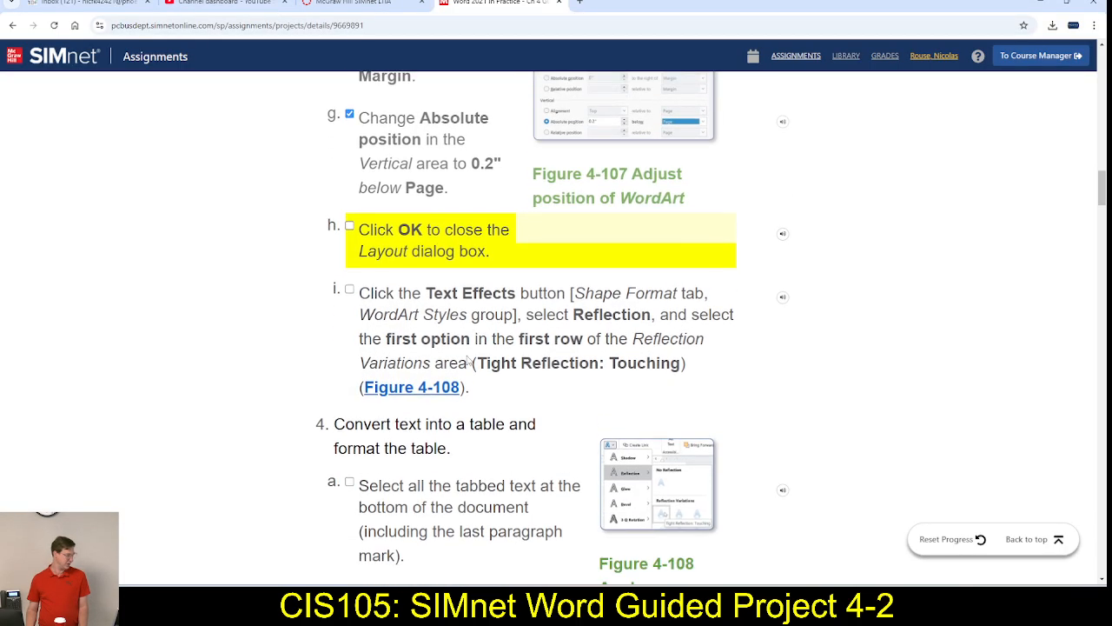
key(alt+Tab)
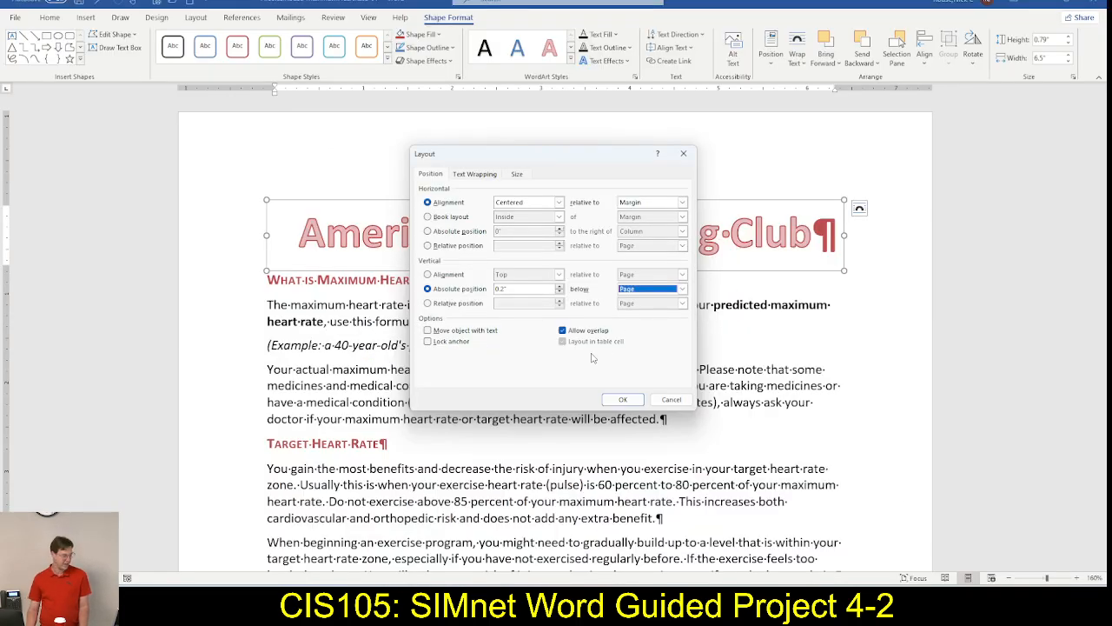
click(617, 399)
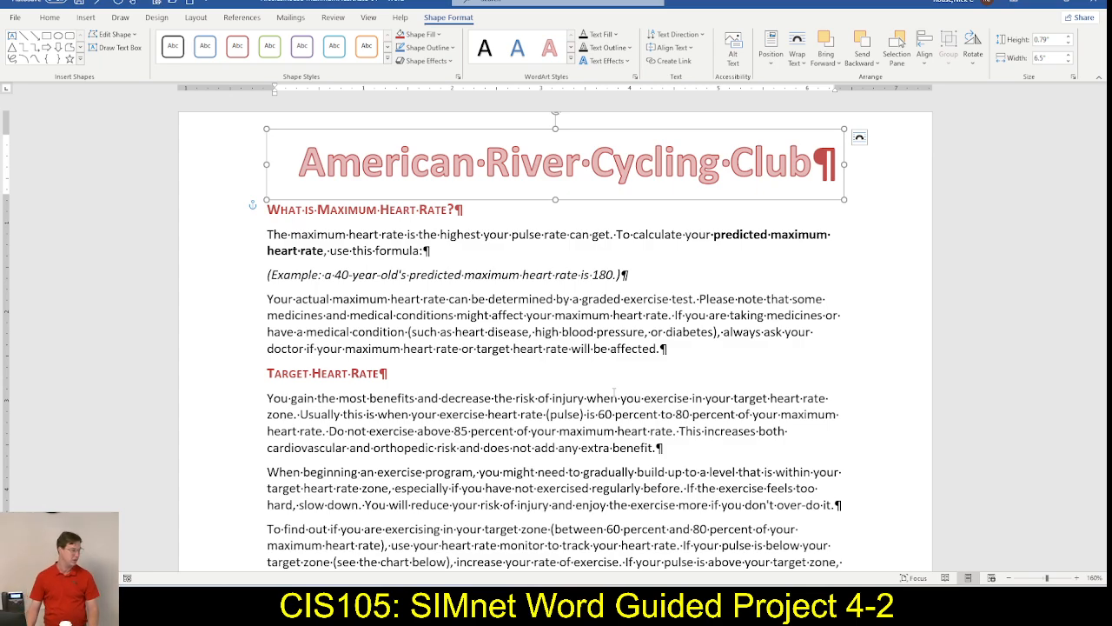
Look over the document down to the tabbed heart rate text, and mark step 3h as completed in the SIMnet instructions in Chrome.
scroll(614, 394, down, 10)
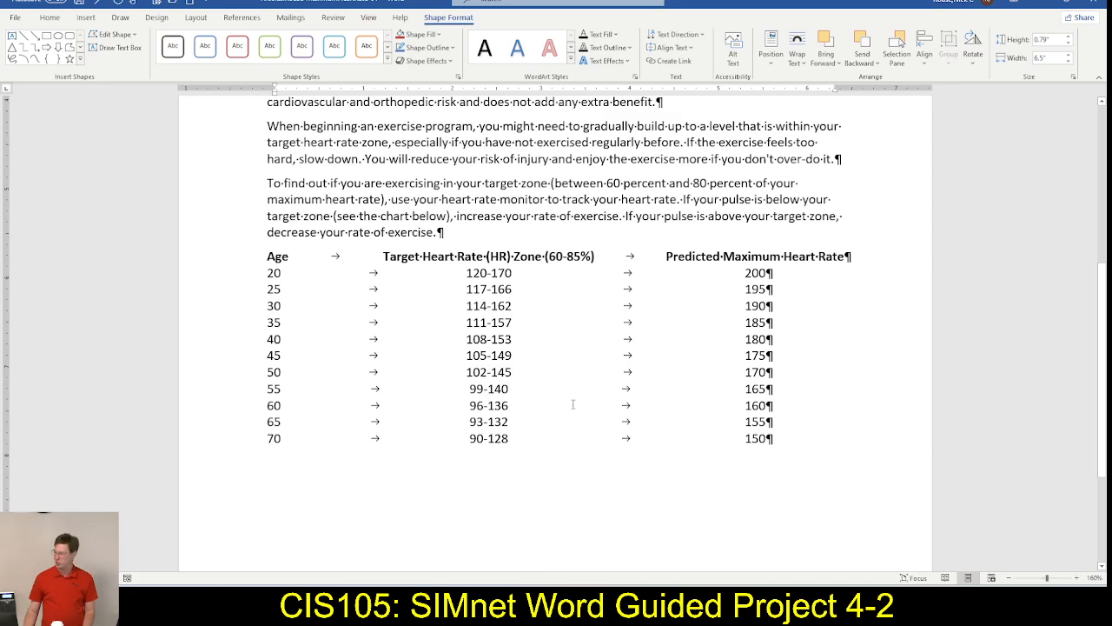
scroll(573, 399, down, 5)
scroll(602, 378, down, 1)
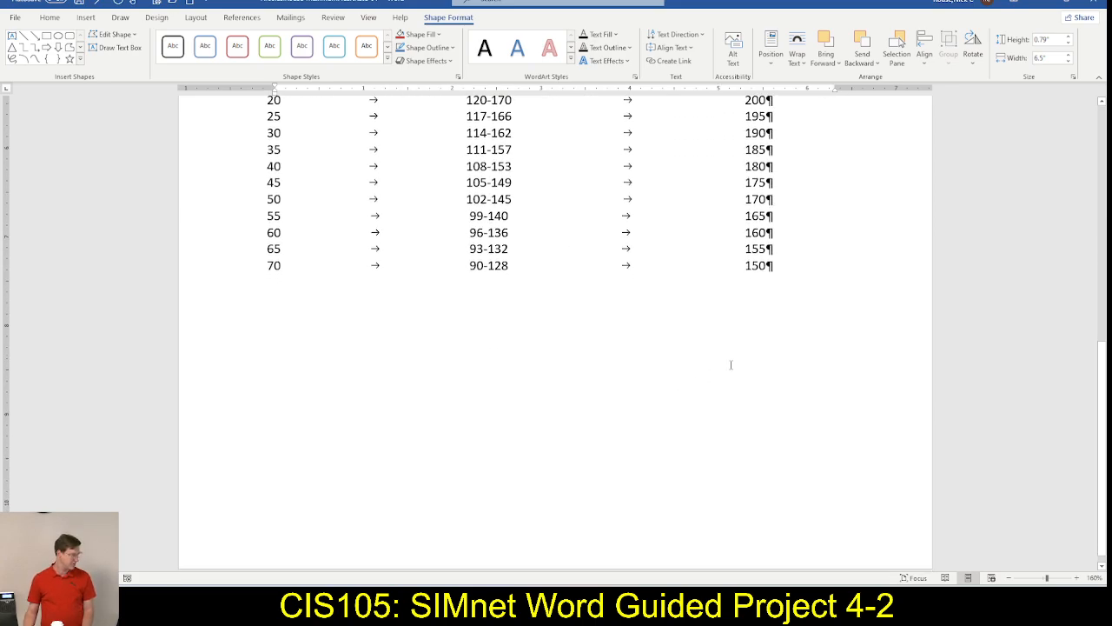
scroll(576, 305, up, 20)
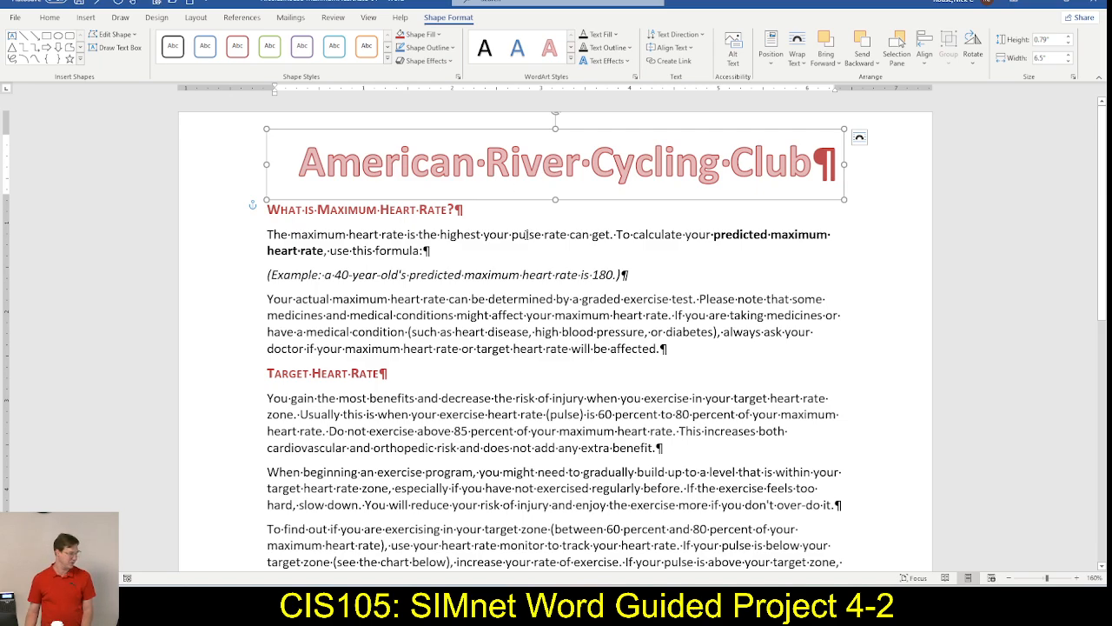
key(alt+Tab)
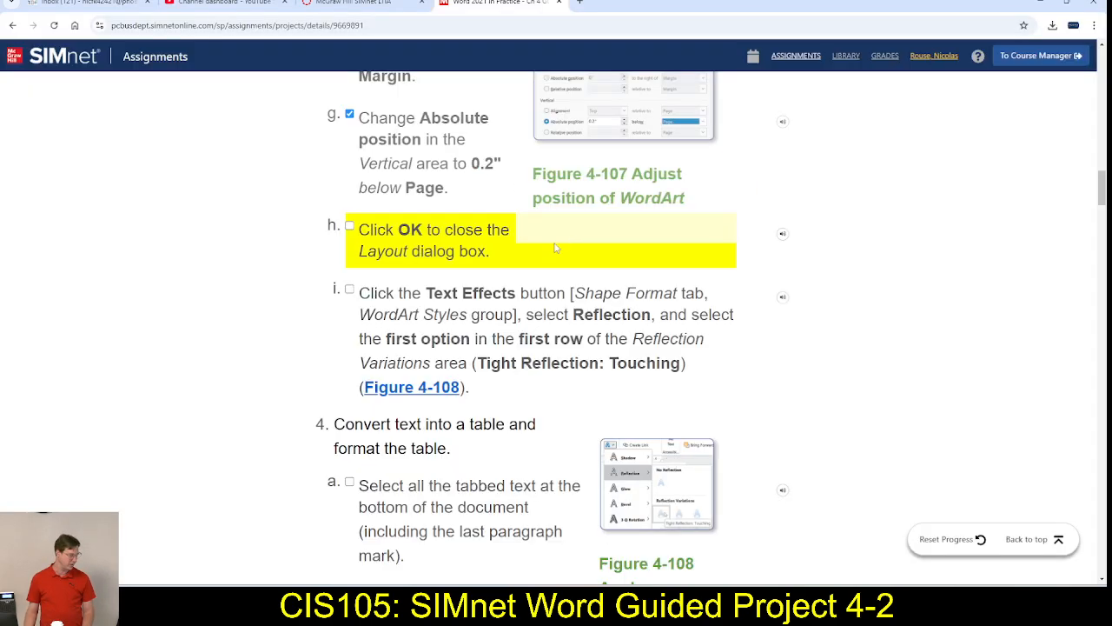
click(349, 226)
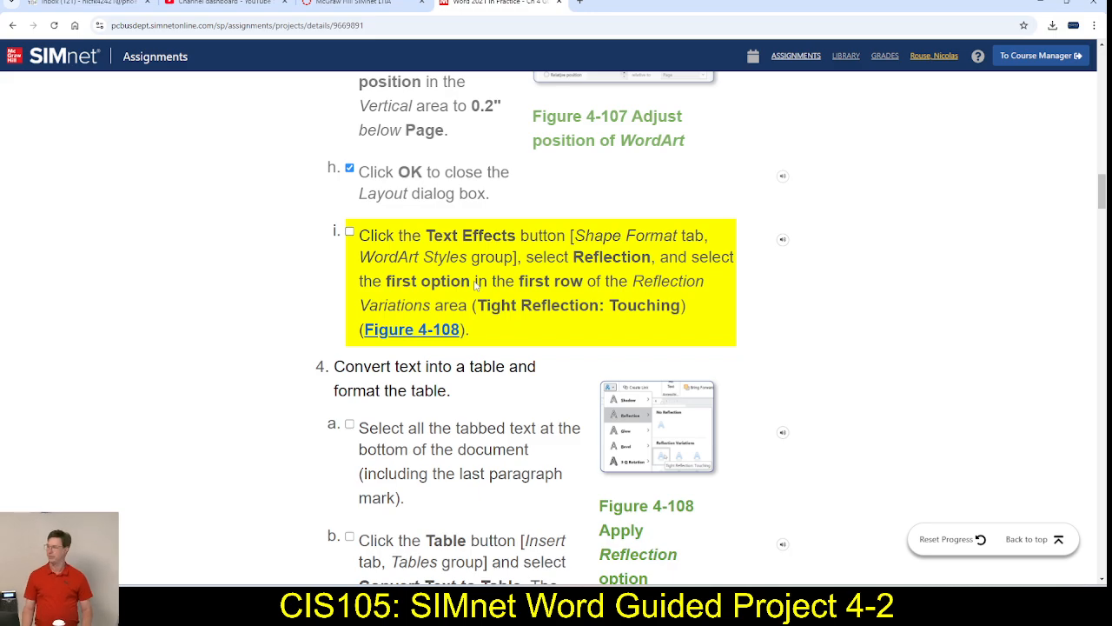
Switch to Word and apply the Tight Reflection: Touching text effect to the title WordArt.
key(alt+Tab)
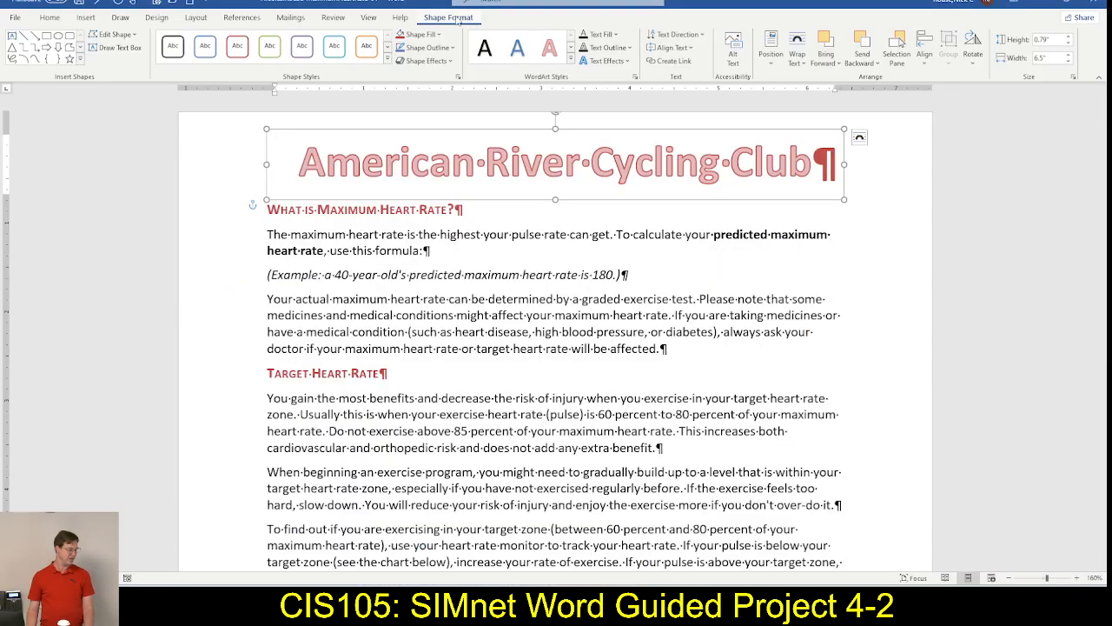
key(alt+Tab)
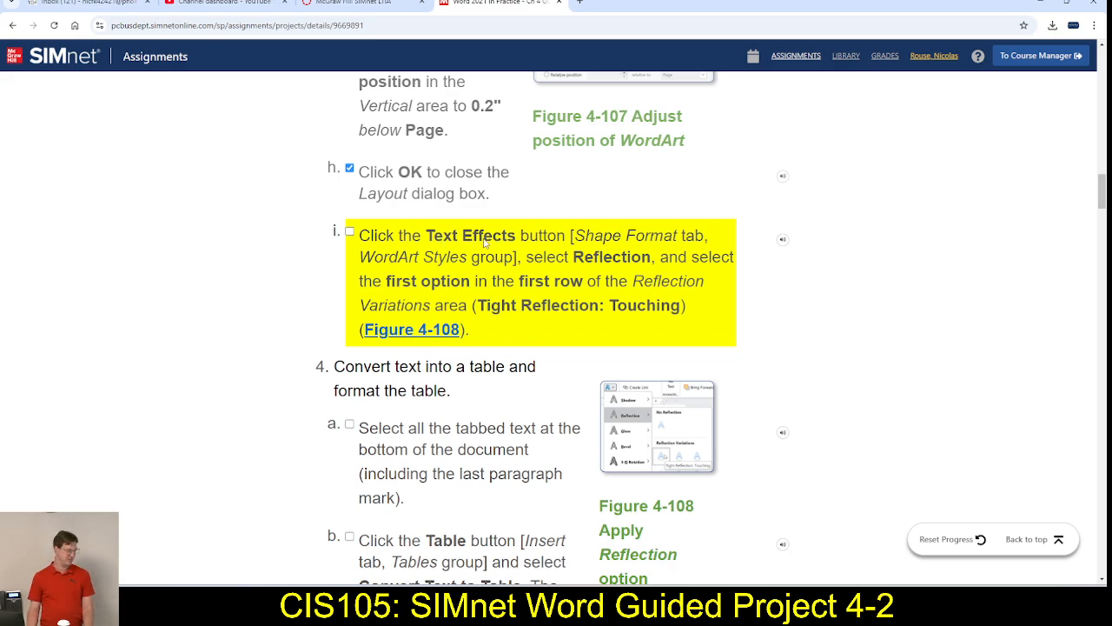
key(alt+Tab)
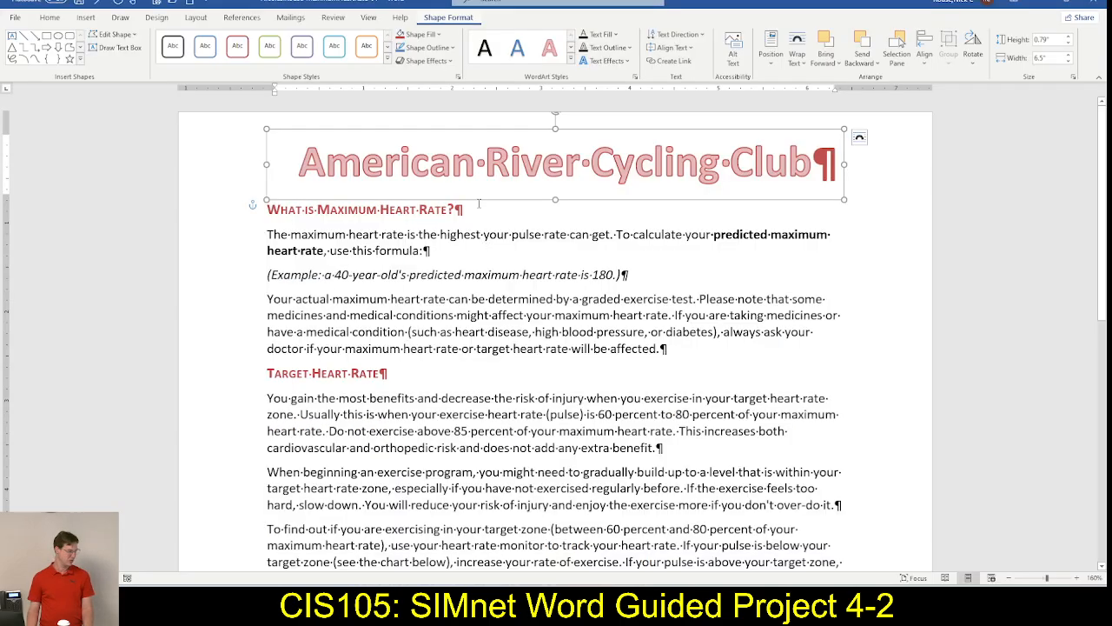
click(626, 65)
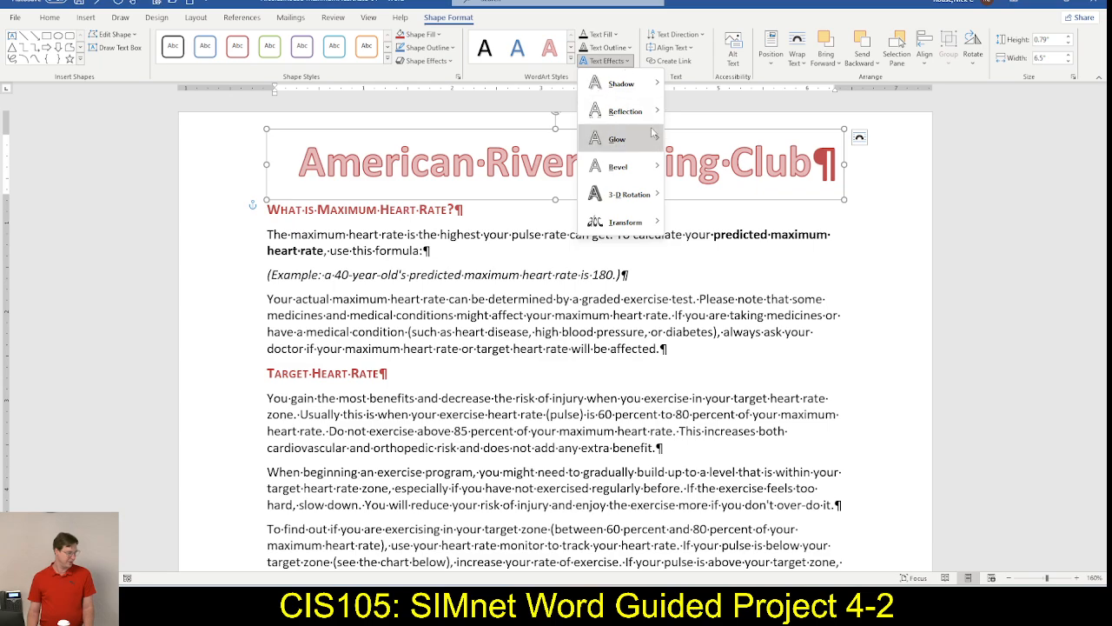
mouse_move(638, 114)
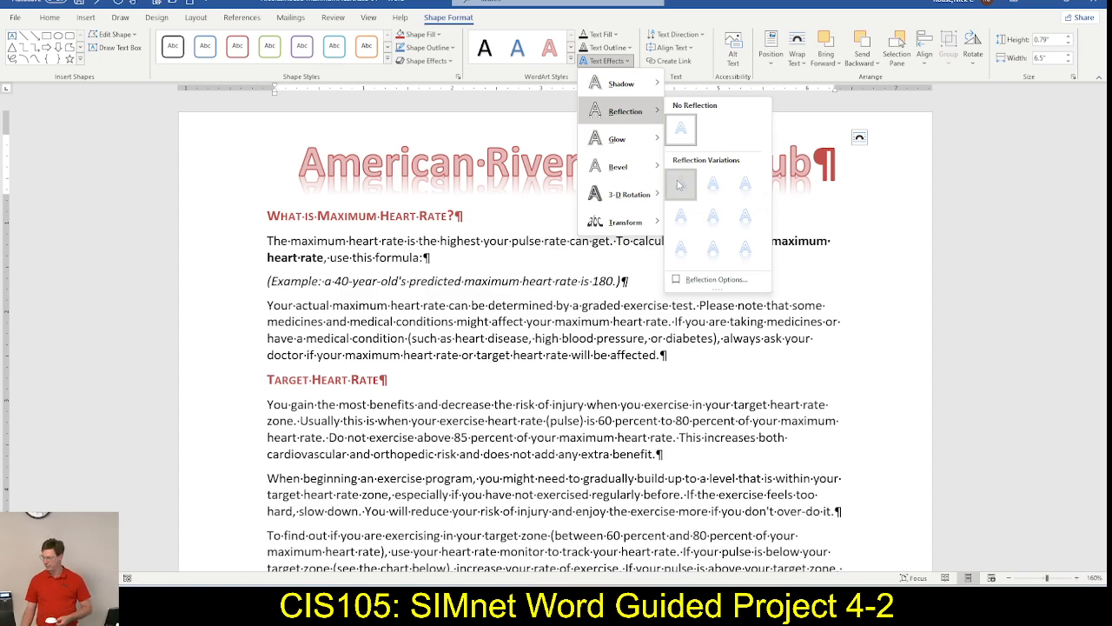
click(679, 183)
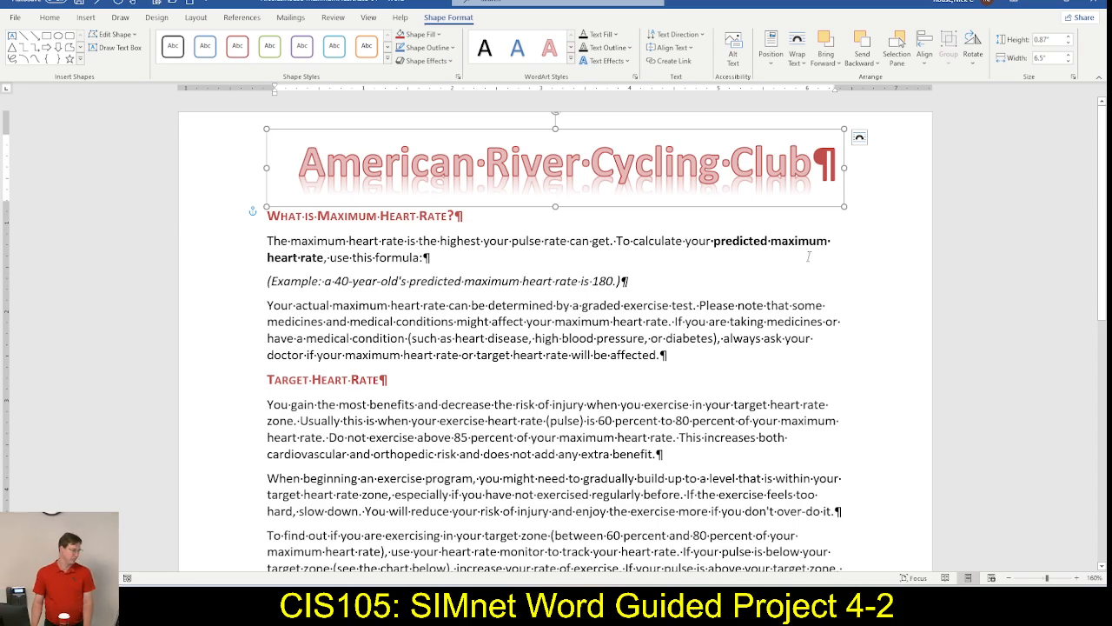
Deselect the title WordArt, and mark step 3i as completed in the SIMnet instructions in Chrome.
key(alt+Tab)
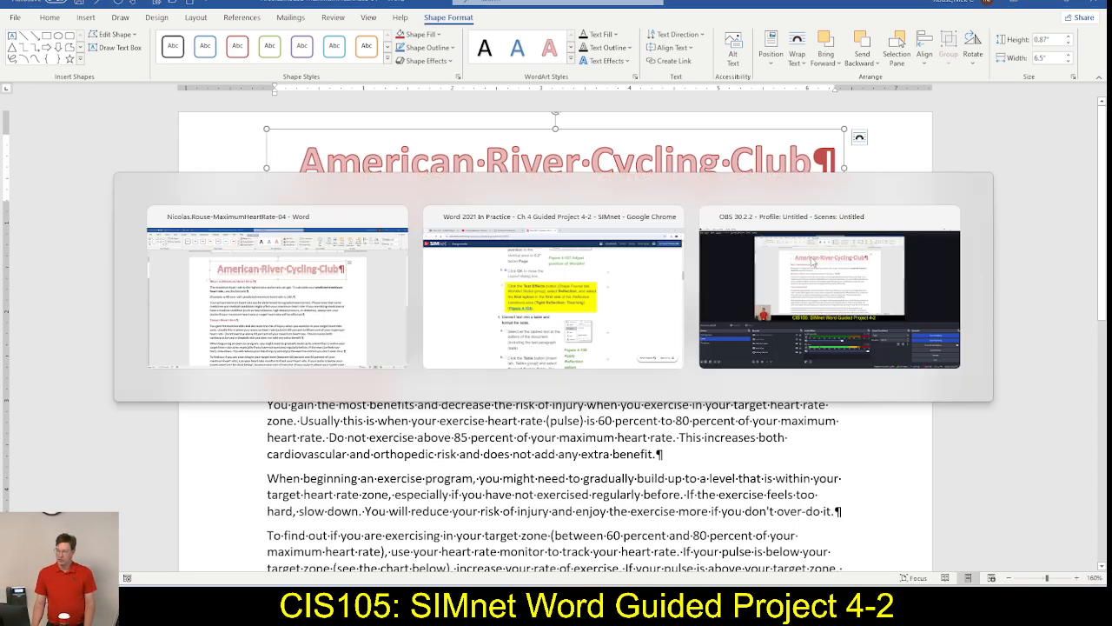
key(alt+Tab)
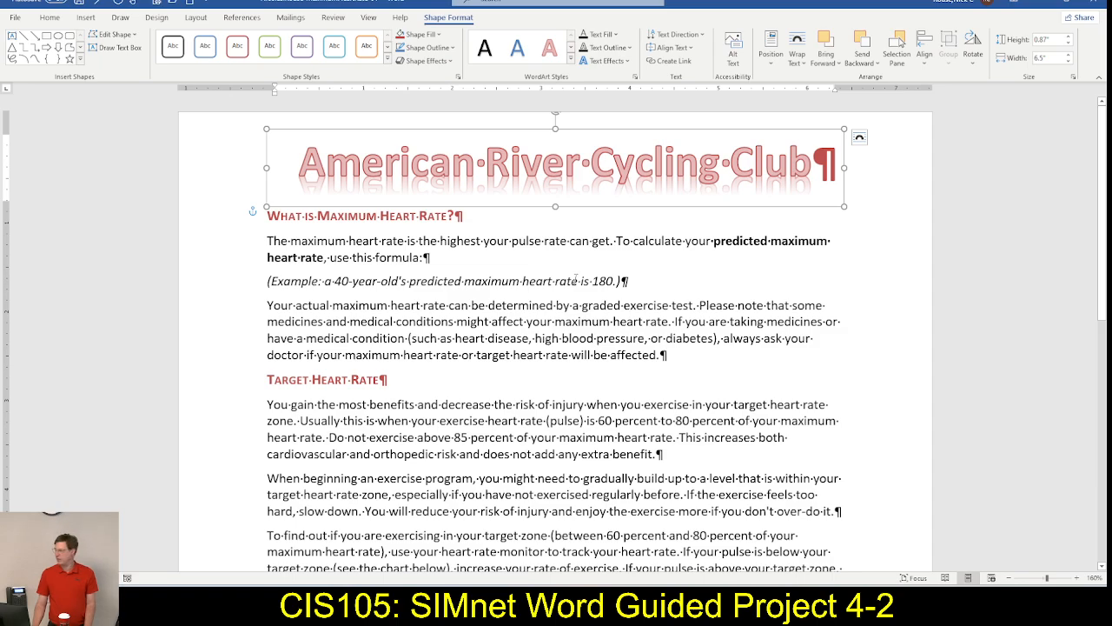
click(520, 263)
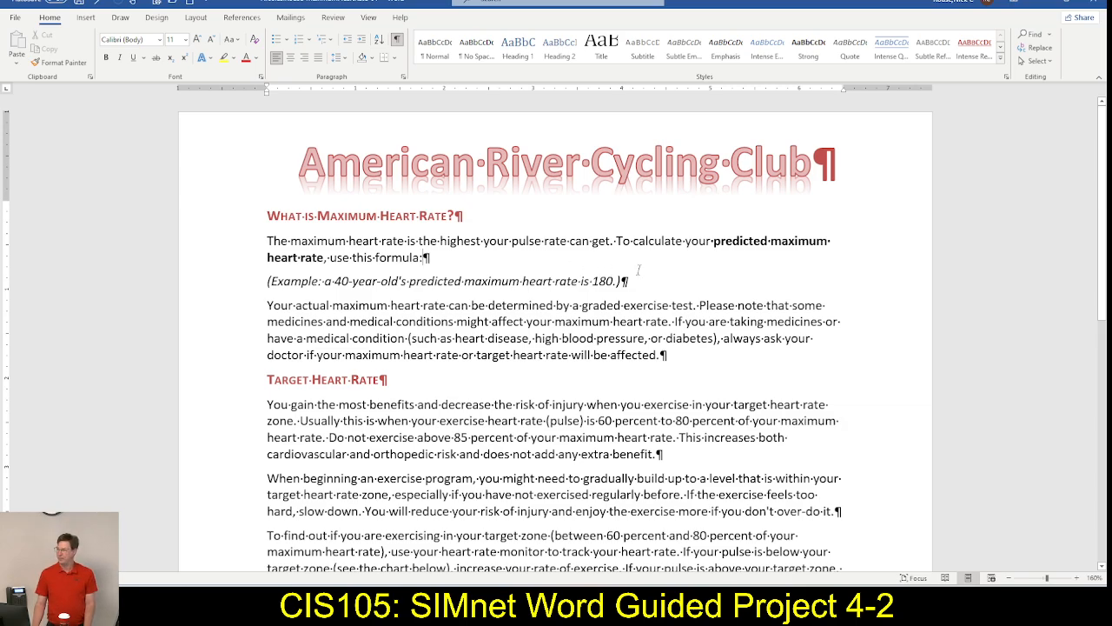
key(alt+Tab)
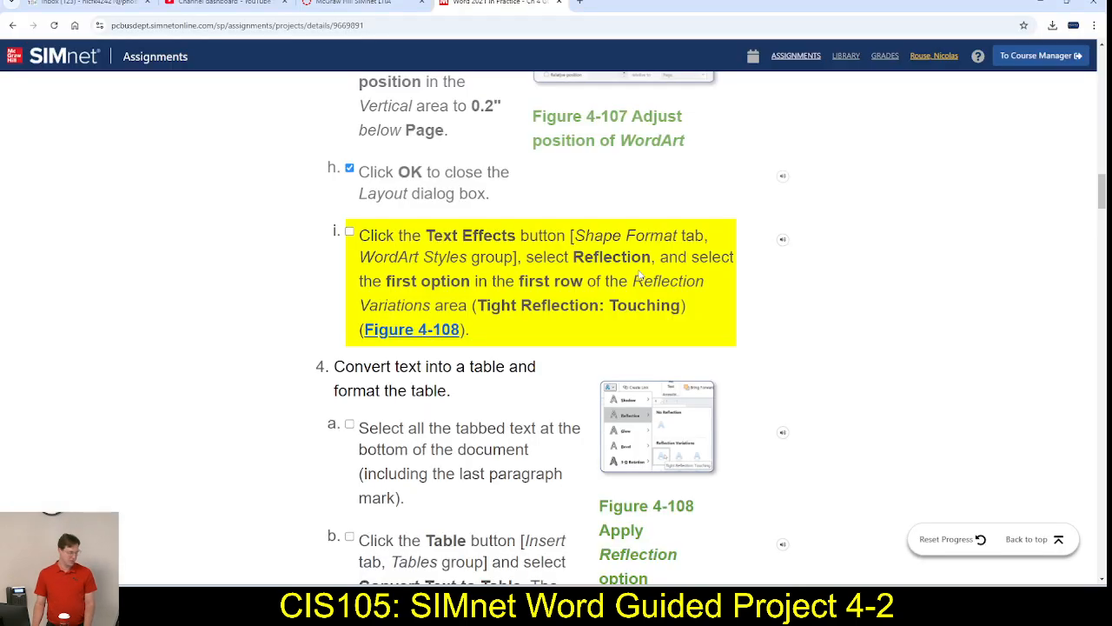
click(349, 233)
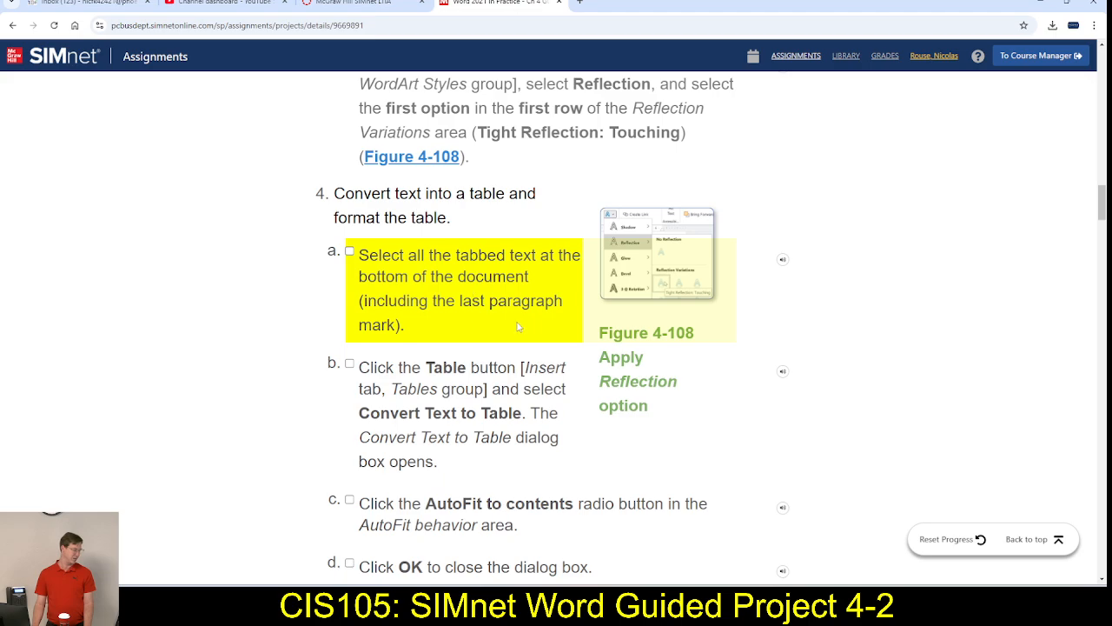
Switch to Word, select all the tabbed heart rate text from the Age heading line to the last line, and mark step 4a as completed in Chrome.
key(alt+Tab)
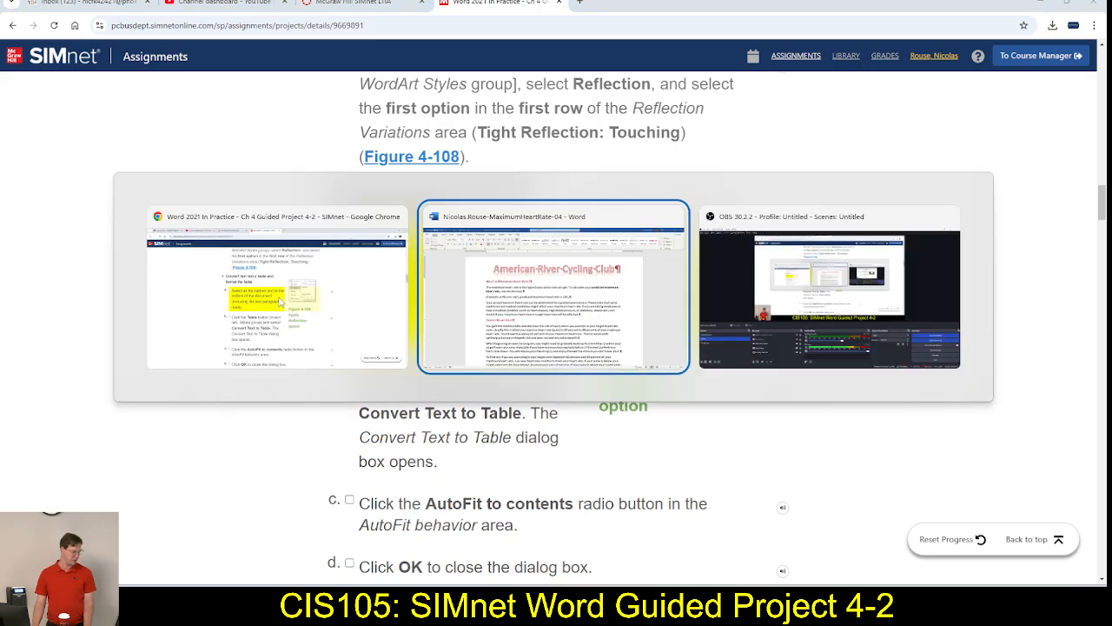
scroll(292, 365, down, 5)
scroll(292, 364, down, 3)
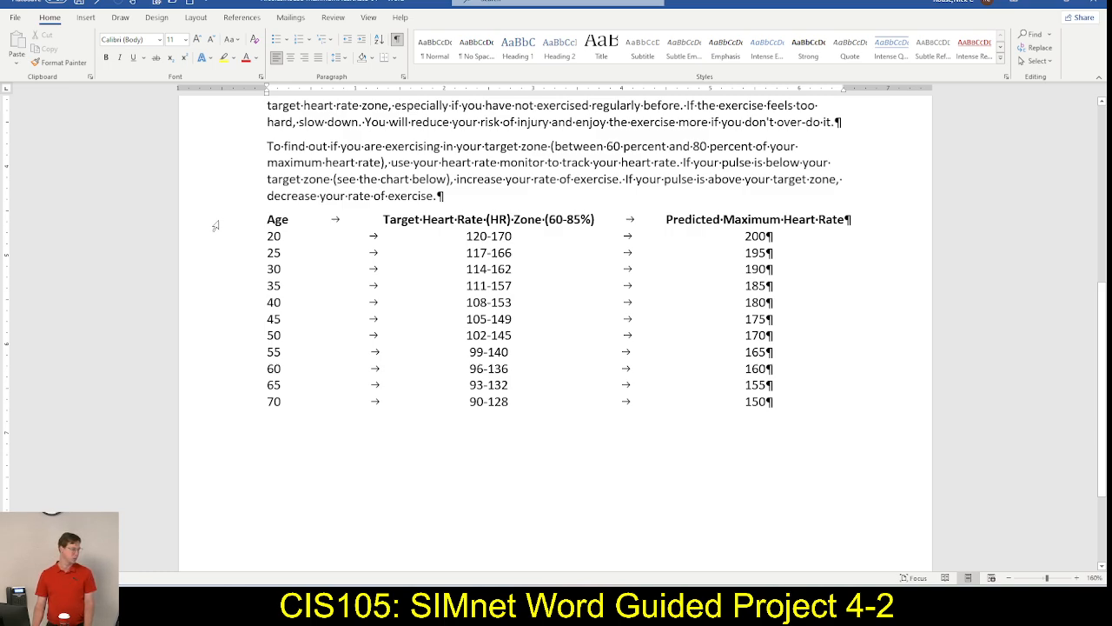
drag(216, 226, 190, 408)
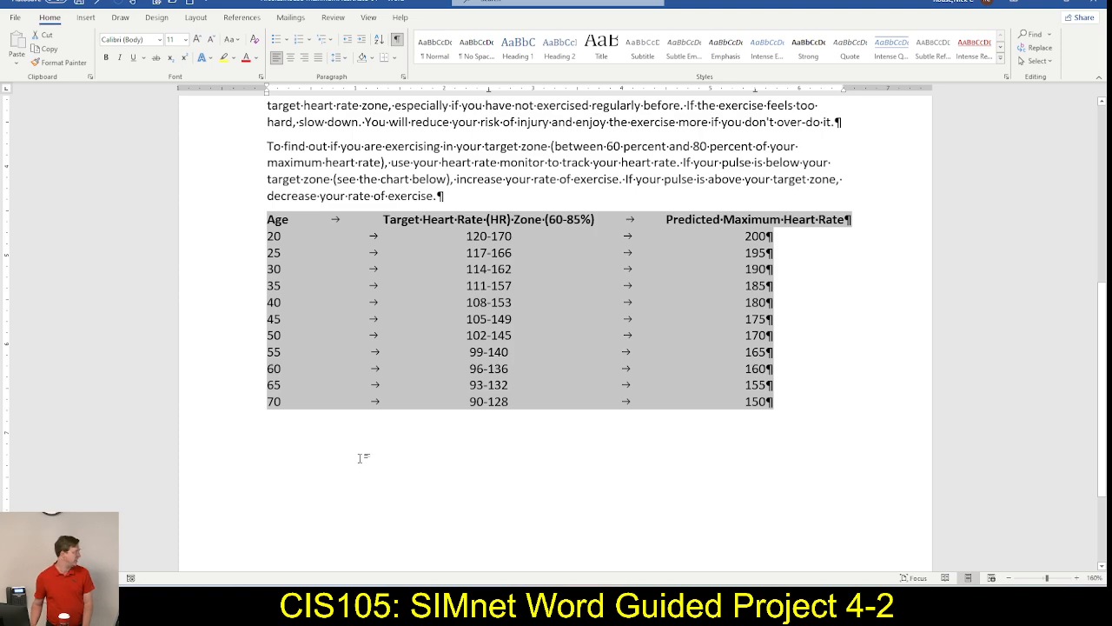
key(alt+Tab)
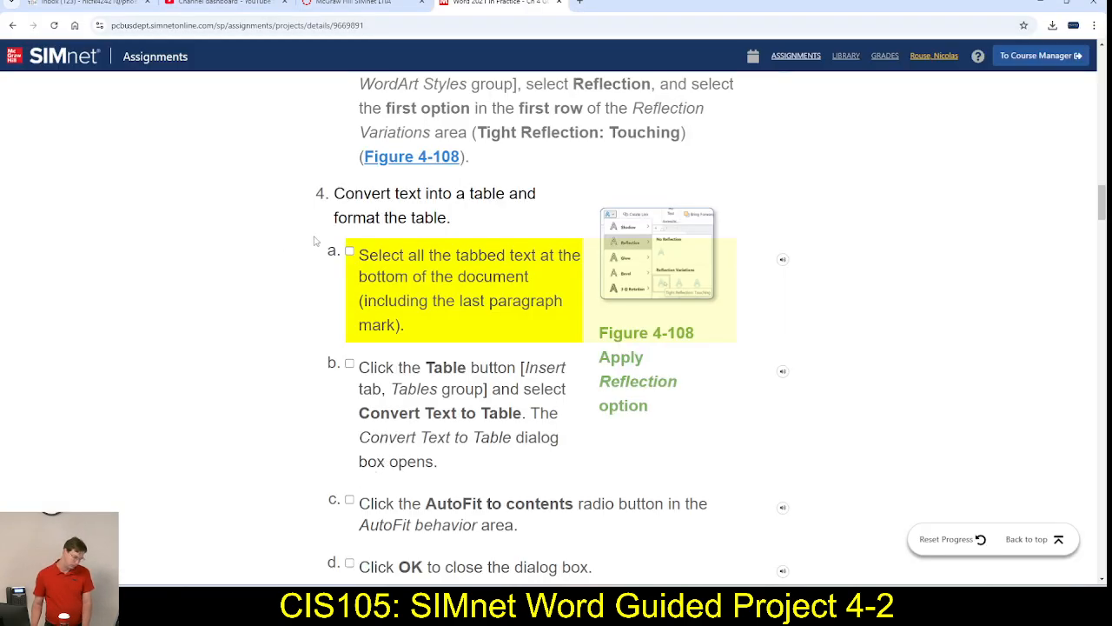
click(350, 252)
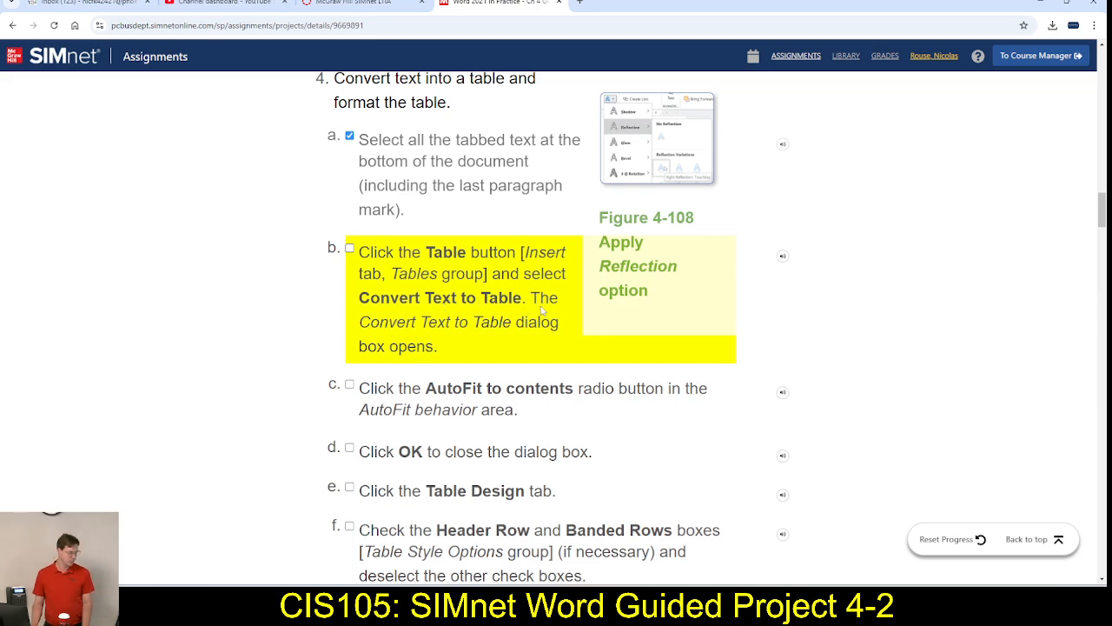
Switch to Word and open Convert Text to Table for the selected text, and mark step 4b as completed in the SIMnet instructions in Chrome.
key(alt+Tab)
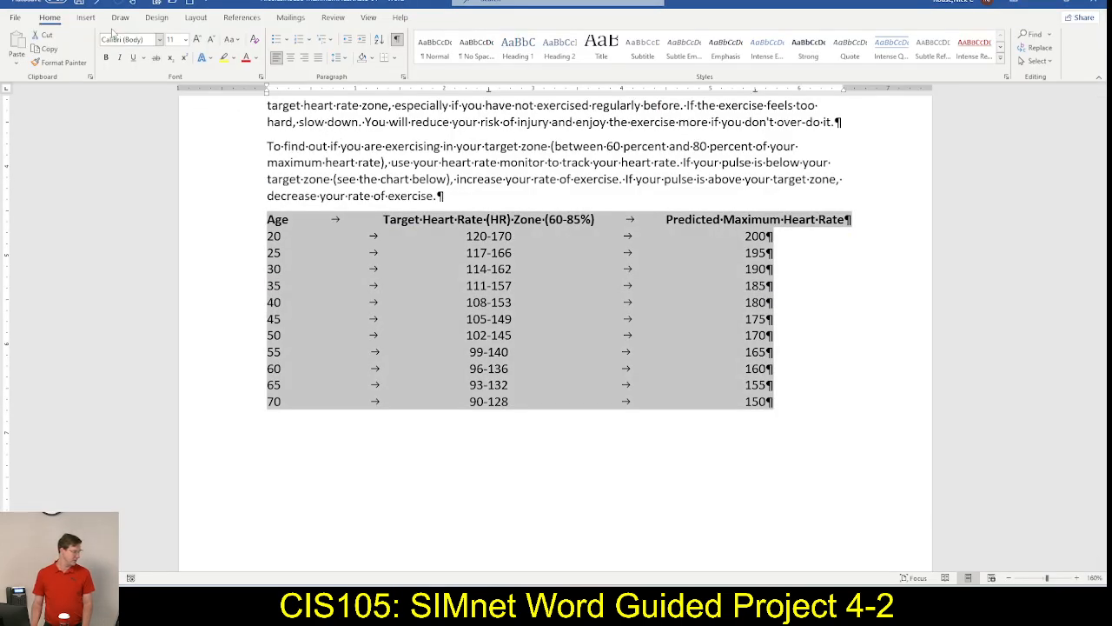
click(87, 19)
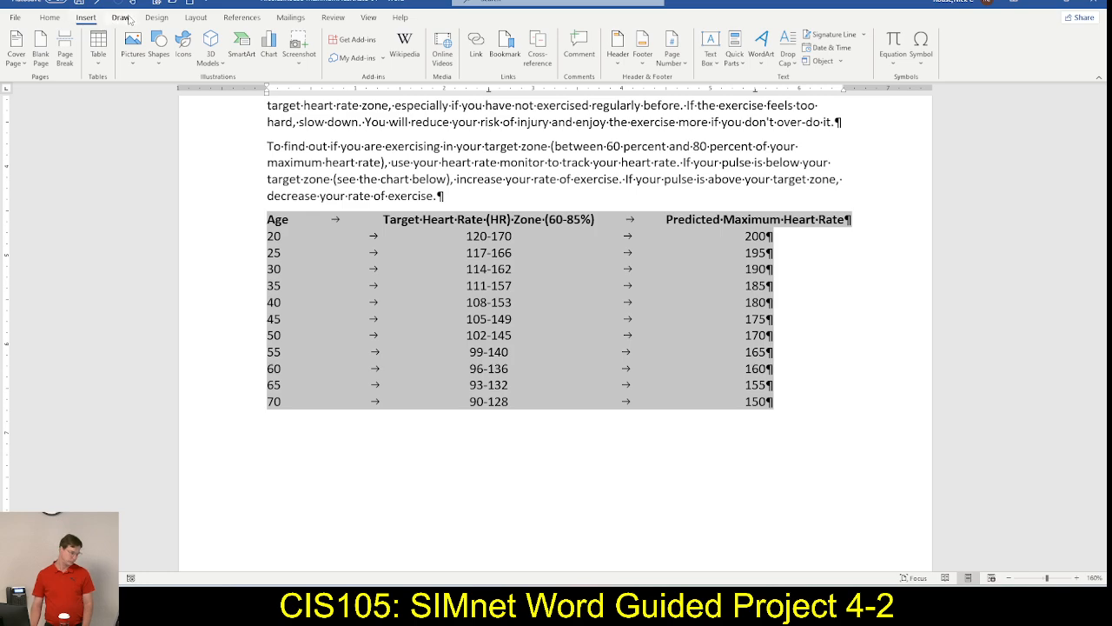
click(97, 57)
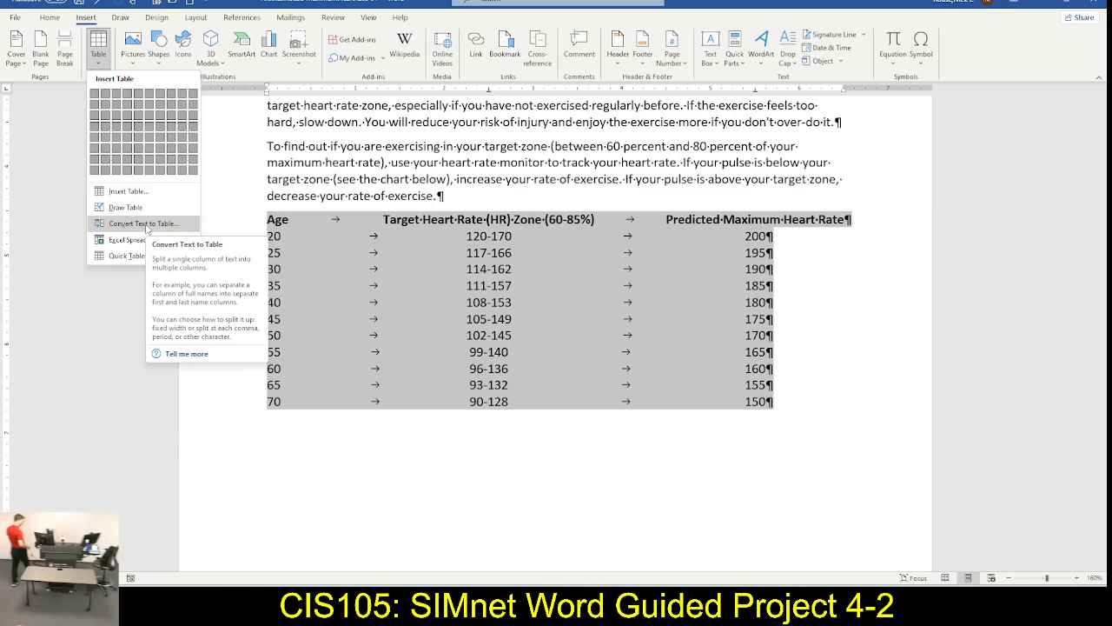
click(144, 223)
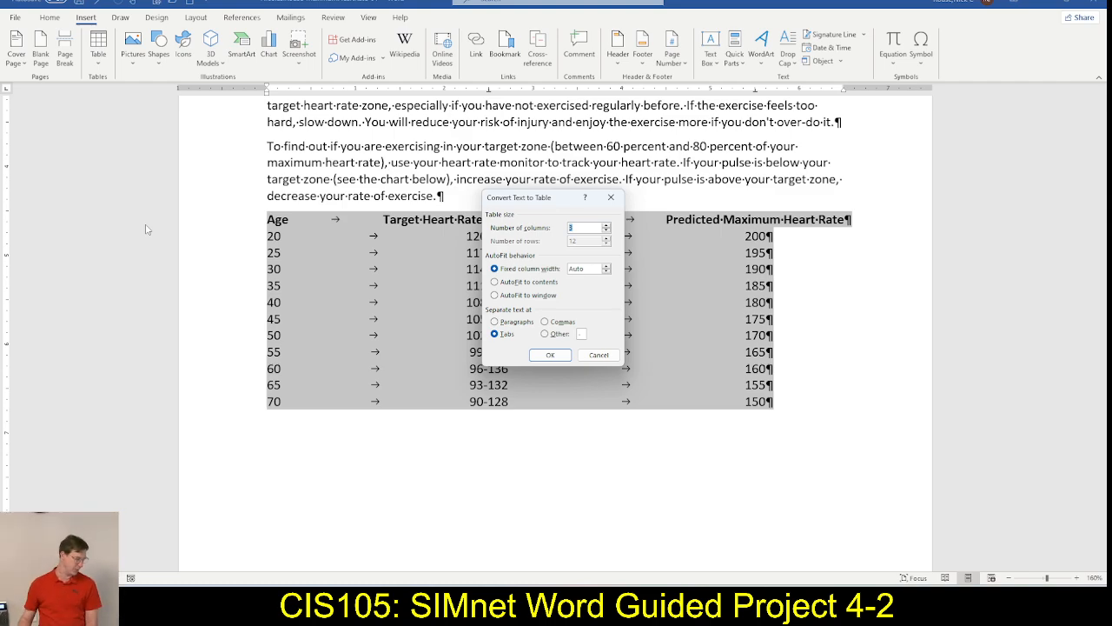
key(alt+Tab)
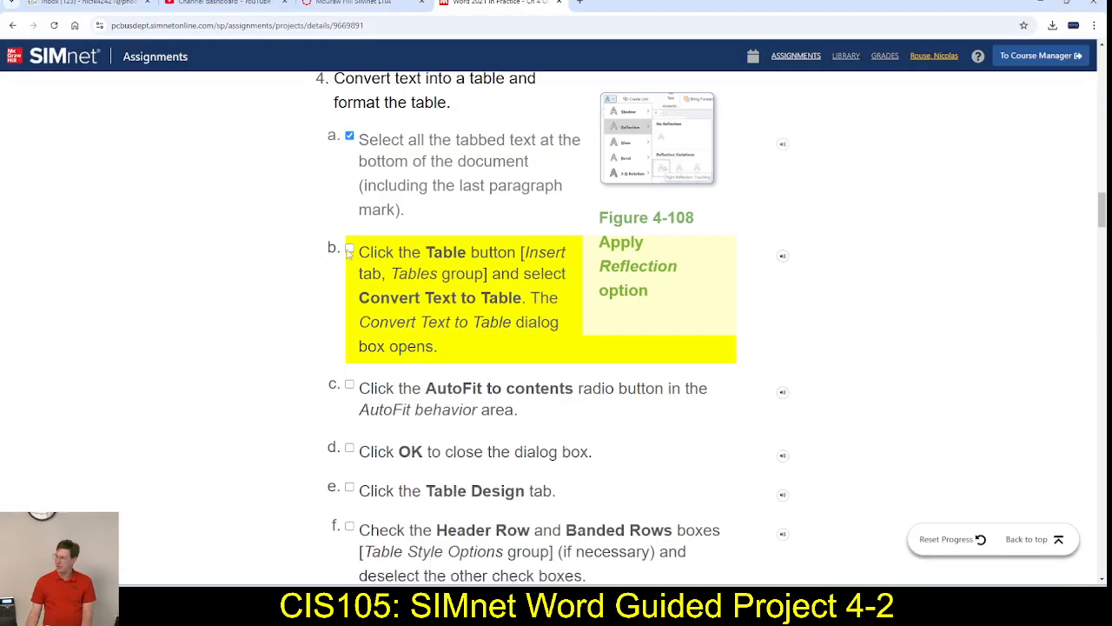
click(349, 248)
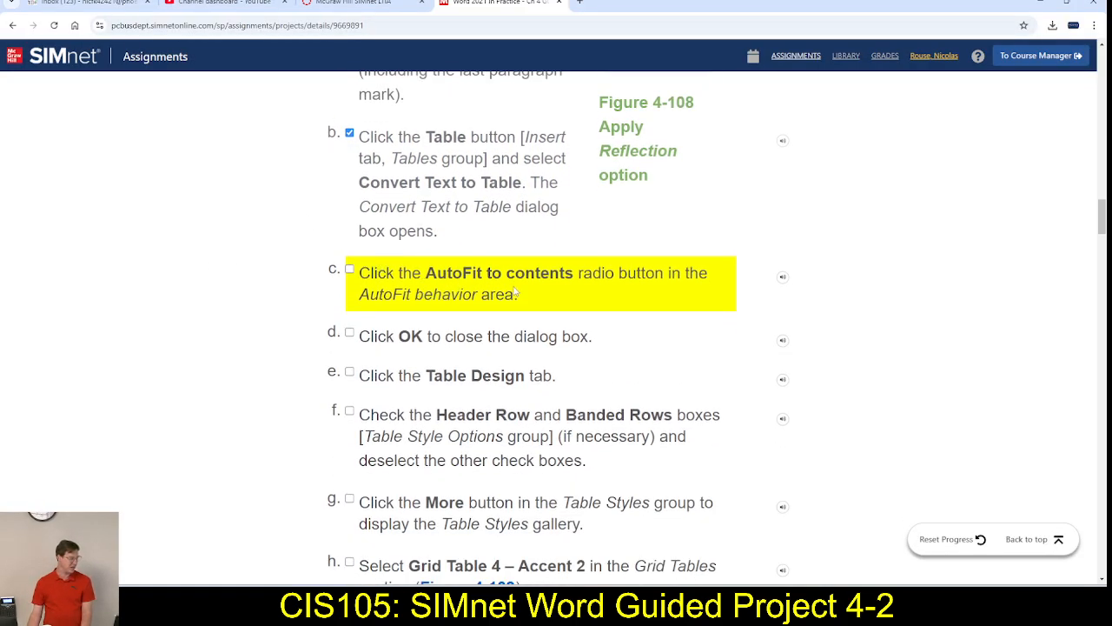
Switch to Word and convert the selected text to a table with AutoFit to contents, and mark steps 4c and 4d as completed in Chrome.
key(alt+Tab)
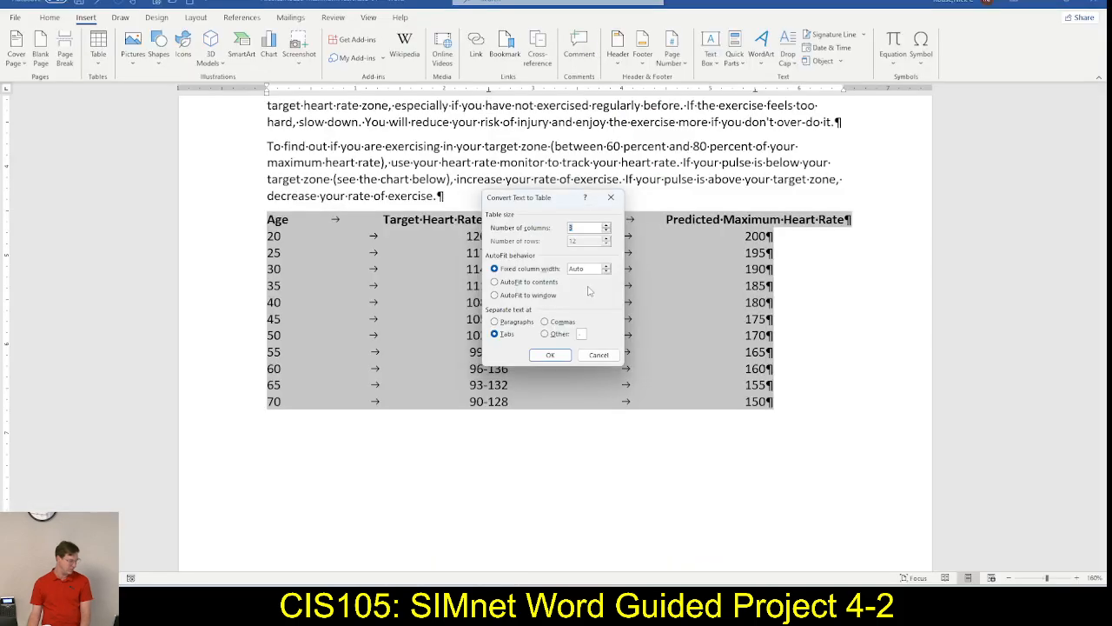
click(494, 282)
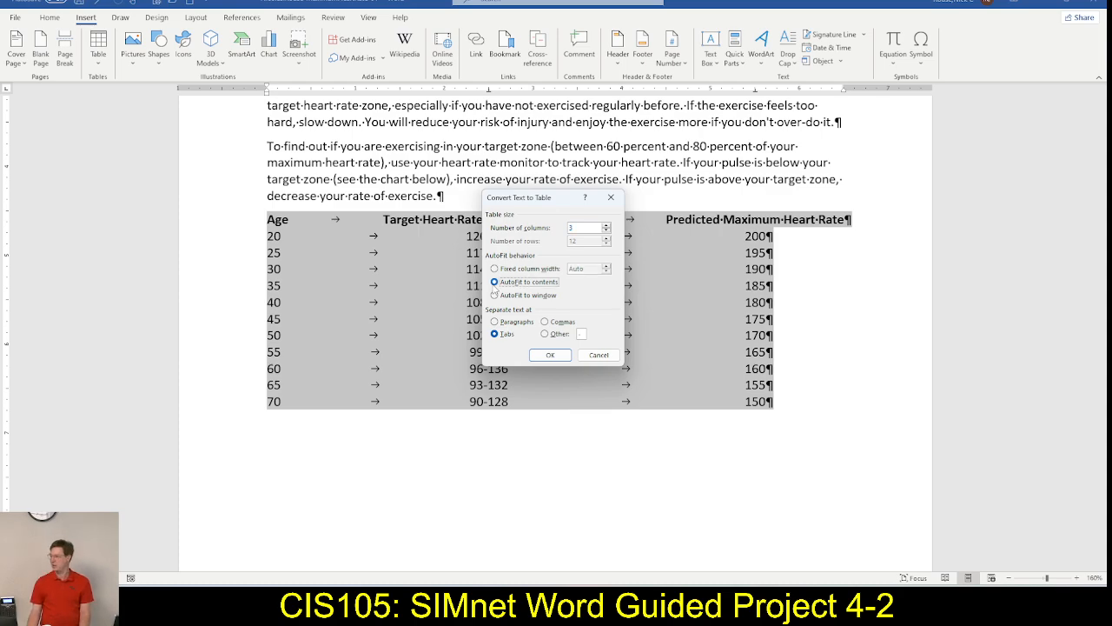
click(547, 356)
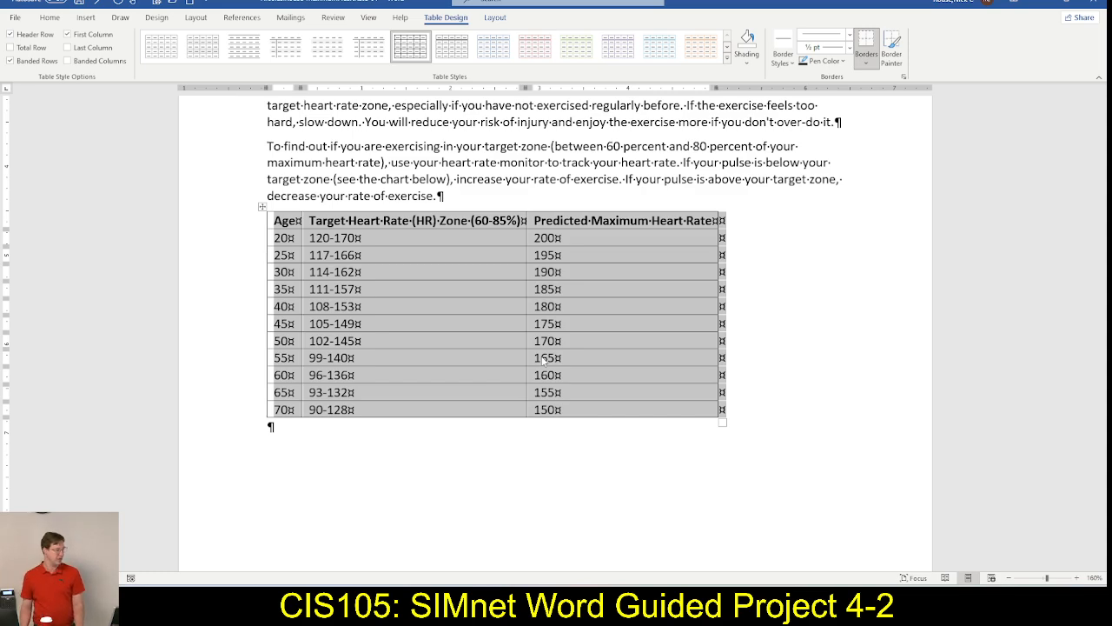
key(alt+Tab)
click(349, 270)
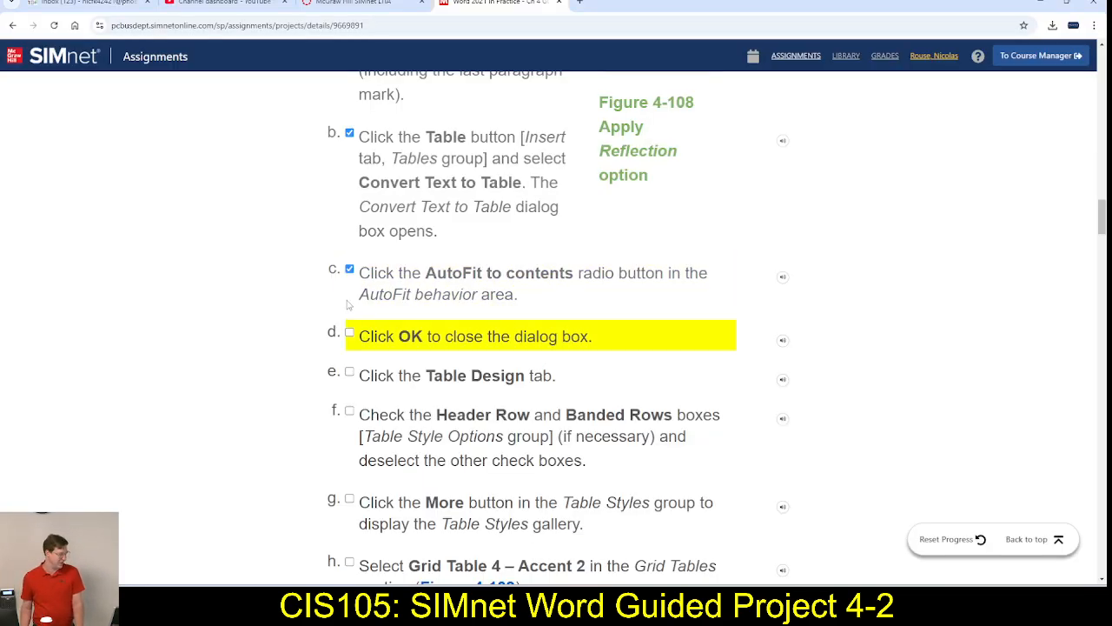
click(349, 334)
Check in Word that the table design options are displayed, and mark step 4e as completed in the SIMnet instructions in Chrome.
key(alt+Tab)
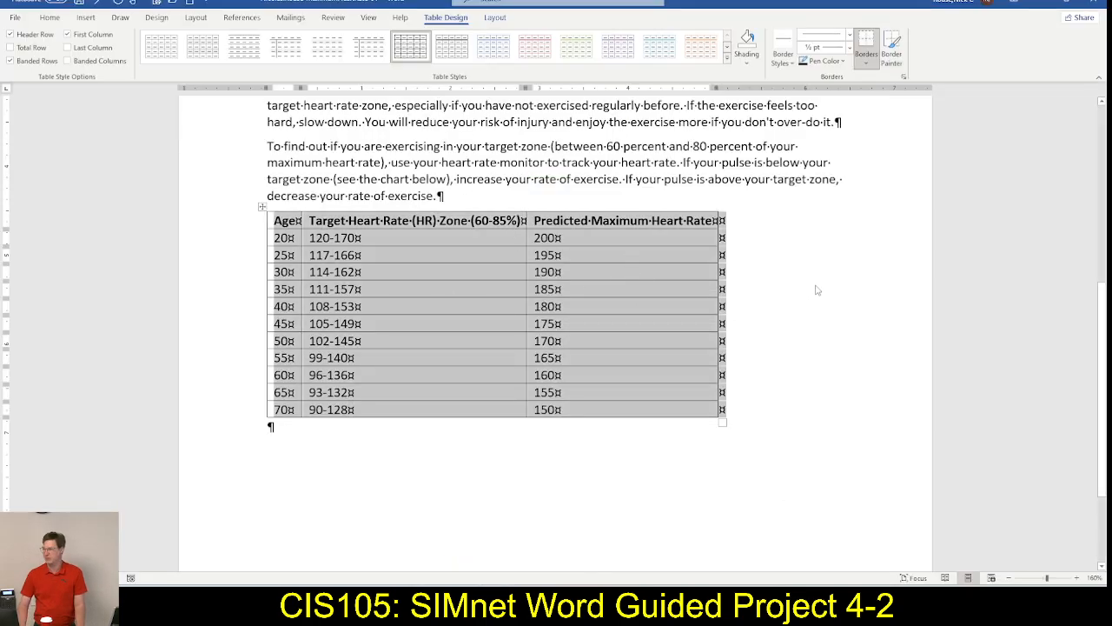
key(alt+Tab)
scroll(739, 309, down, 2)
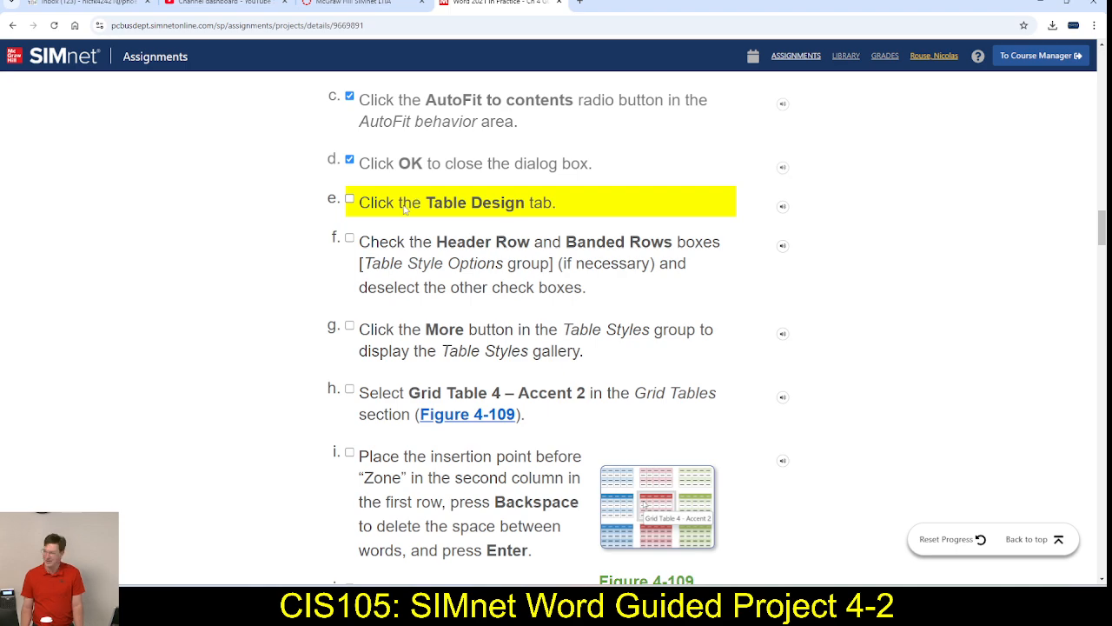
key(alt+Tab)
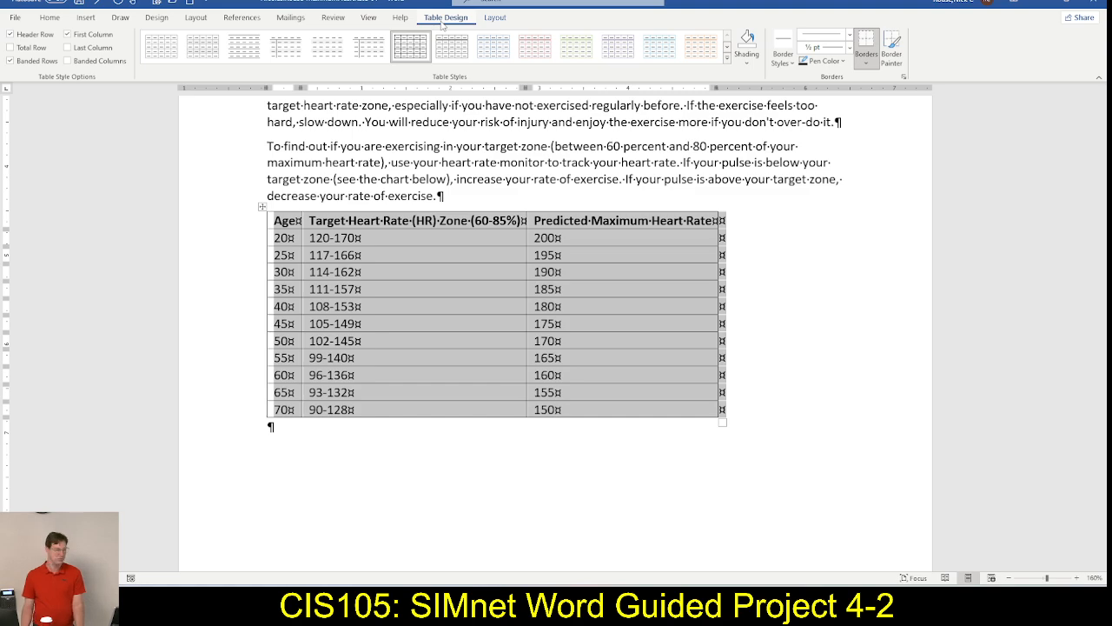
key(alt+Tab)
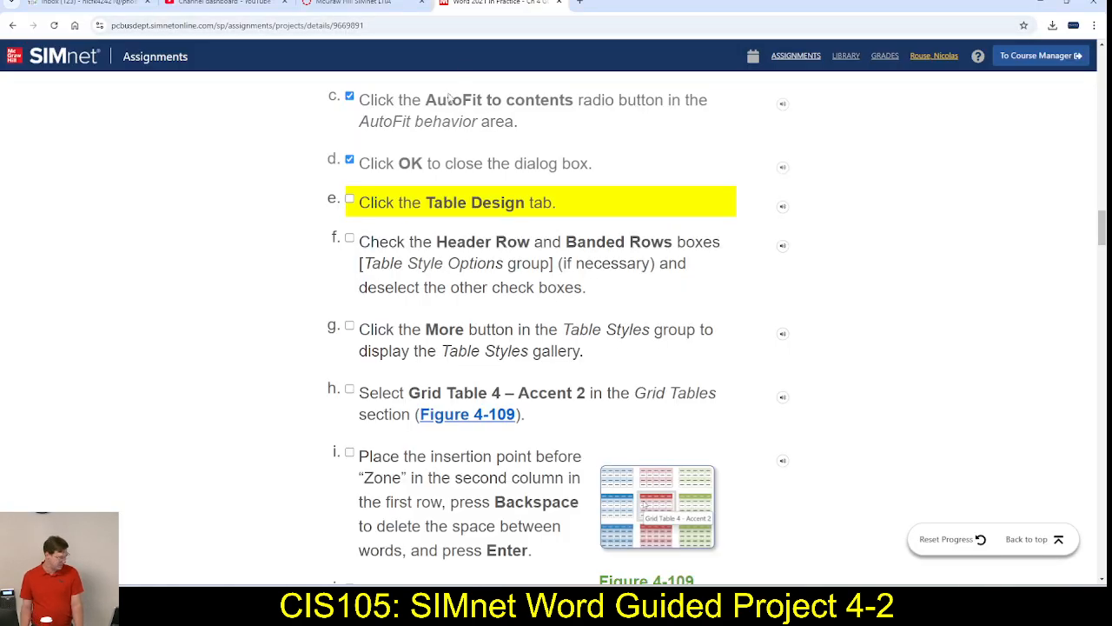
click(349, 199)
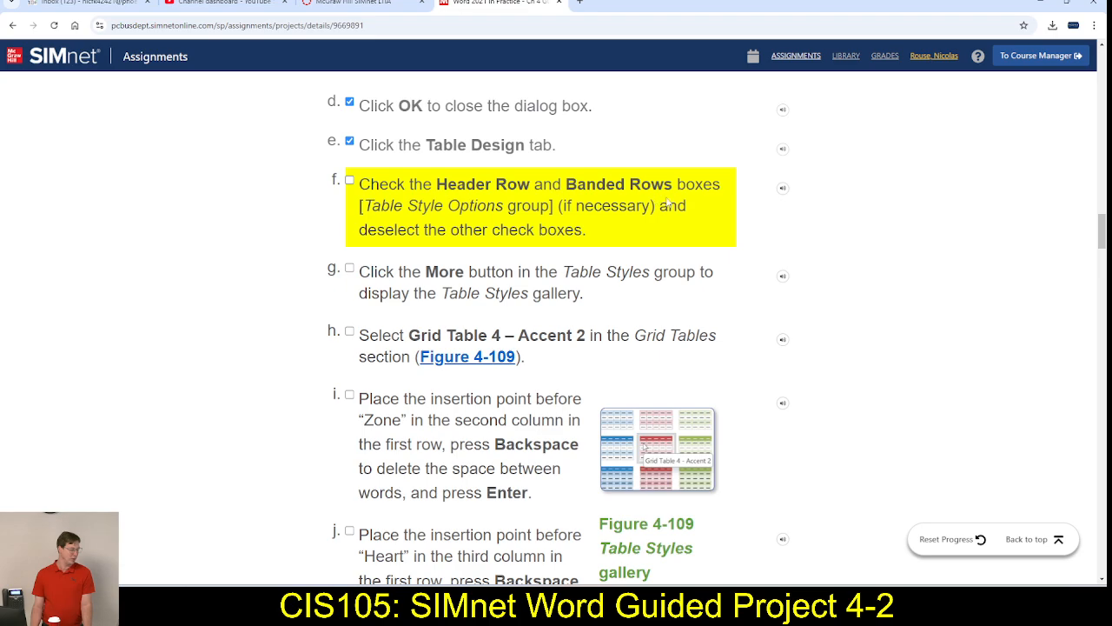
Switch to Word and turn off the table's First Column style option, and mark step 4f as completed in the SIMnet instructions in Chrome.
key(alt+Tab)
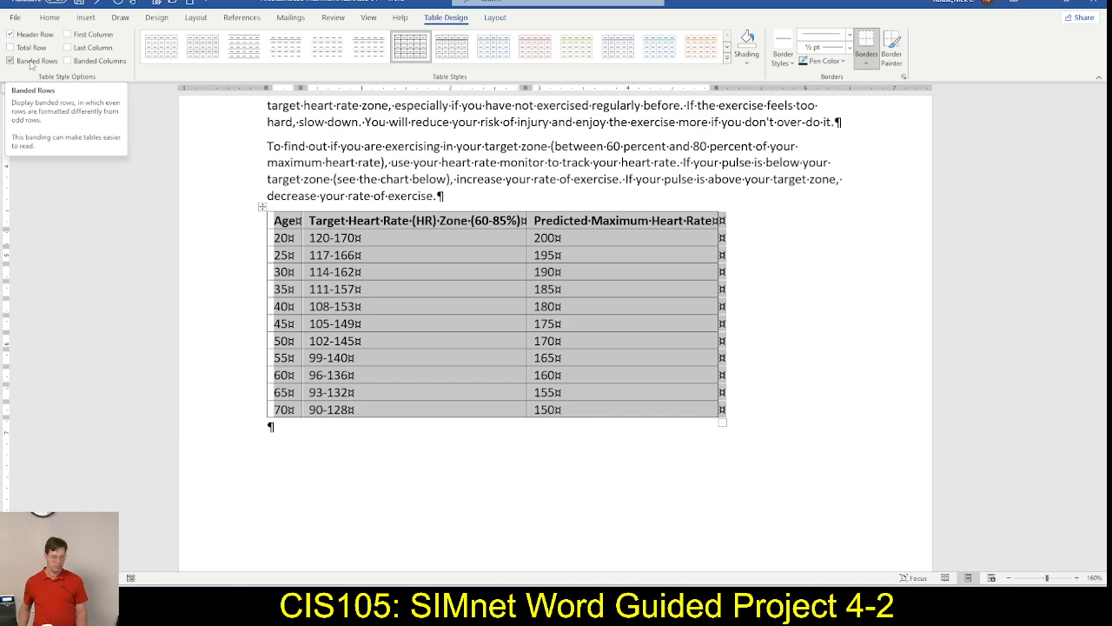
key(alt+Tab)
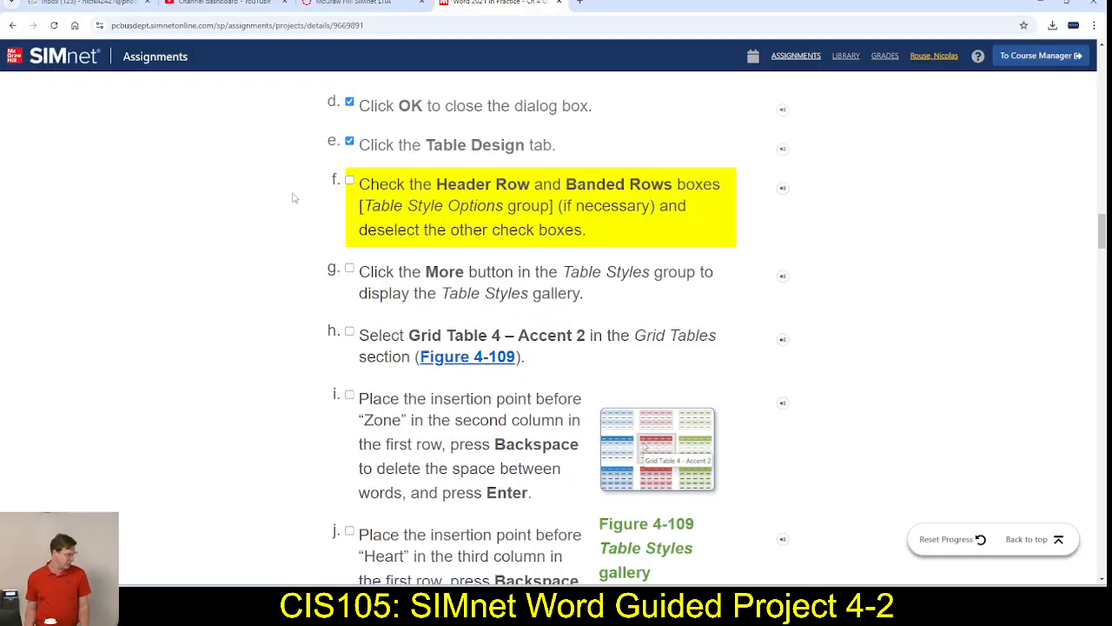
click(349, 181)
scroll(373, 186, down, 2)
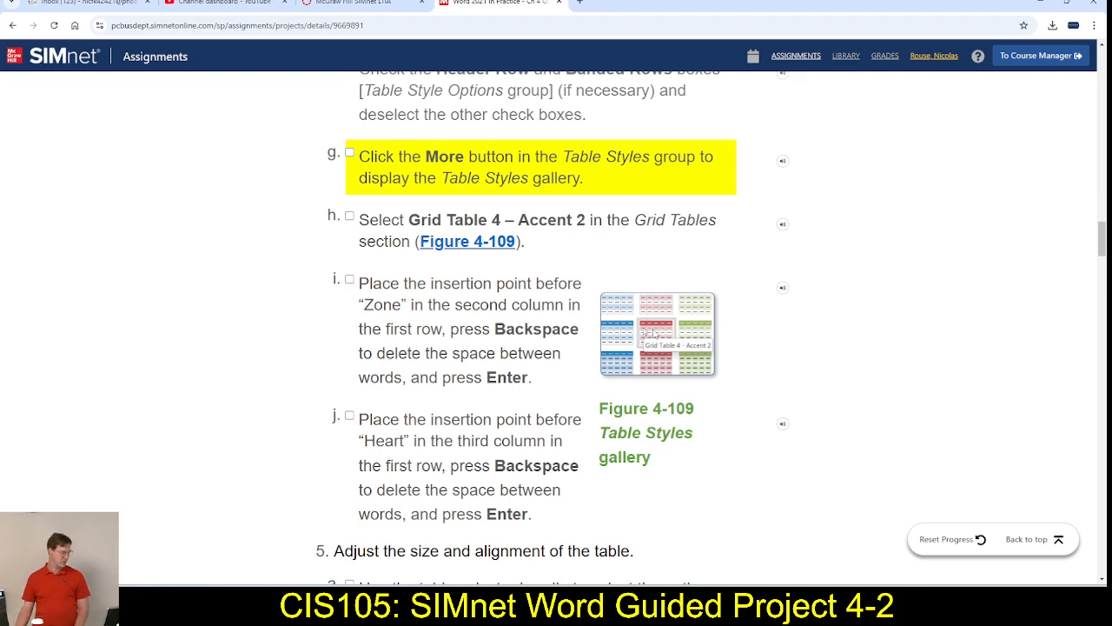
Switch to Word and apply the Grid Table 4 - Accent 2 style to the heart rate table.
key(alt+Tab)
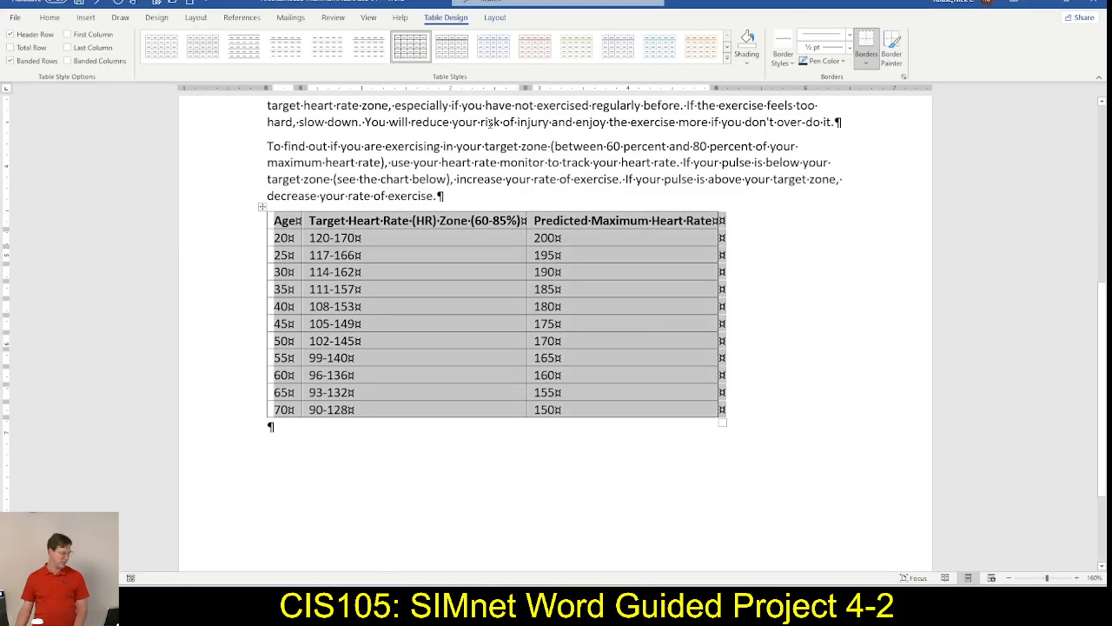
click(726, 61)
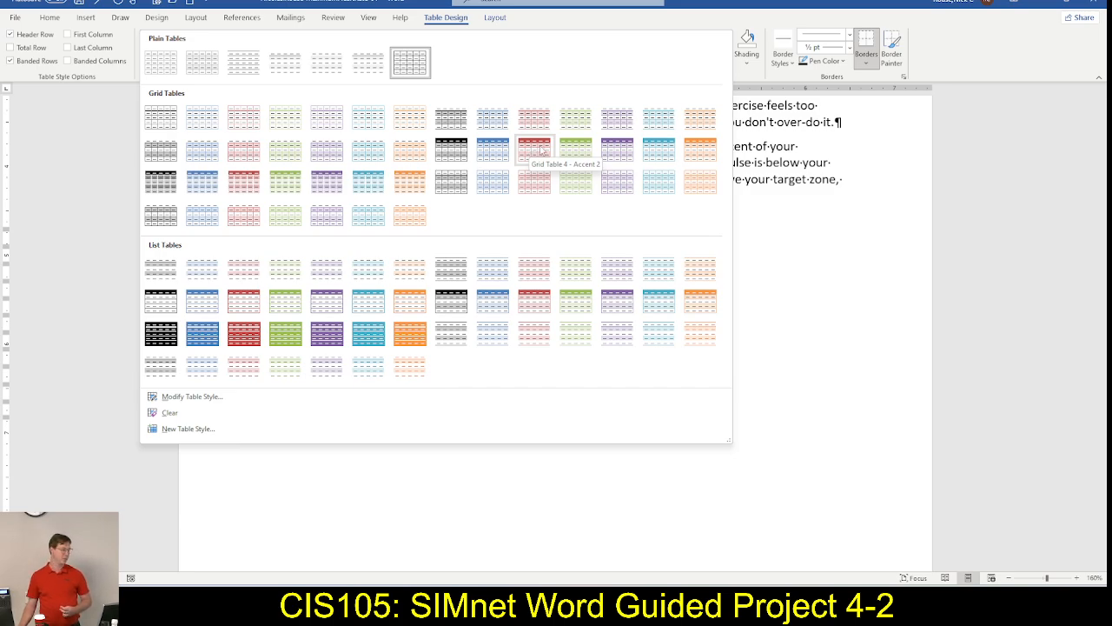
click(542, 151)
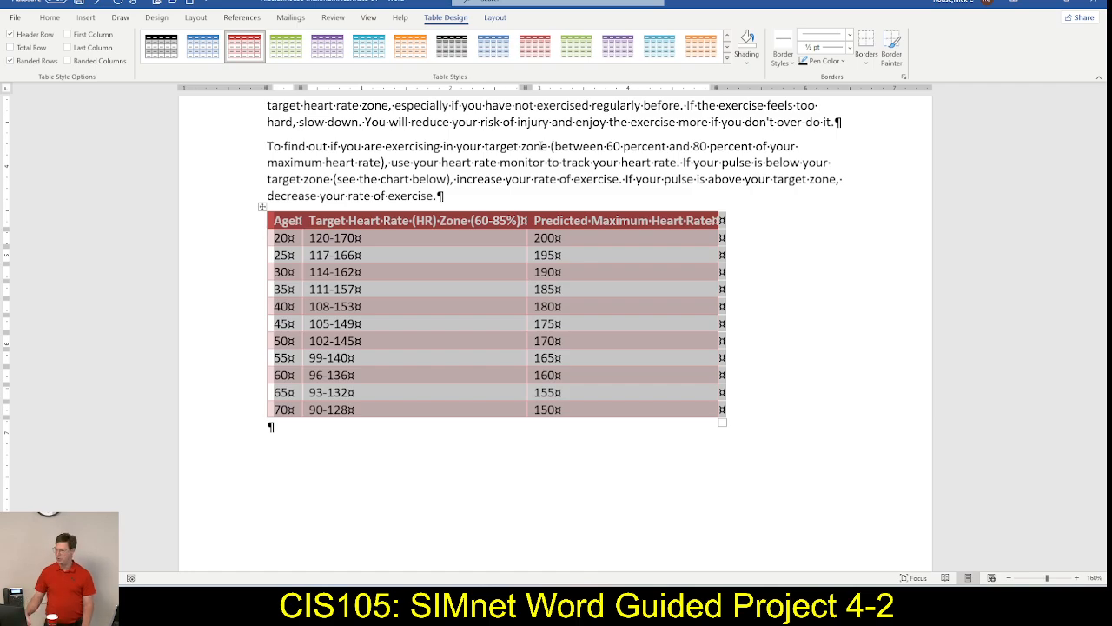
Switch to Chrome, mark steps 4g and 4h as completed in the SIMnet instructions, and read steps 4i and 4j.
key(alt+Tab)
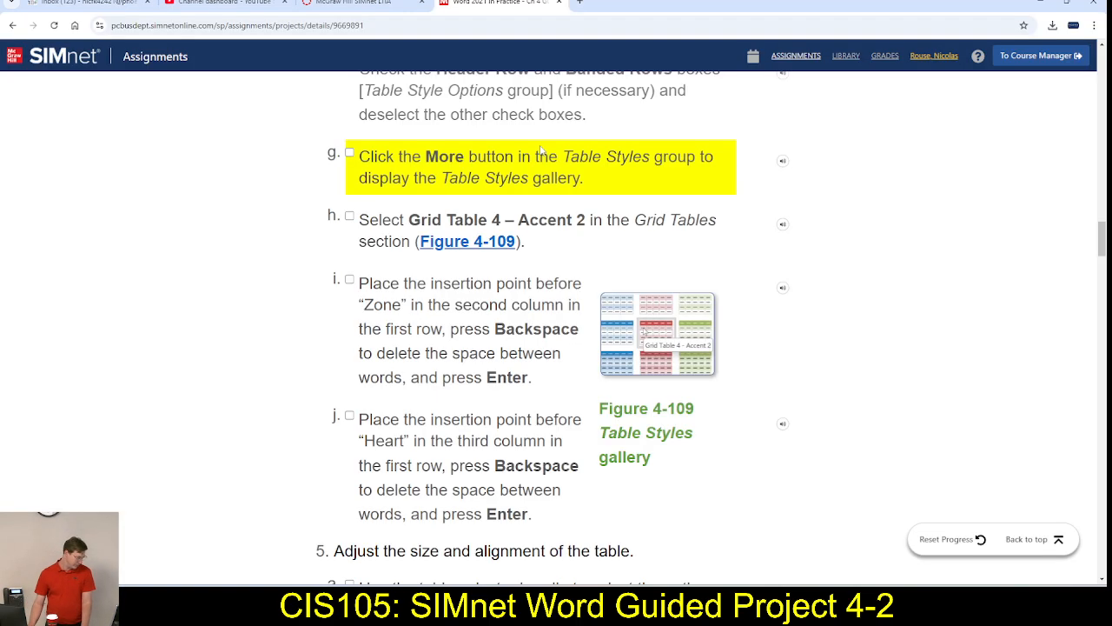
click(350, 153)
click(349, 216)
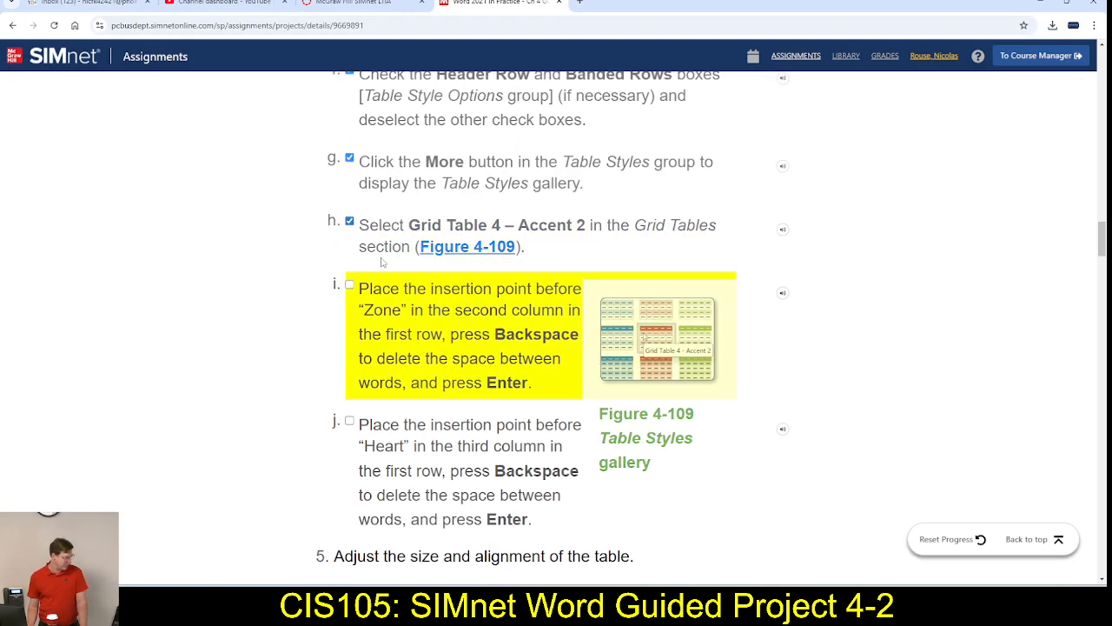
scroll(396, 292, down, 1)
scroll(396, 293, down, 1)
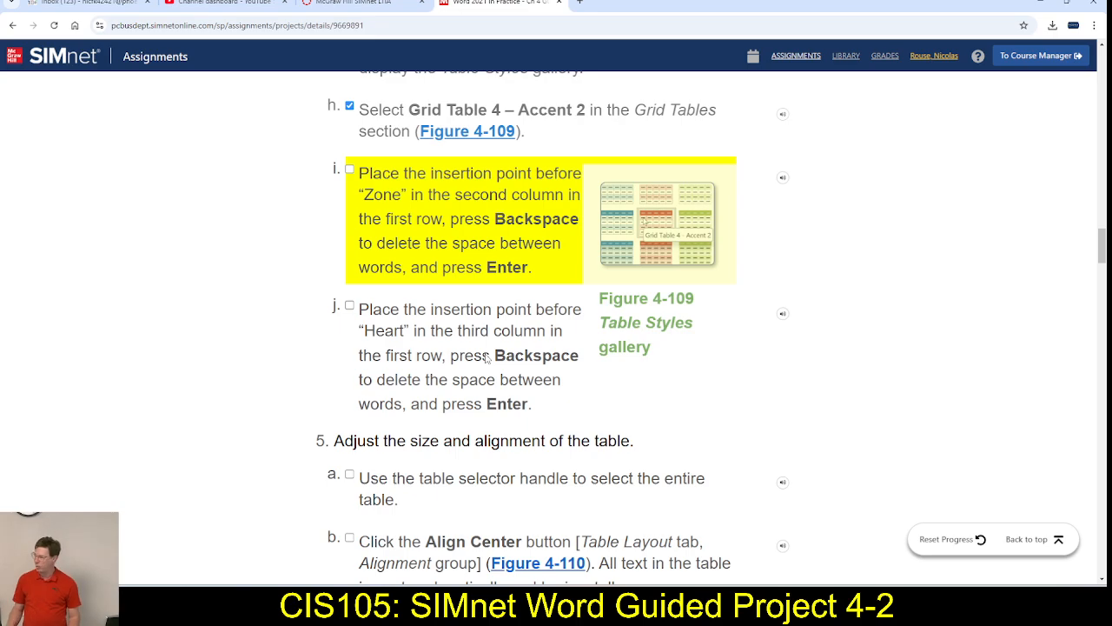
Switch to Word and replace the space before "Zone" in the second column's header with a paragraph break.
key(alt+Tab)
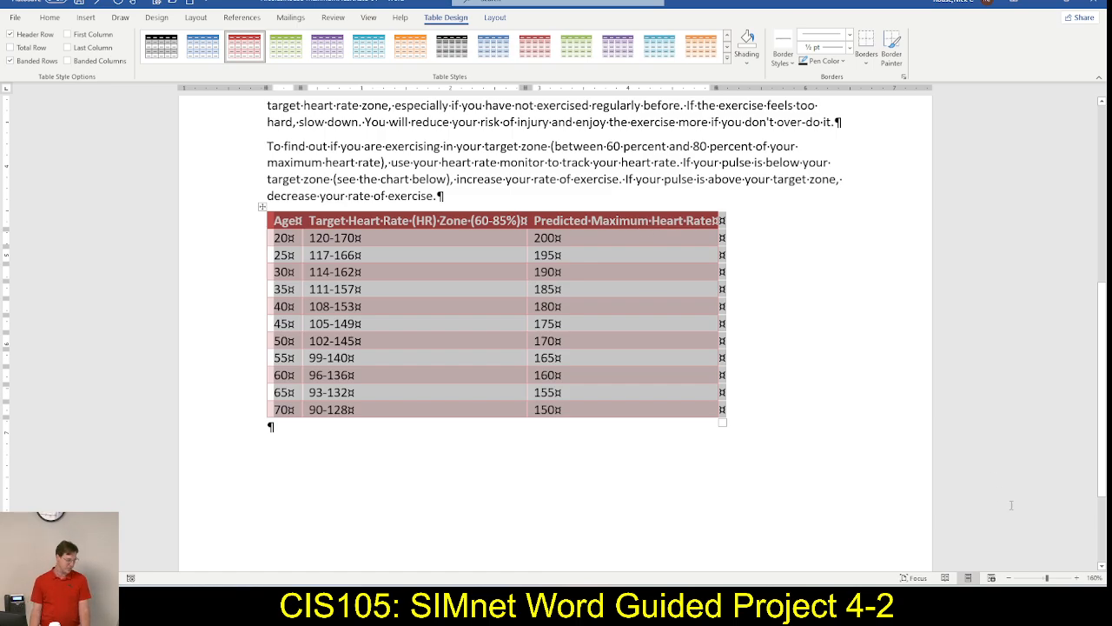
click(1078, 578)
click(1077, 578)
click(1077, 577)
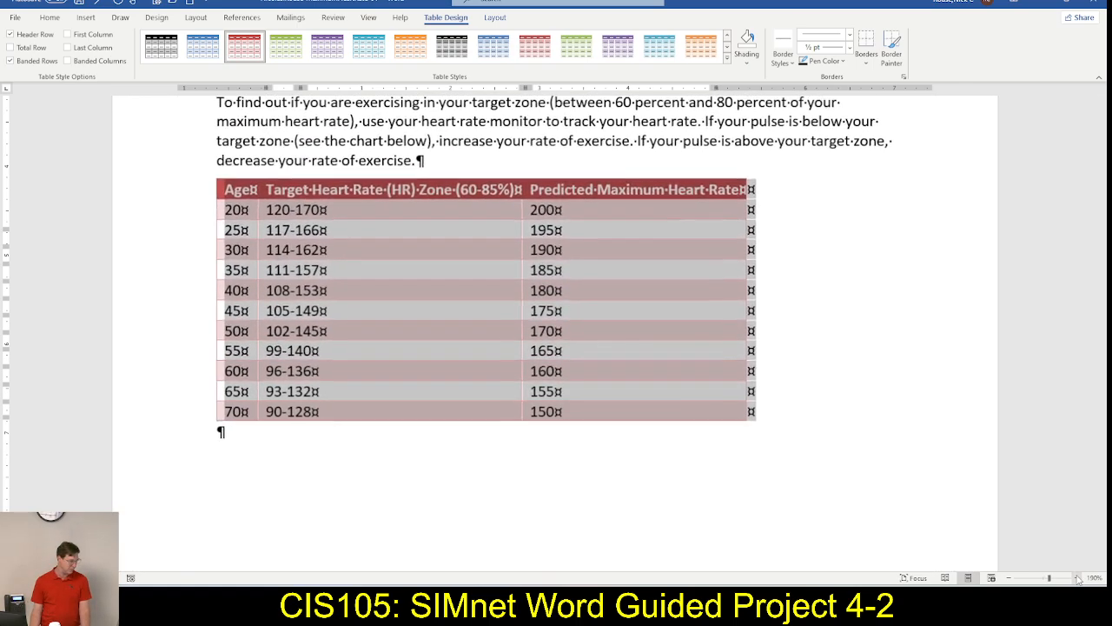
click(1078, 577)
click(1078, 578)
click(1078, 578)
click(1077, 578)
scroll(308, 373, up, 3)
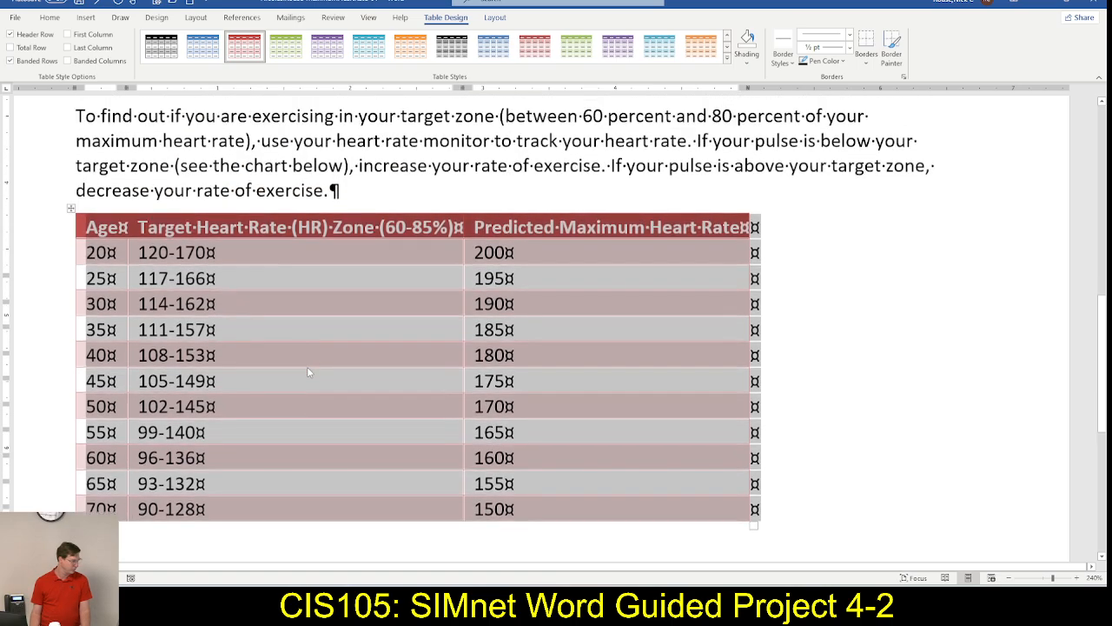
click(334, 264)
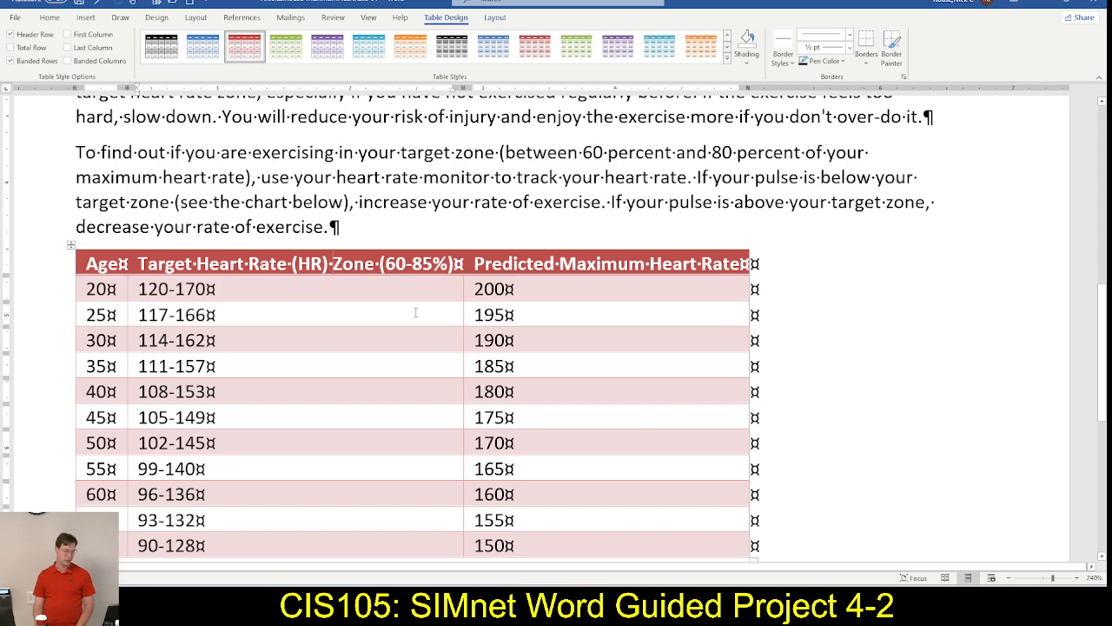
key(BackSpace)
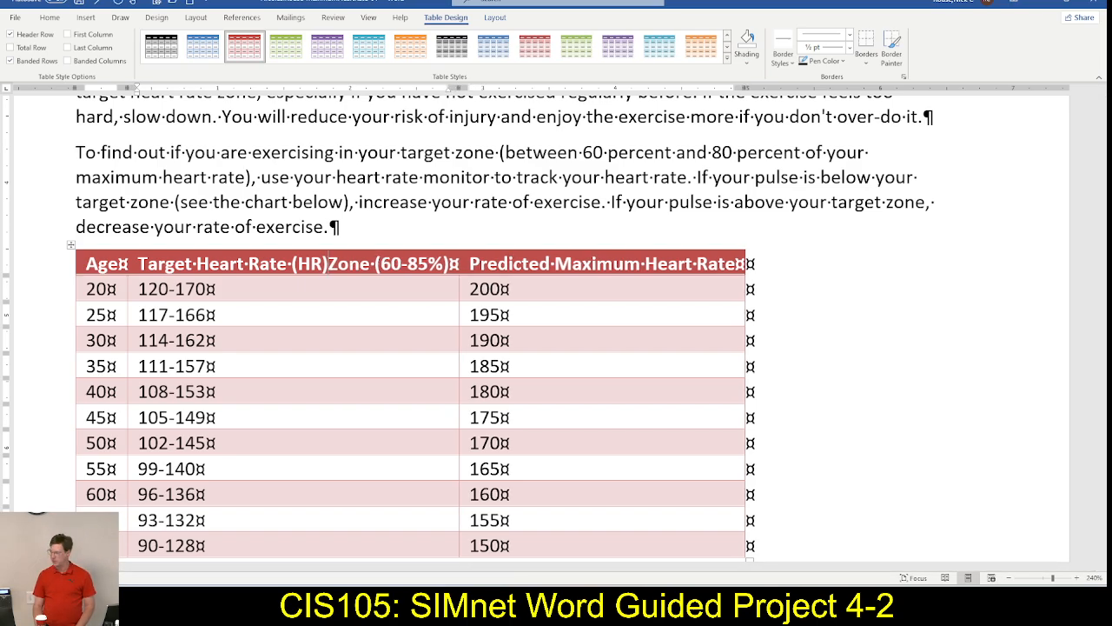
key(Return)
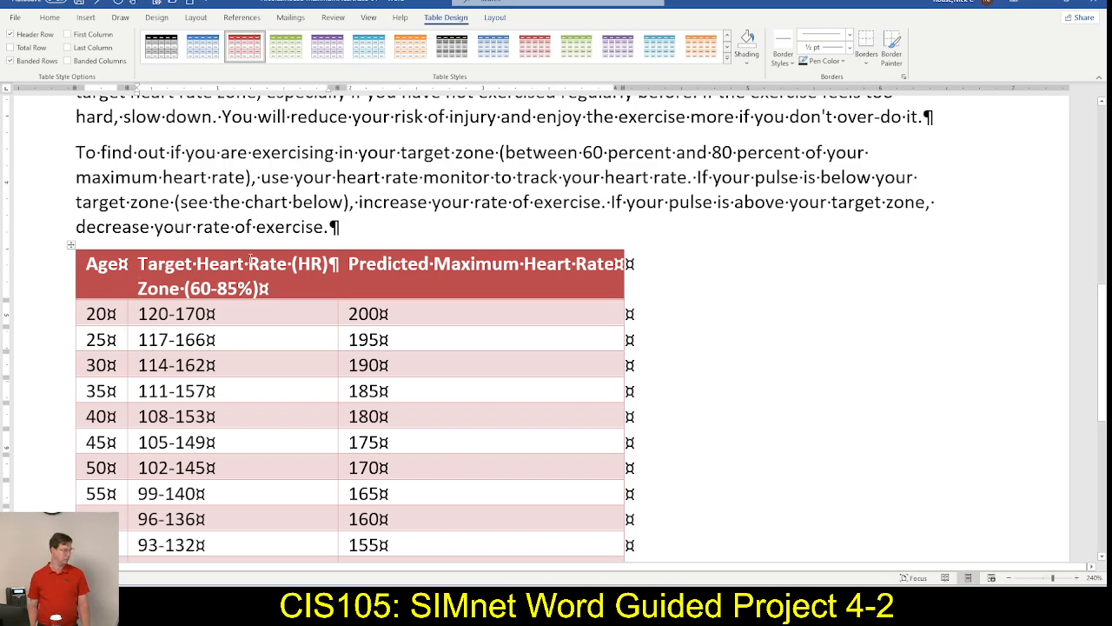
Mark step 4i as completed in Chrome, and in Word replace the space before "Heart" in the third column's header with a paragraph break.
key(alt+Tab)
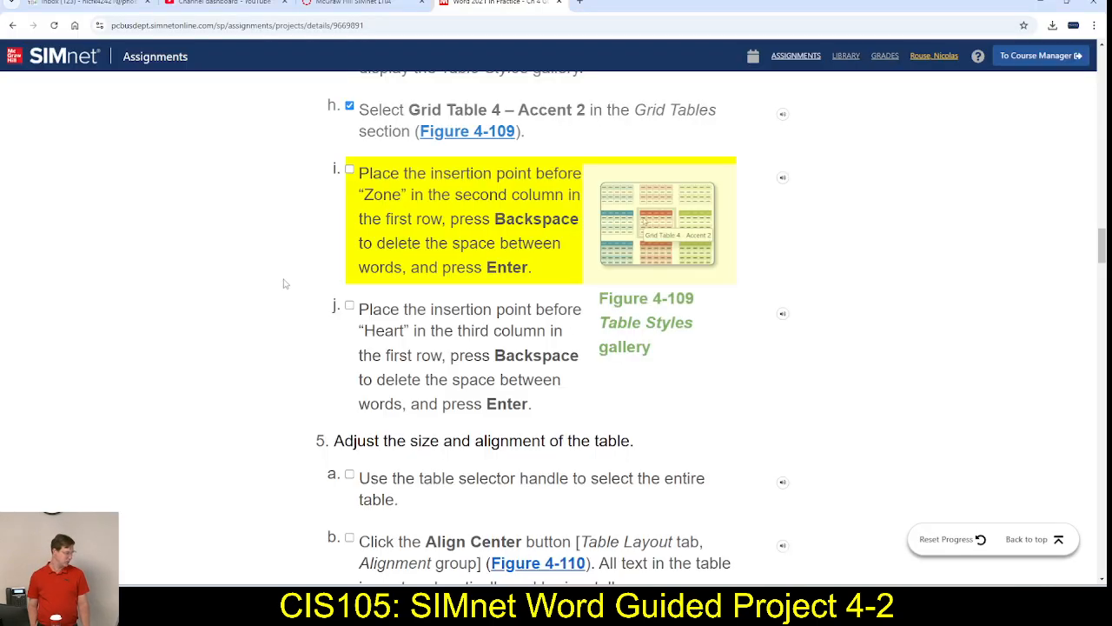
click(350, 171)
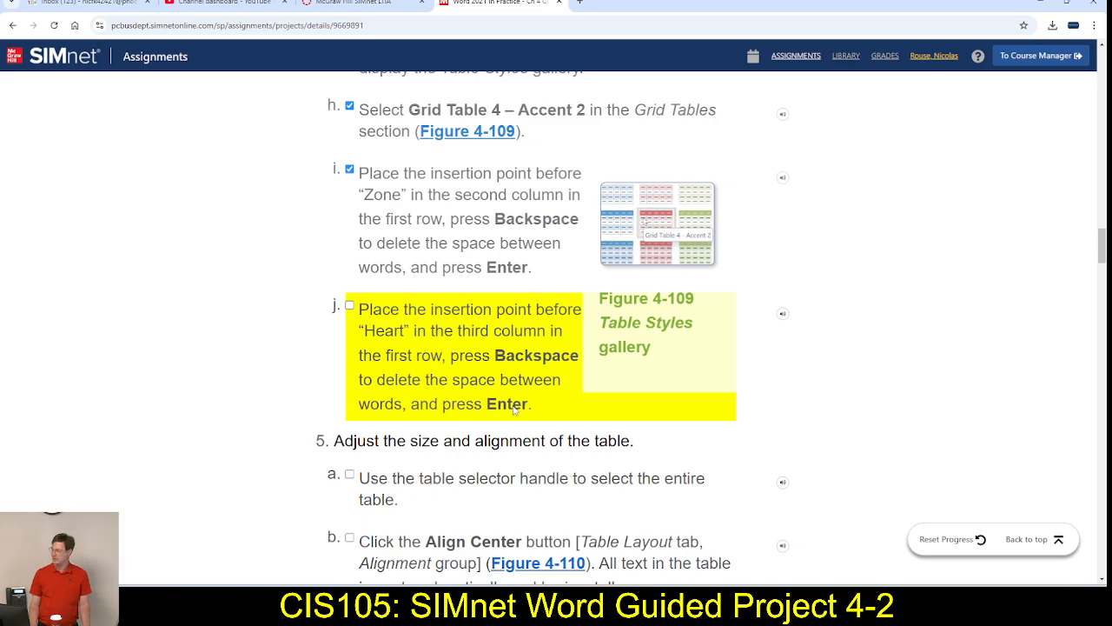
key(alt+Tab)
click(525, 265)
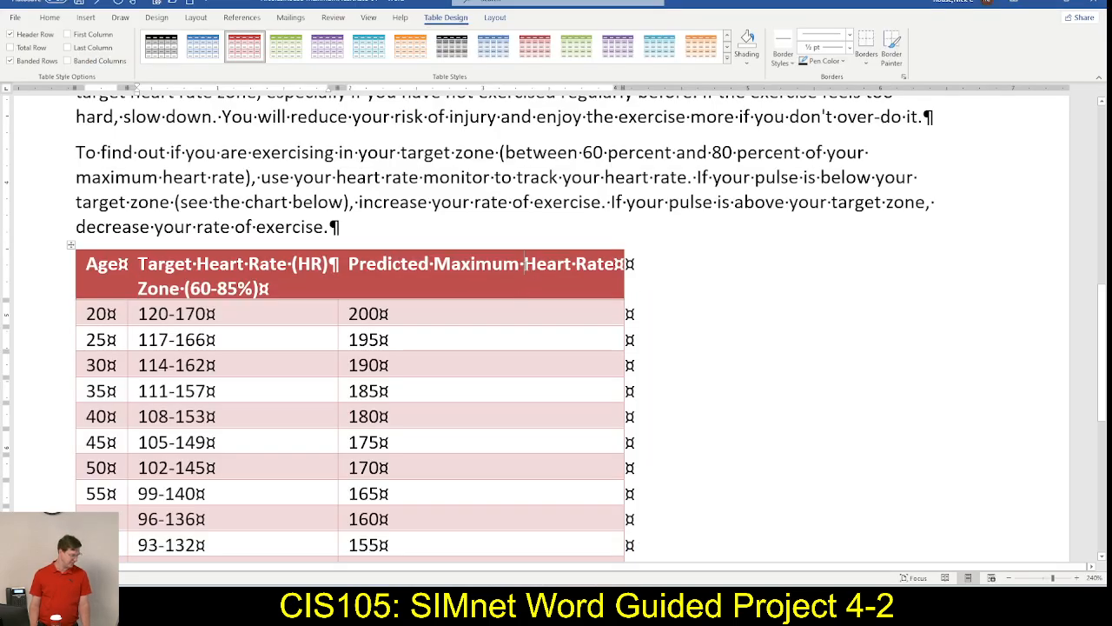
key(BackSpace)
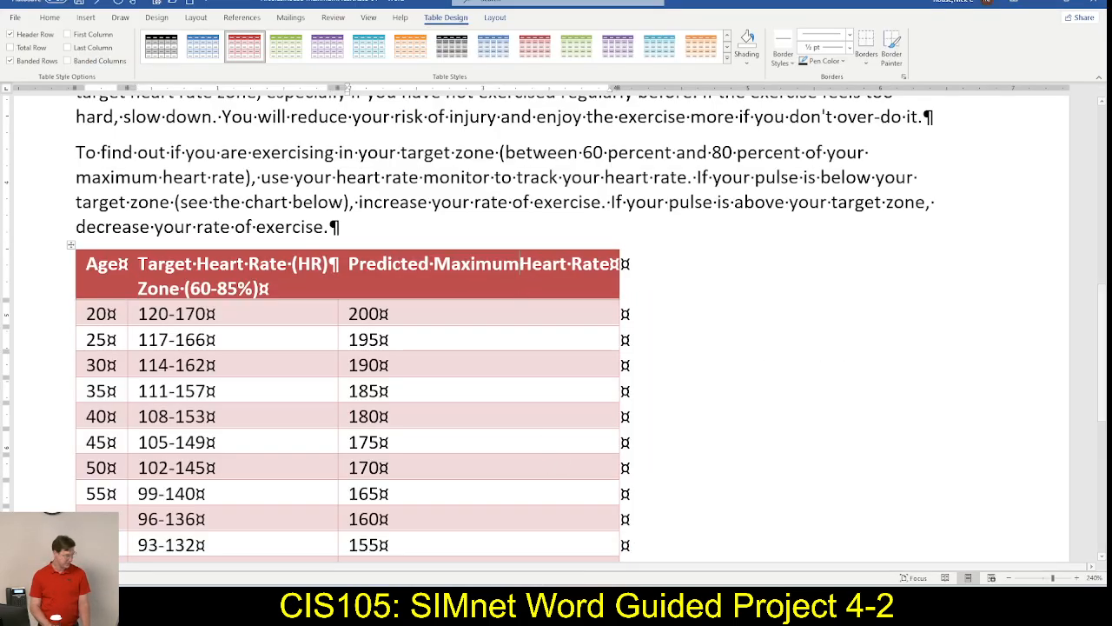
key(Return)
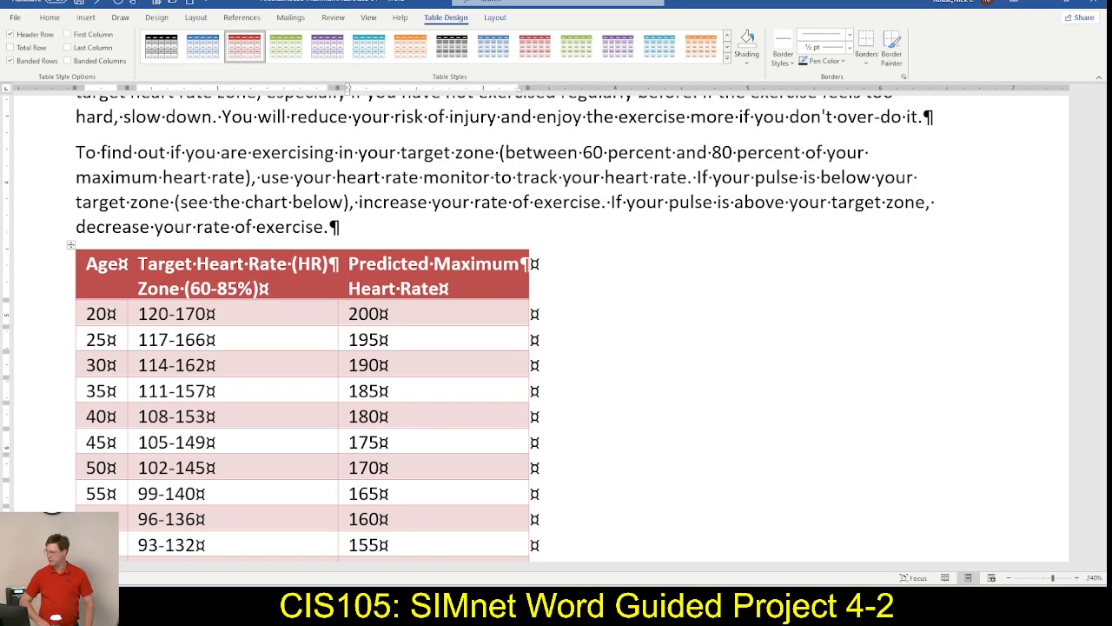
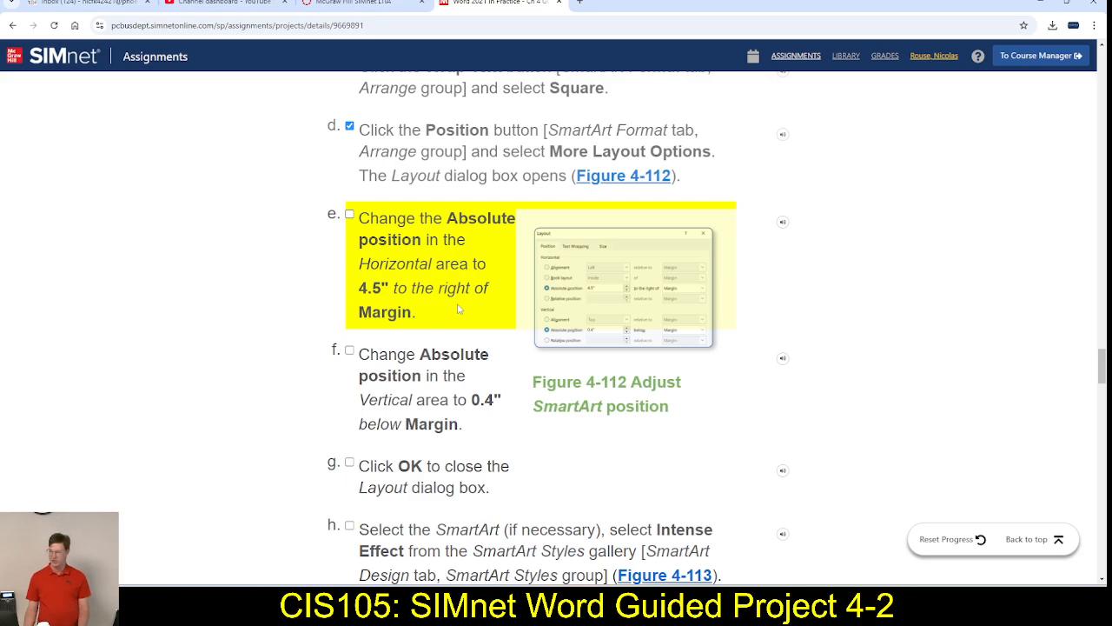
Switch to Word and set the SmartArt's horizontal absolute position to 4.5" to the right of Margin, and mark step 7e as completed in Chrome.
key(alt+Tab)
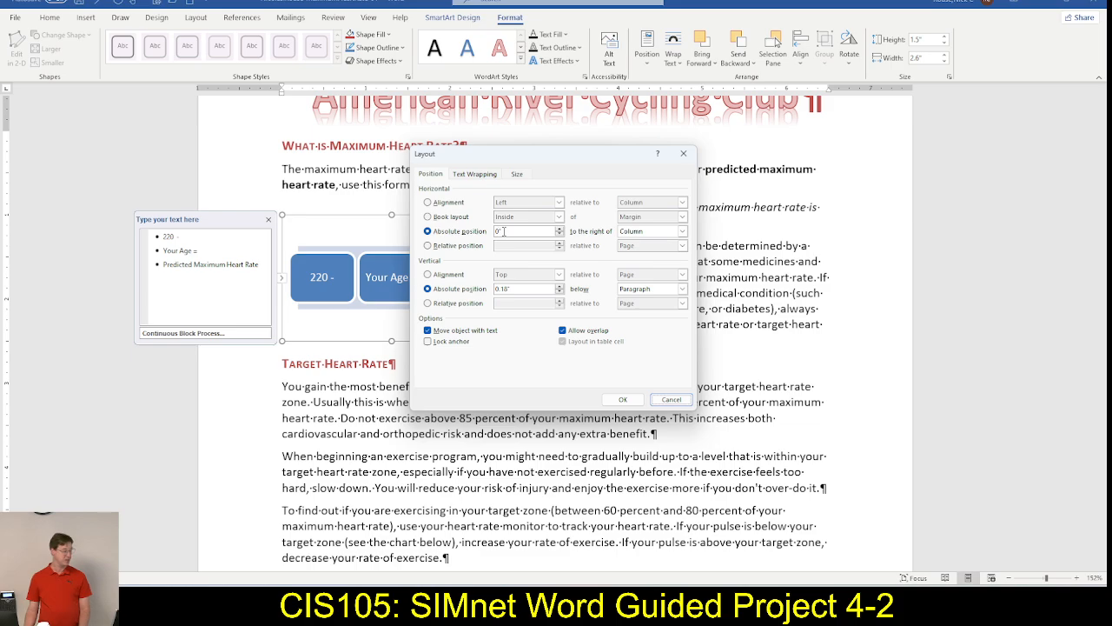
drag(503, 231, 480, 231)
text(4.5)
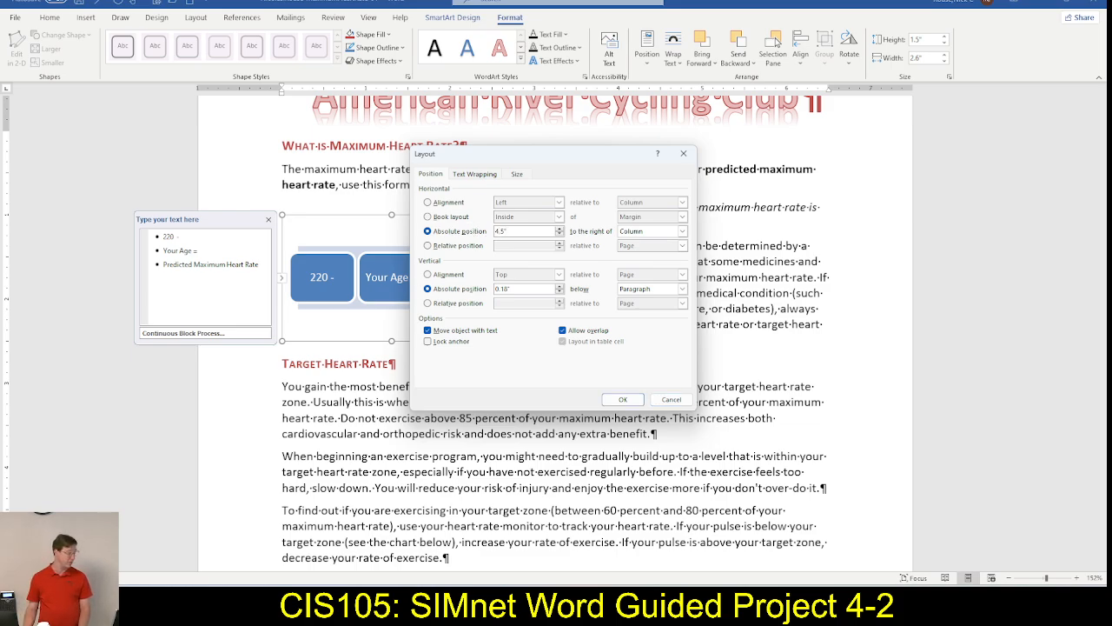
click(658, 233)
click(659, 243)
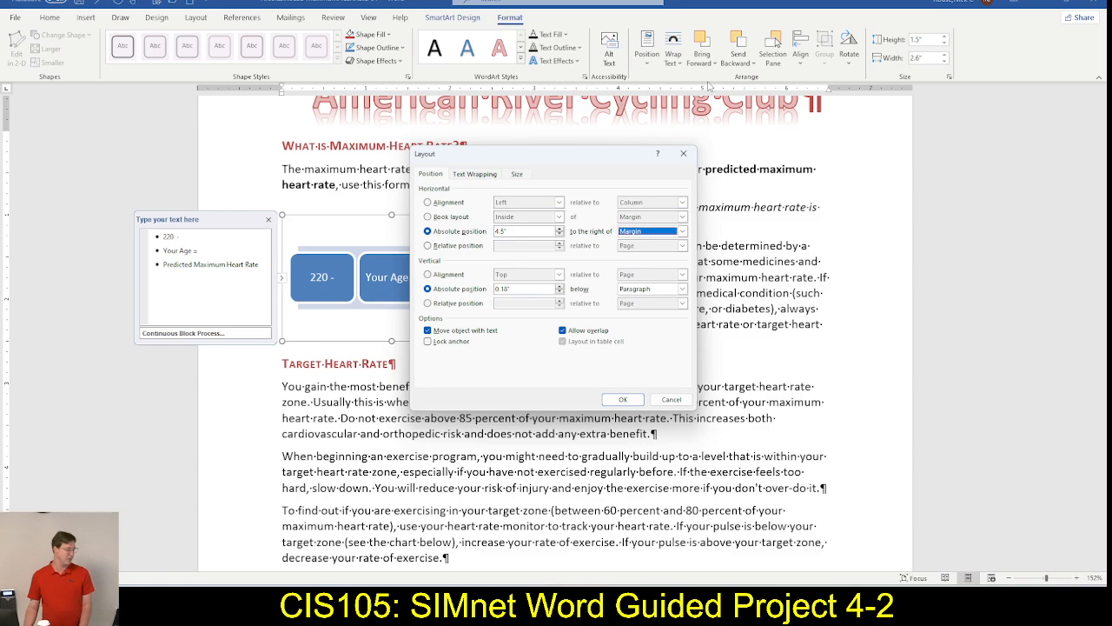
key(alt+Tab)
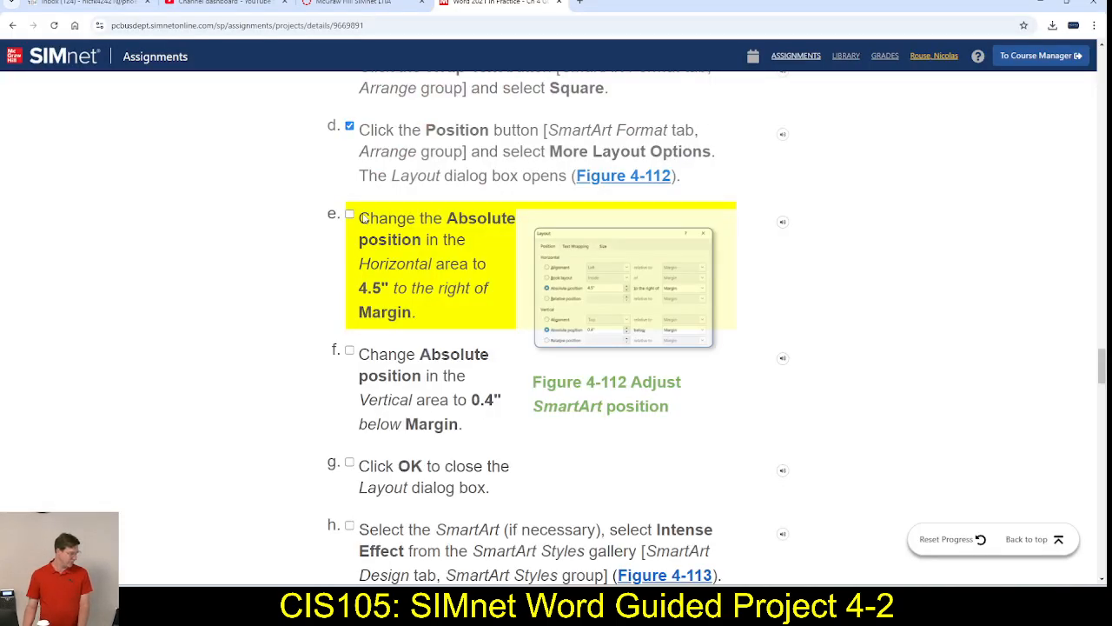
click(349, 215)
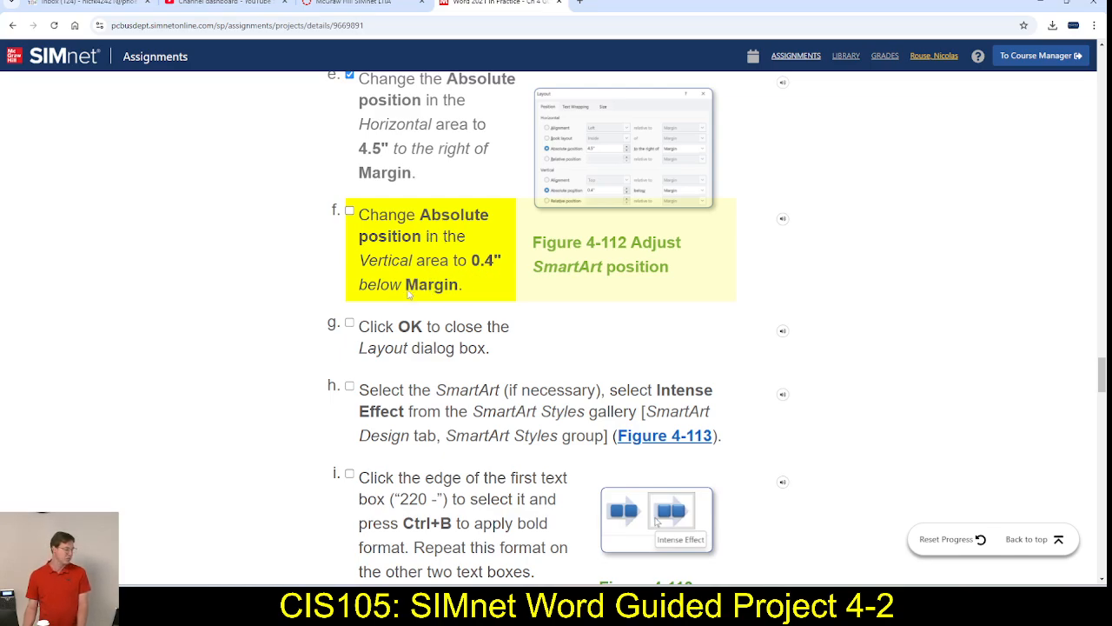
Switch to Word and set the SmartArt's vertical absolute position to 0.4" below Margin, and mark step 7f as completed in Chrome.
key(alt+Tab)
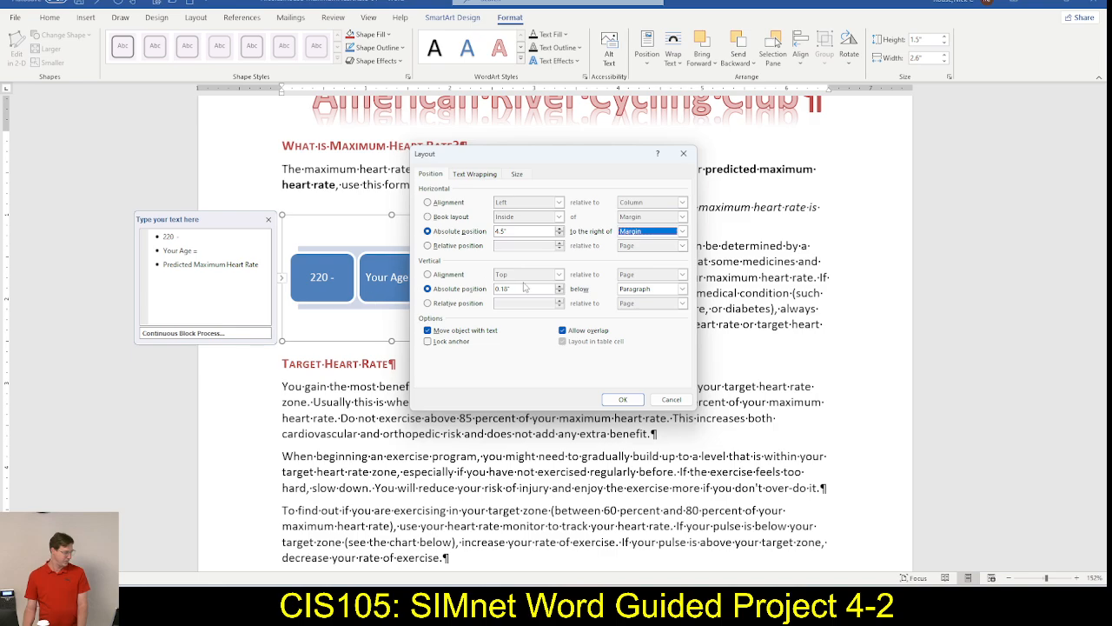
click(561, 290)
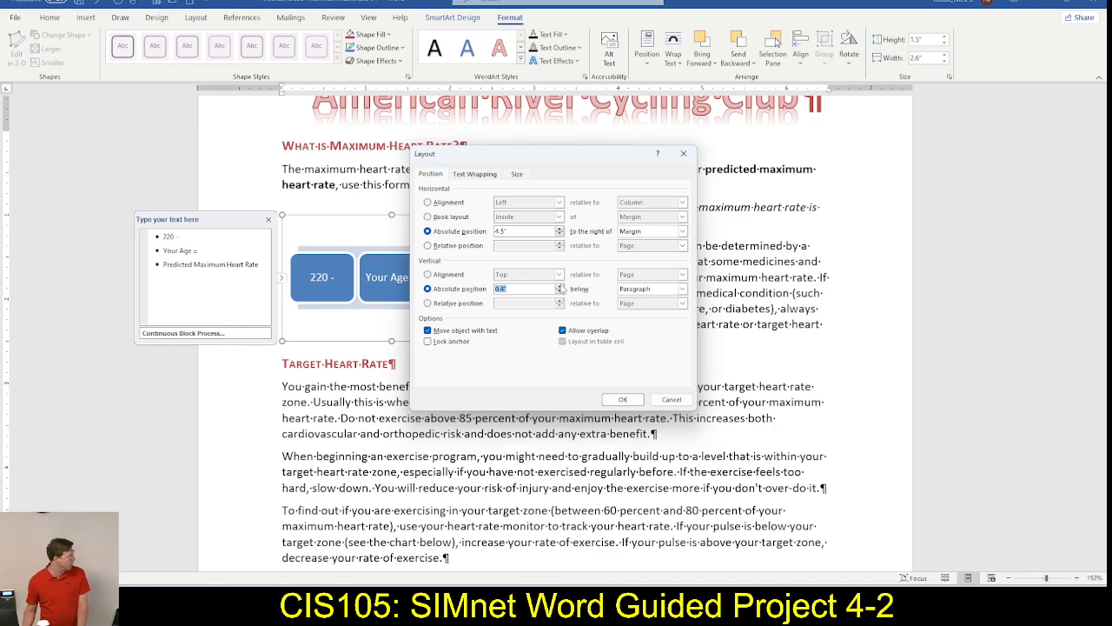
key(alt+Tab)
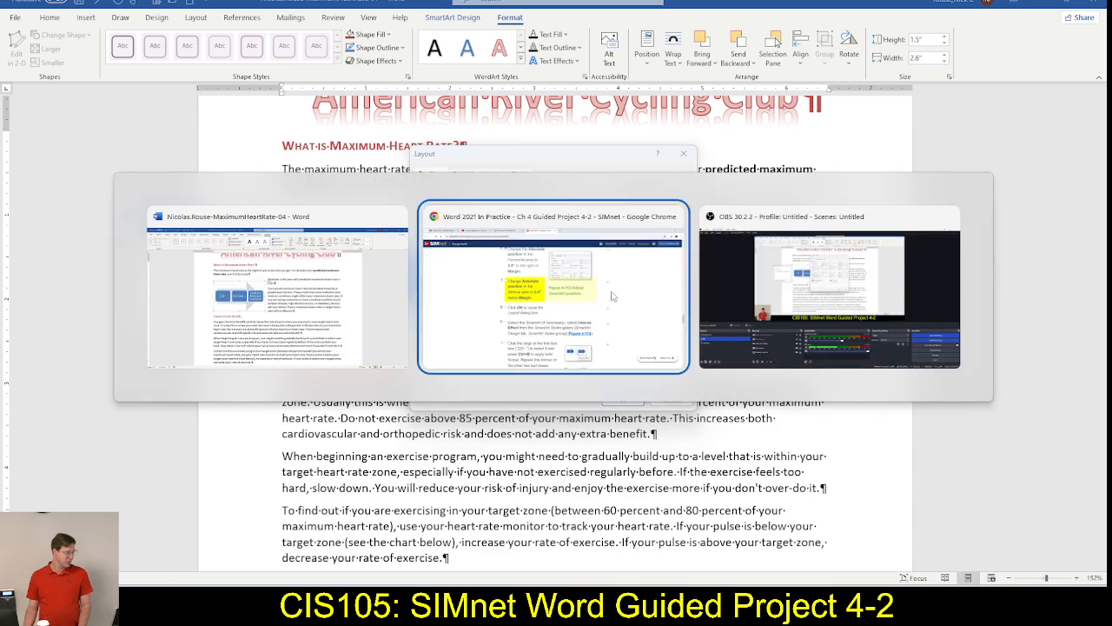
key(alt+Tab)
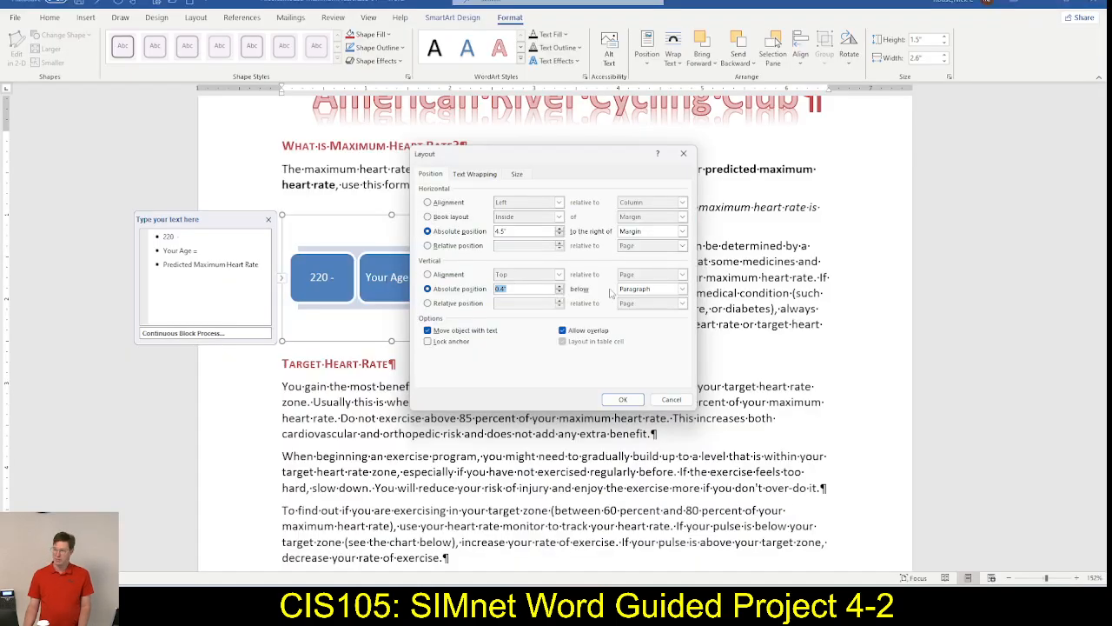
click(673, 289)
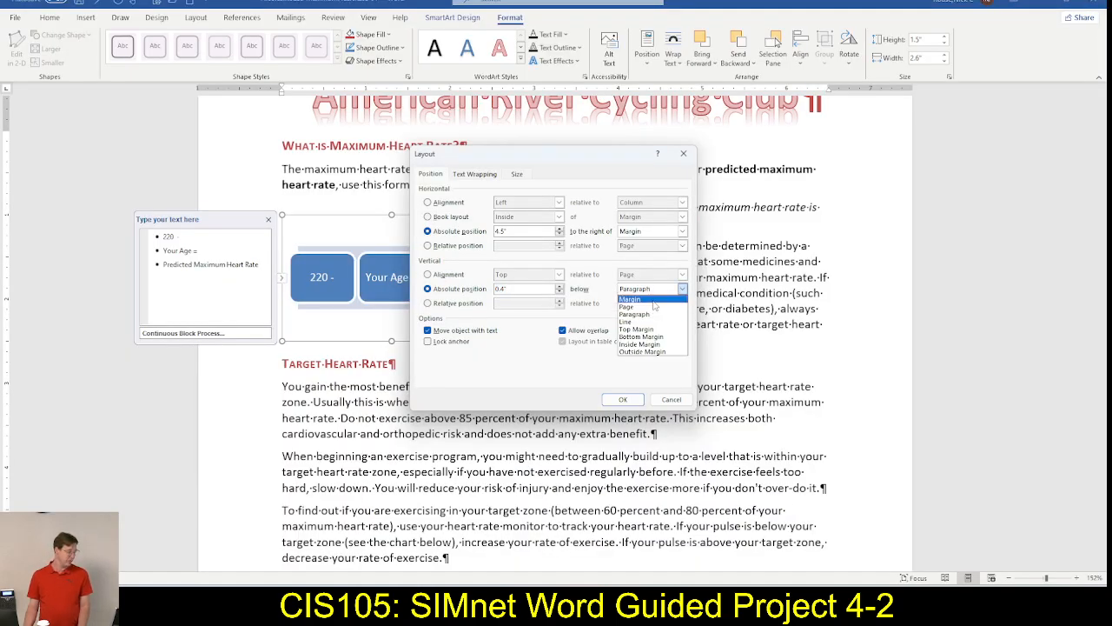
click(643, 298)
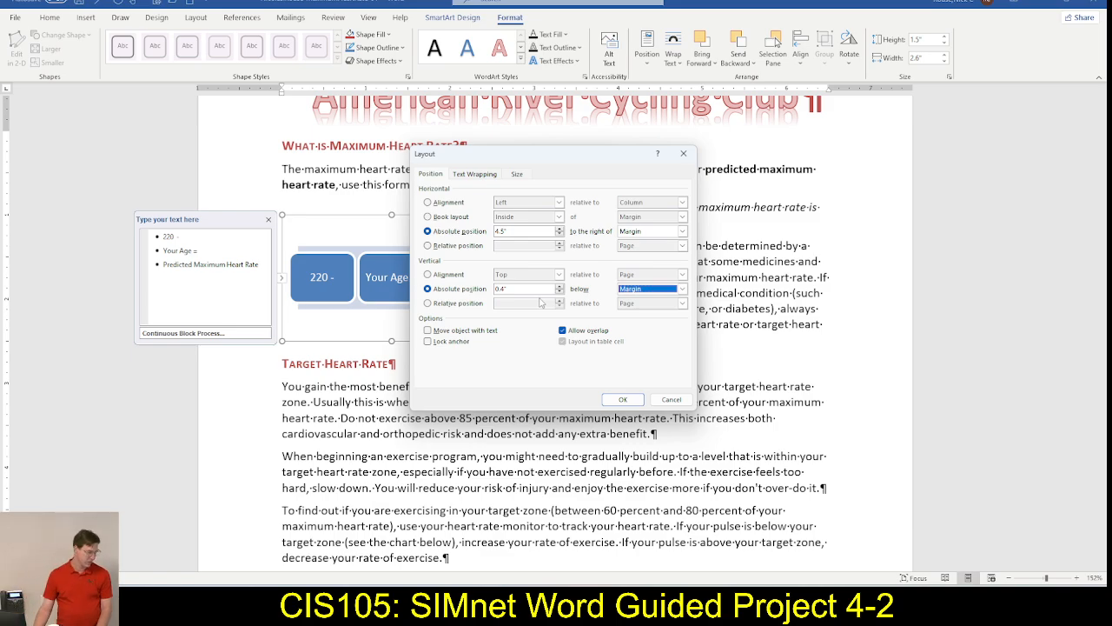
key(alt+Tab)
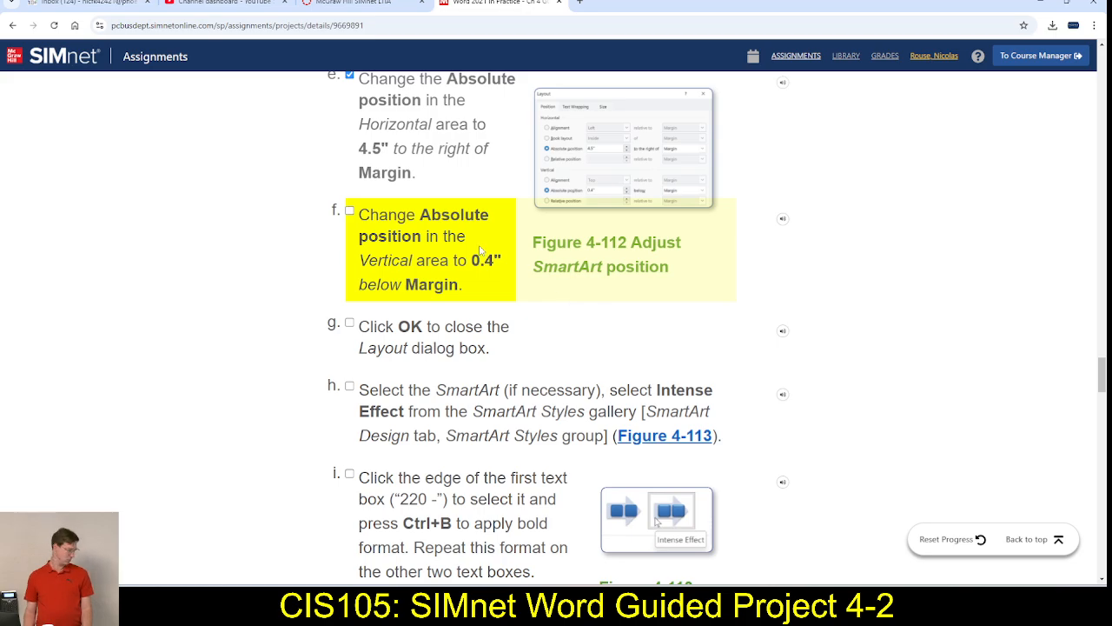
click(350, 212)
Switch to Word and apply the SmartArt layout settings, and mark step 7g as completed in the SIMnet instructions in Chrome.
key(alt+Tab)
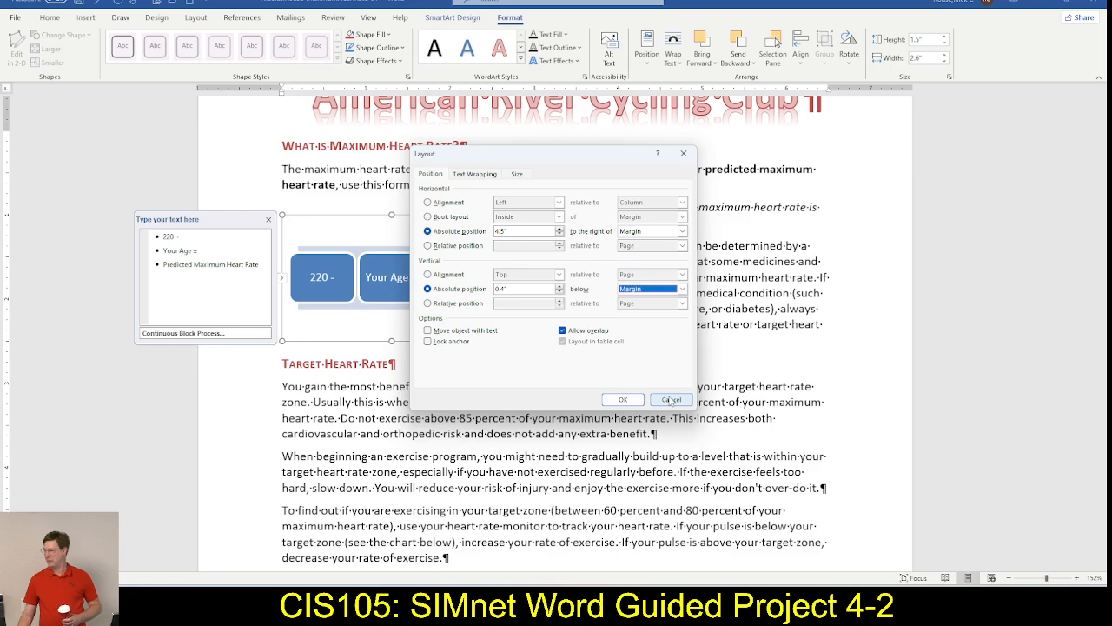
click(623, 400)
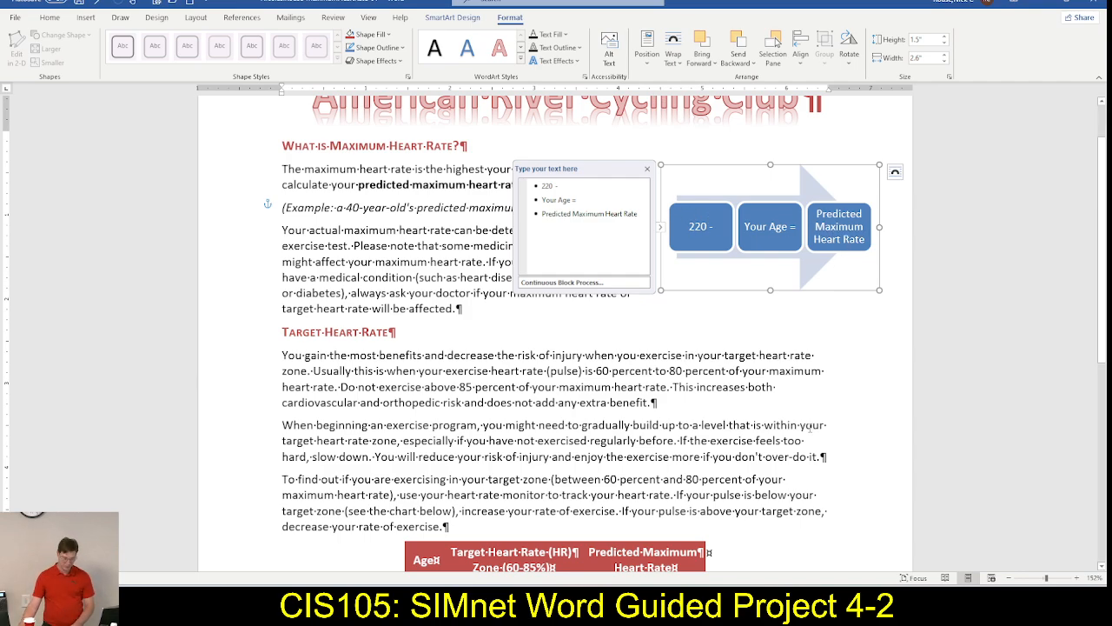
key(alt+Tab)
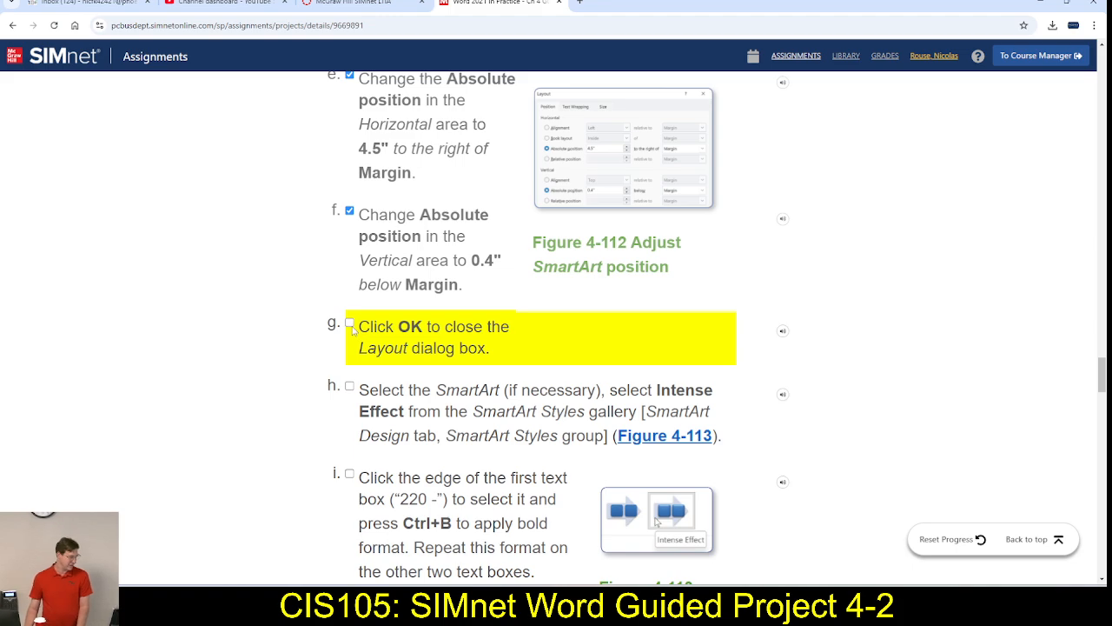
click(350, 322)
scroll(358, 333, down, 1)
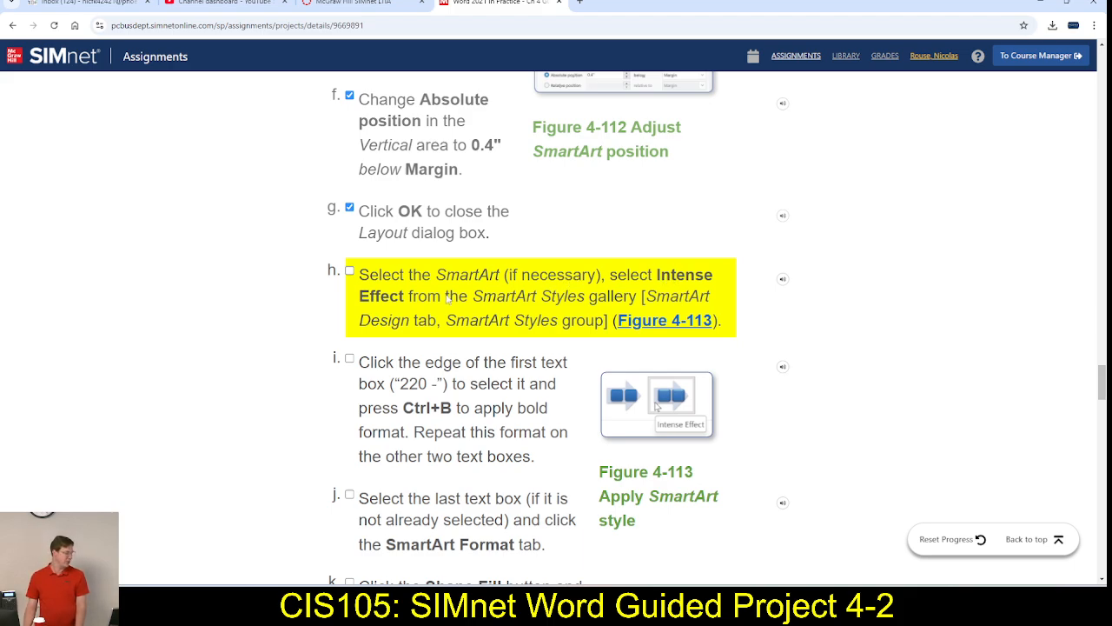
Switch to Word and apply the Intense Effect style to the SmartArt, and mark step 7h as completed in the SIMnet instructions in Chrome.
key(alt+Tab)
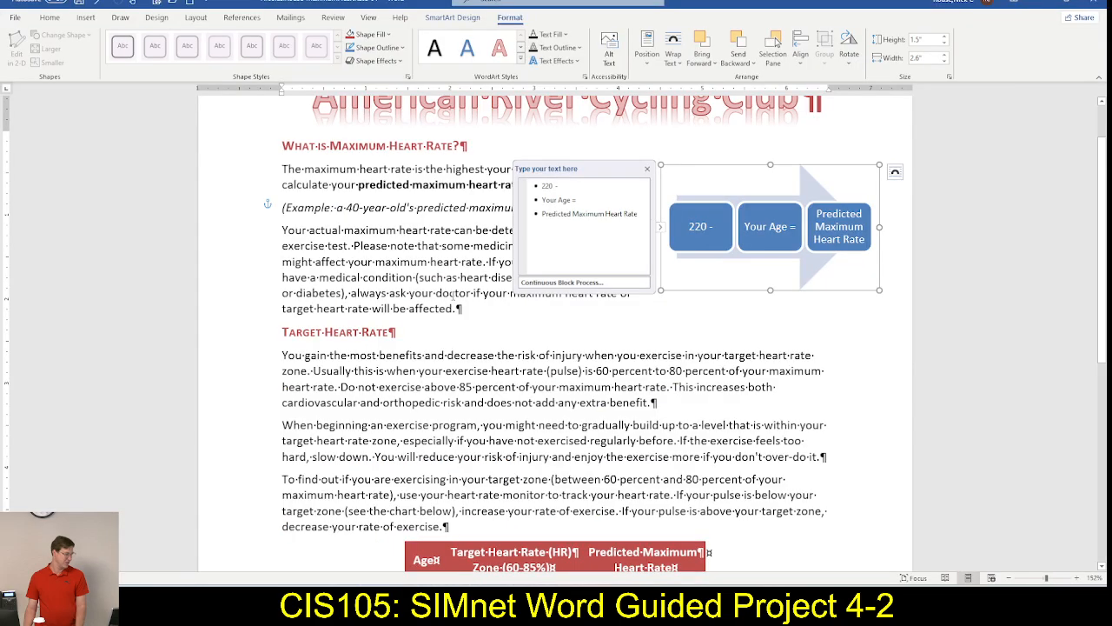
click(452, 17)
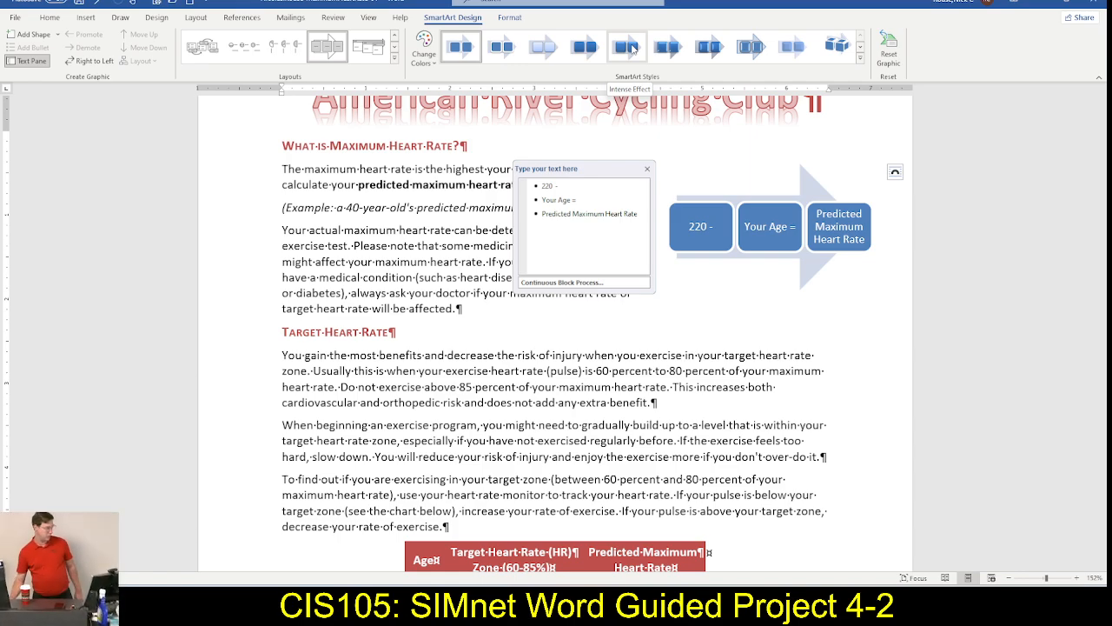
click(627, 47)
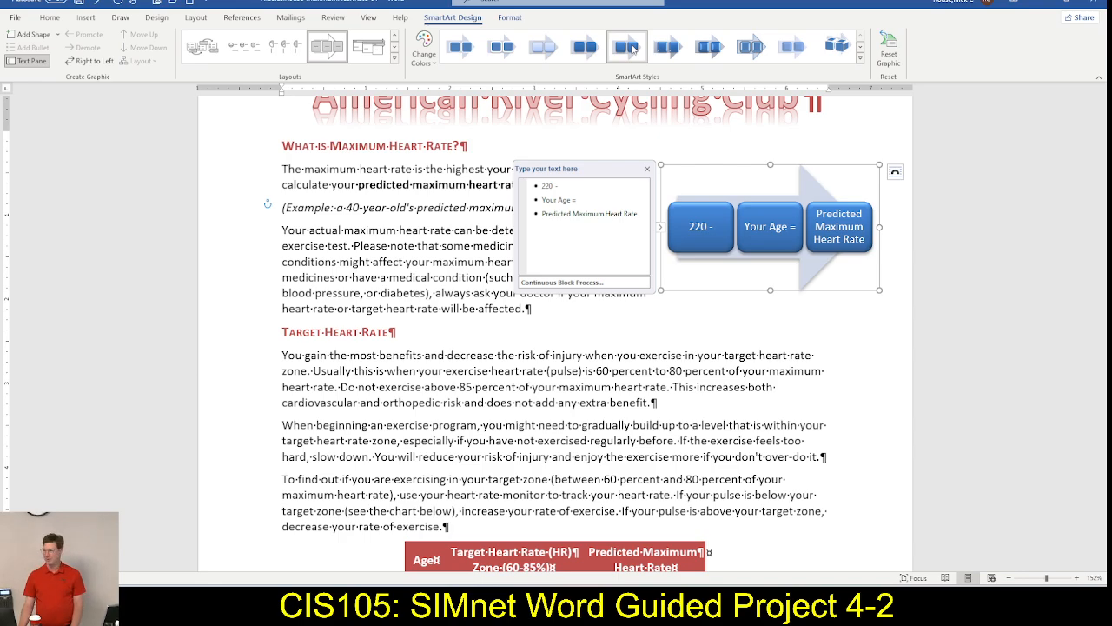
key(alt+Tab)
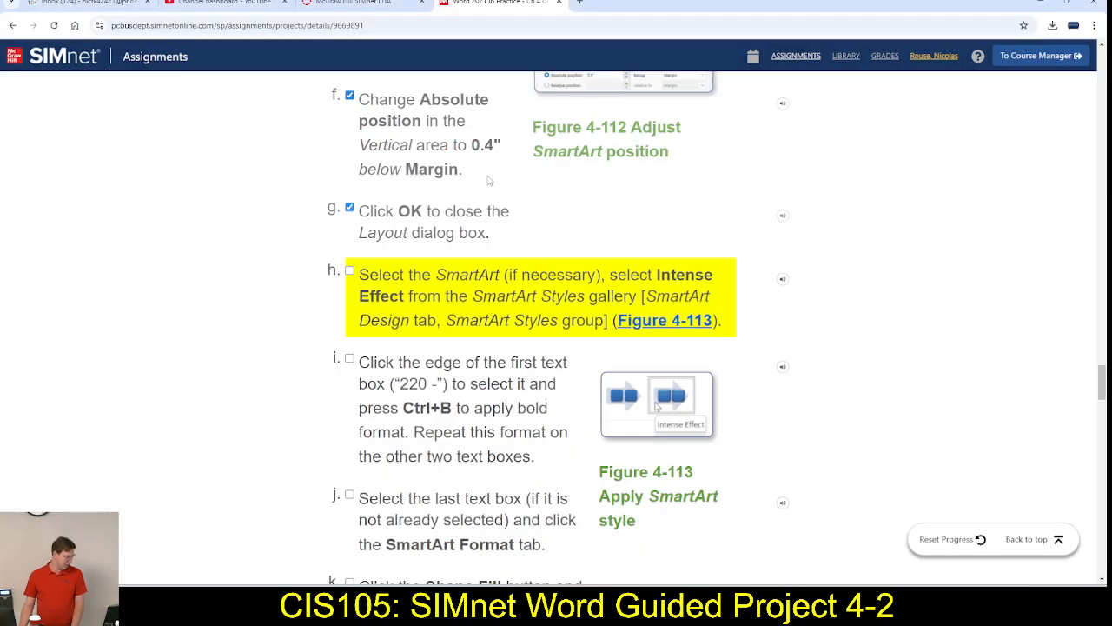
click(351, 273)
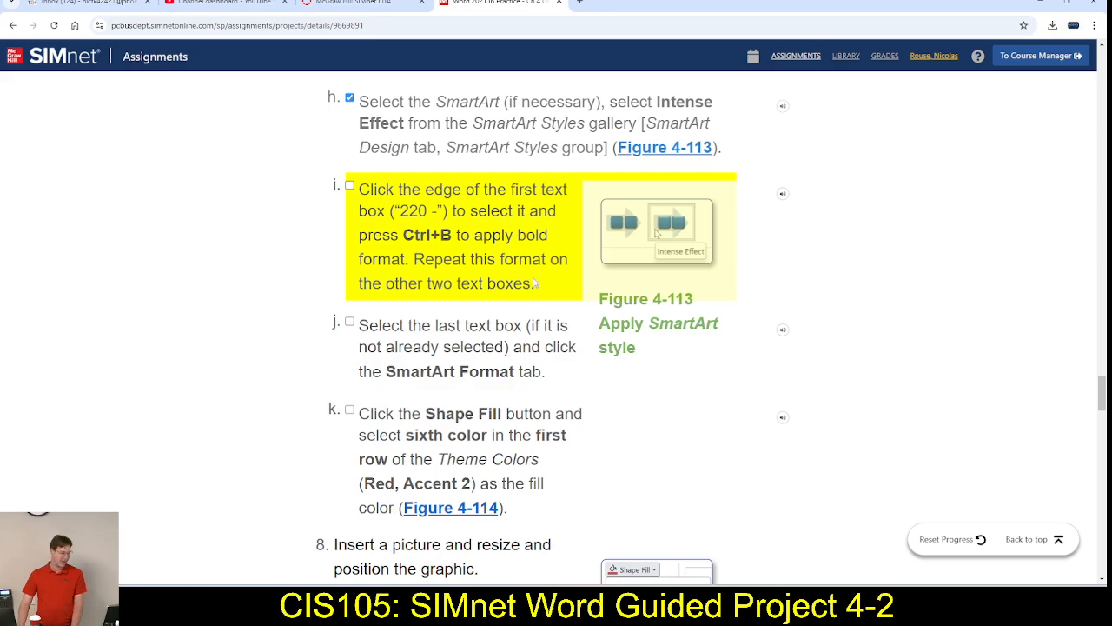
Switch to Word and bold the text in all three SmartArt text boxes, and mark step 7i as completed in Chrome.
key(alt+Tab)
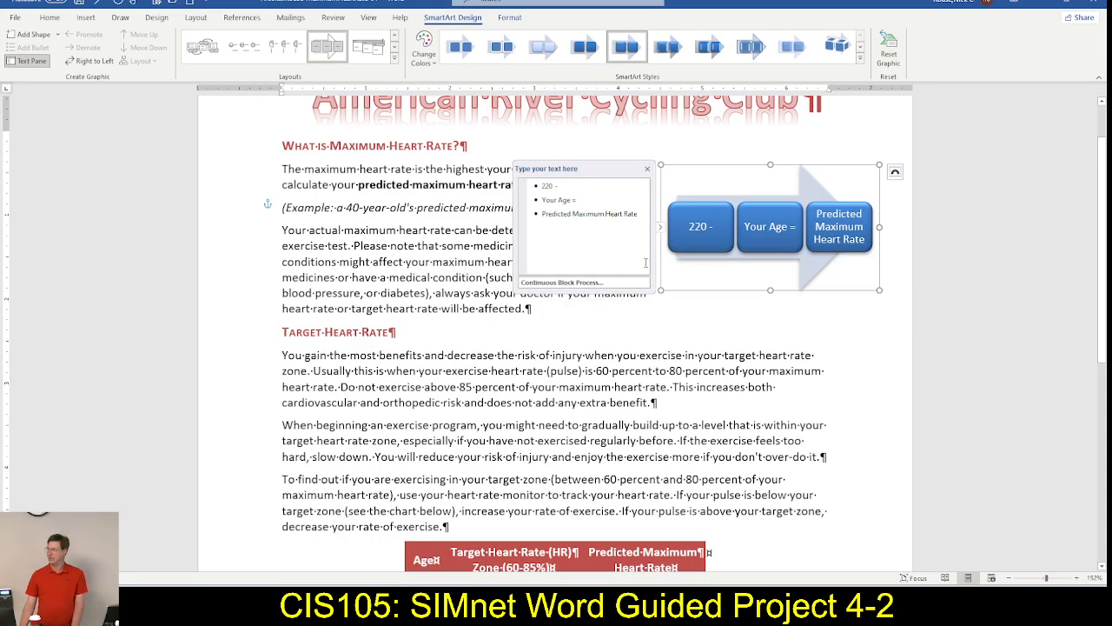
click(698, 204)
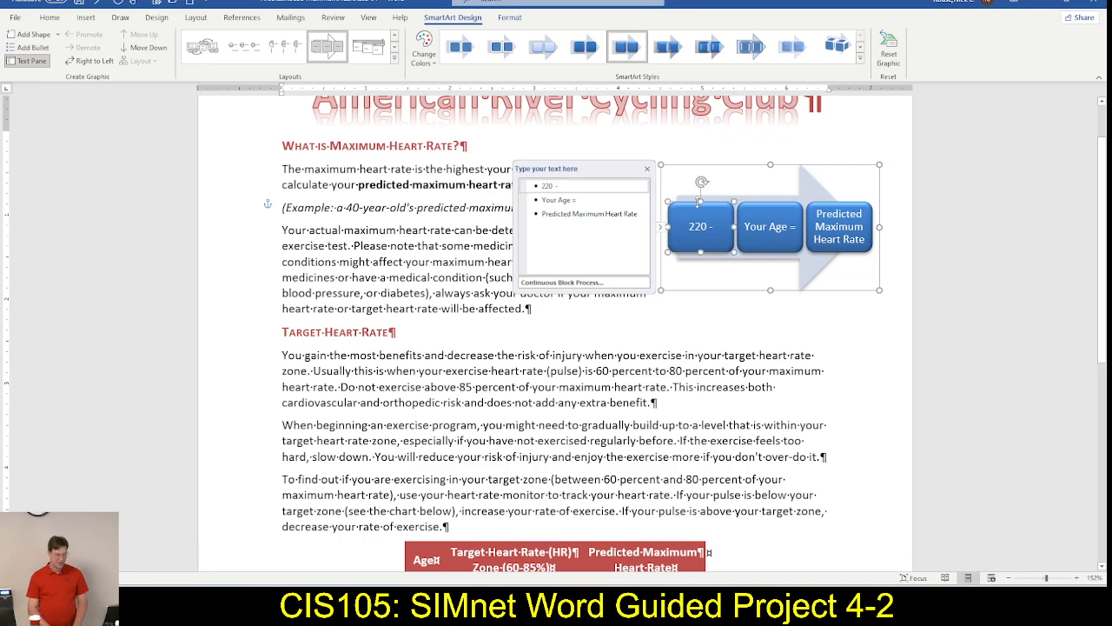
key(ctrl+b)
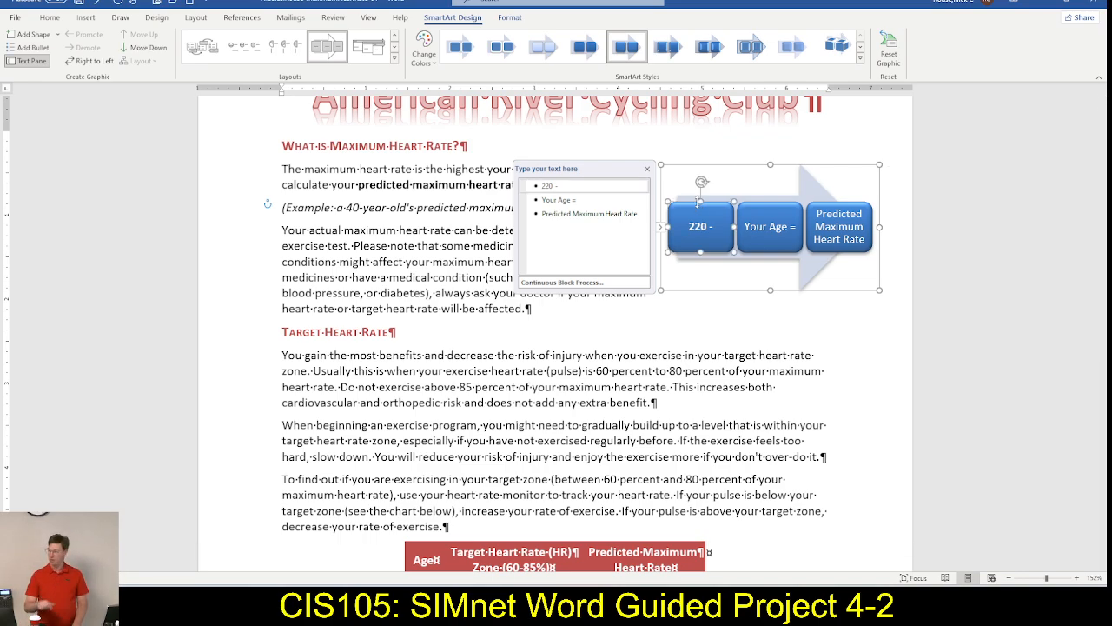
click(756, 205)
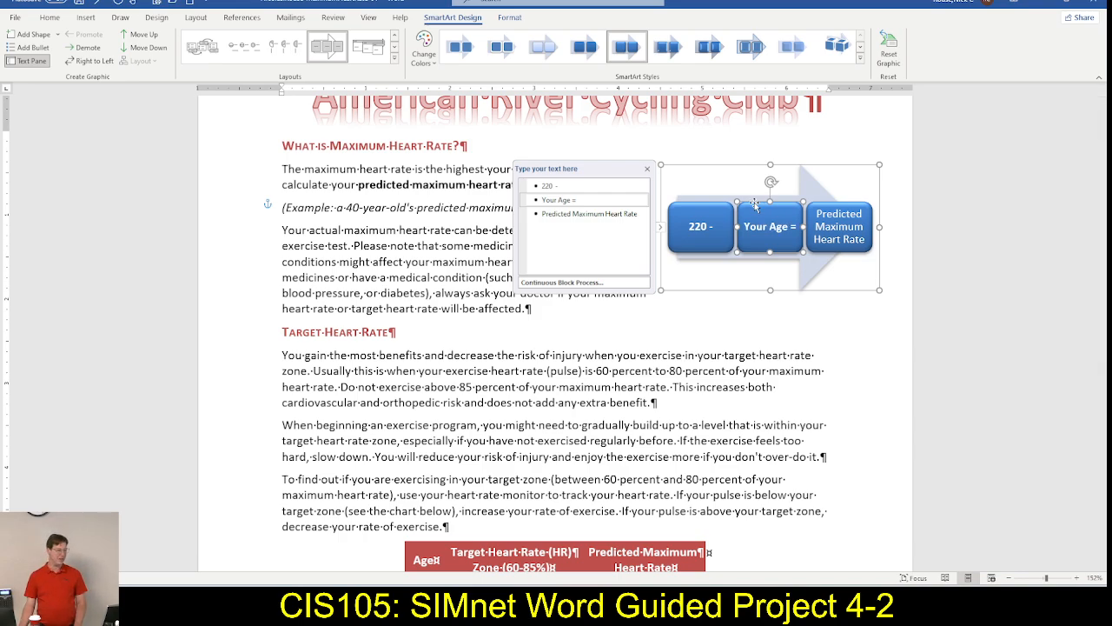
click(826, 205)
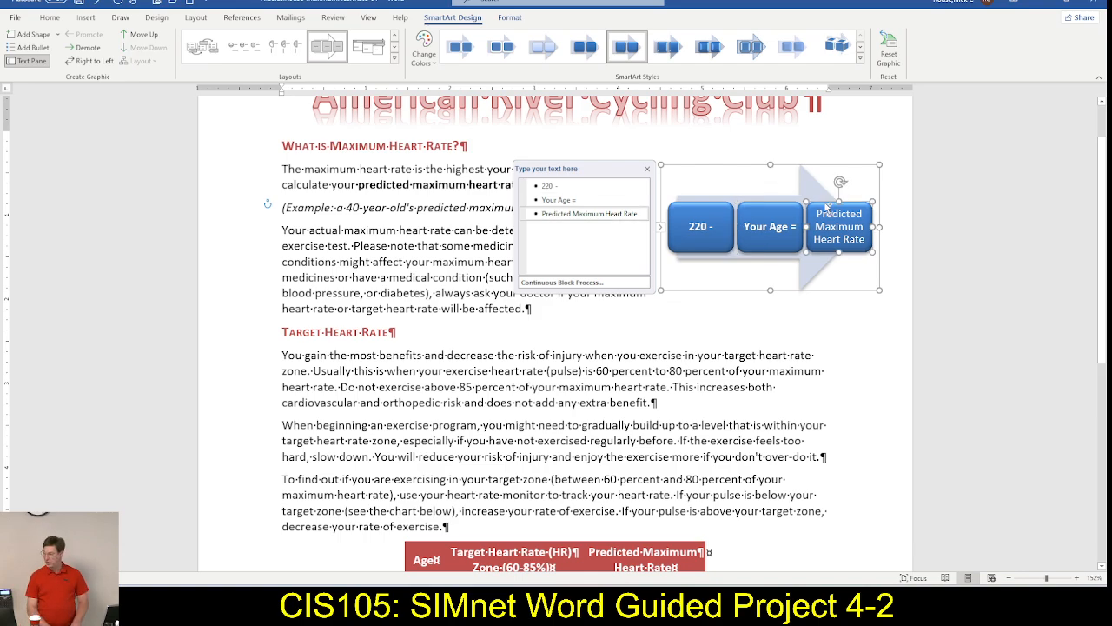
key(ctrl+b)
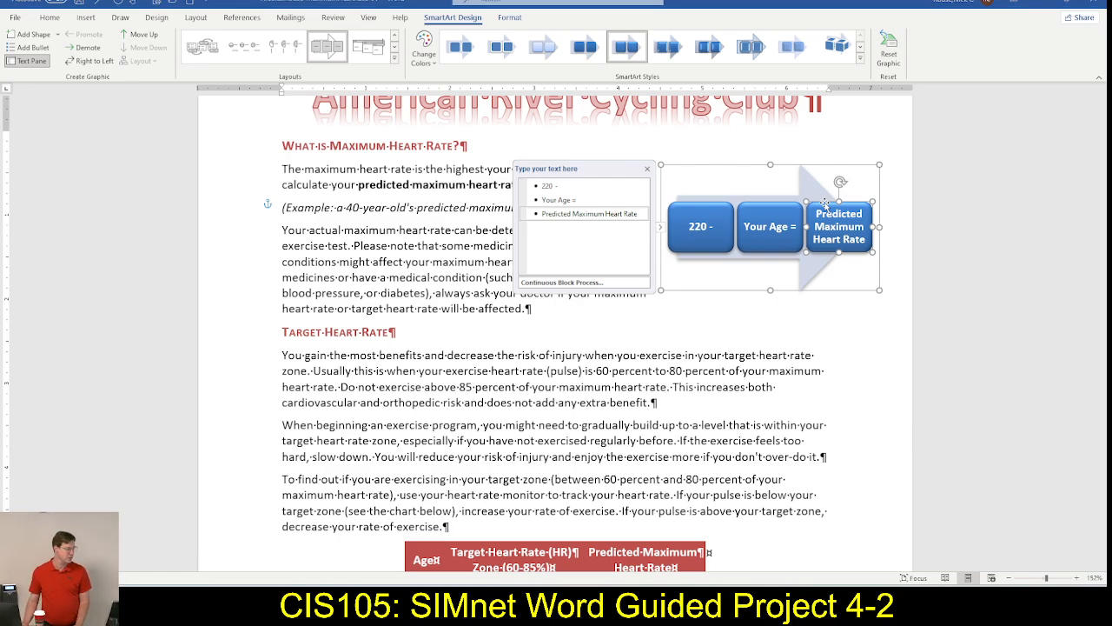
key(alt+Tab)
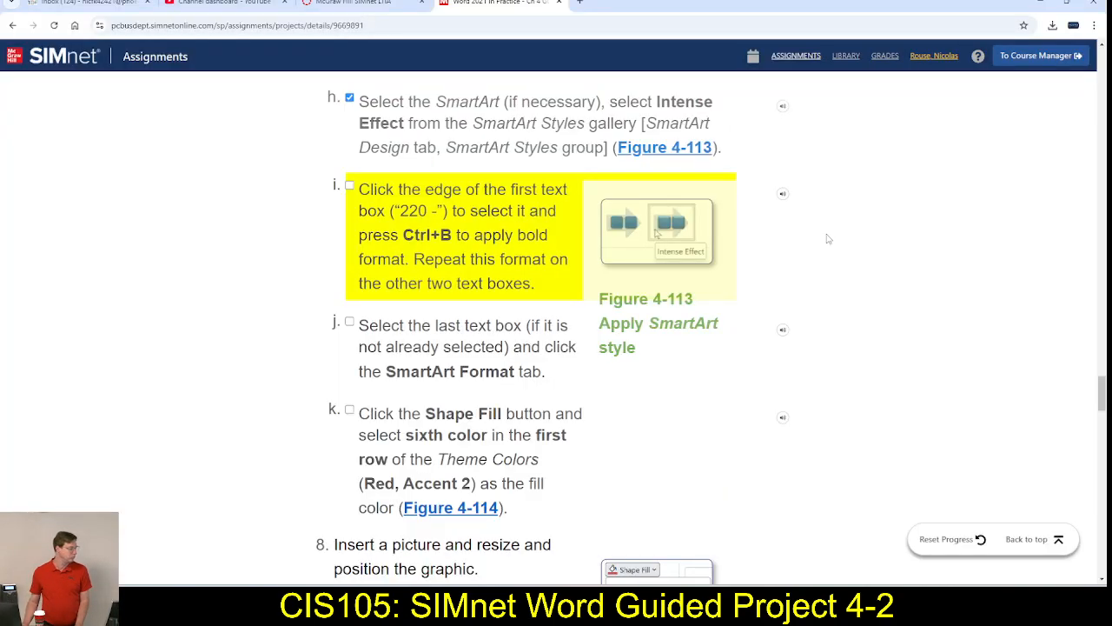
click(349, 184)
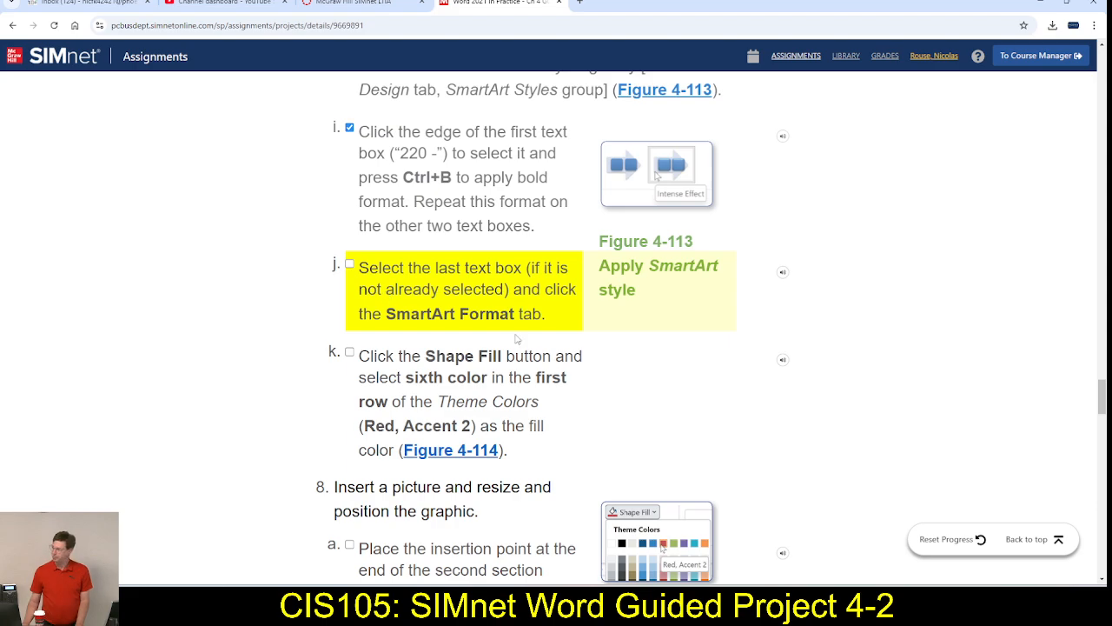
Switch to Word, show the SmartArt Format options for the last text box, and mark step 7j as completed in Chrome.
scroll(384, 287, down, 1)
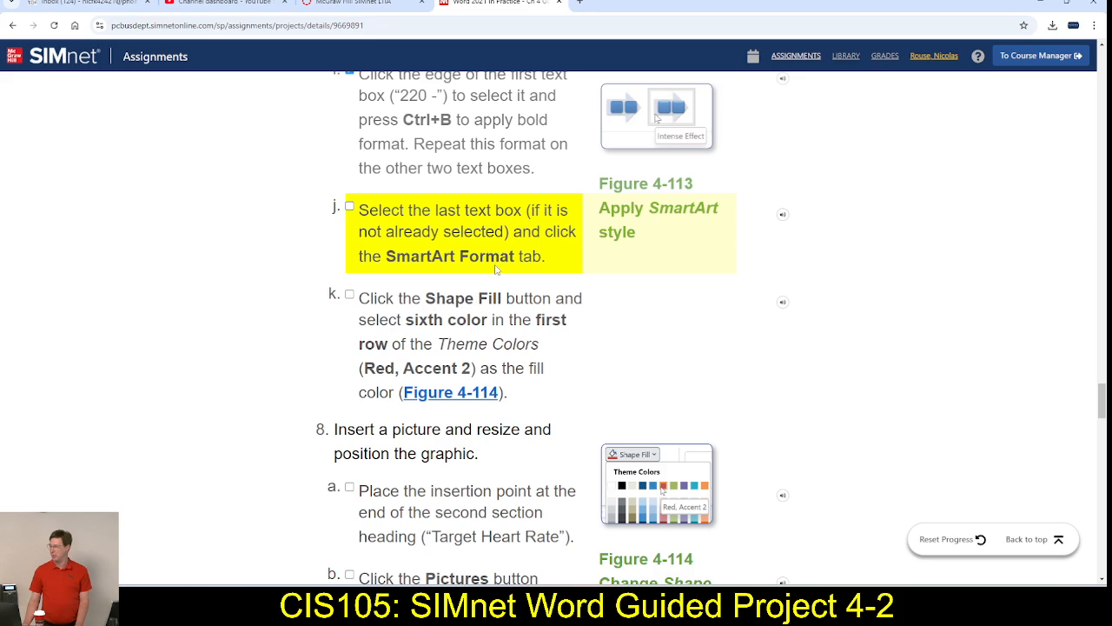
key(alt+Tab)
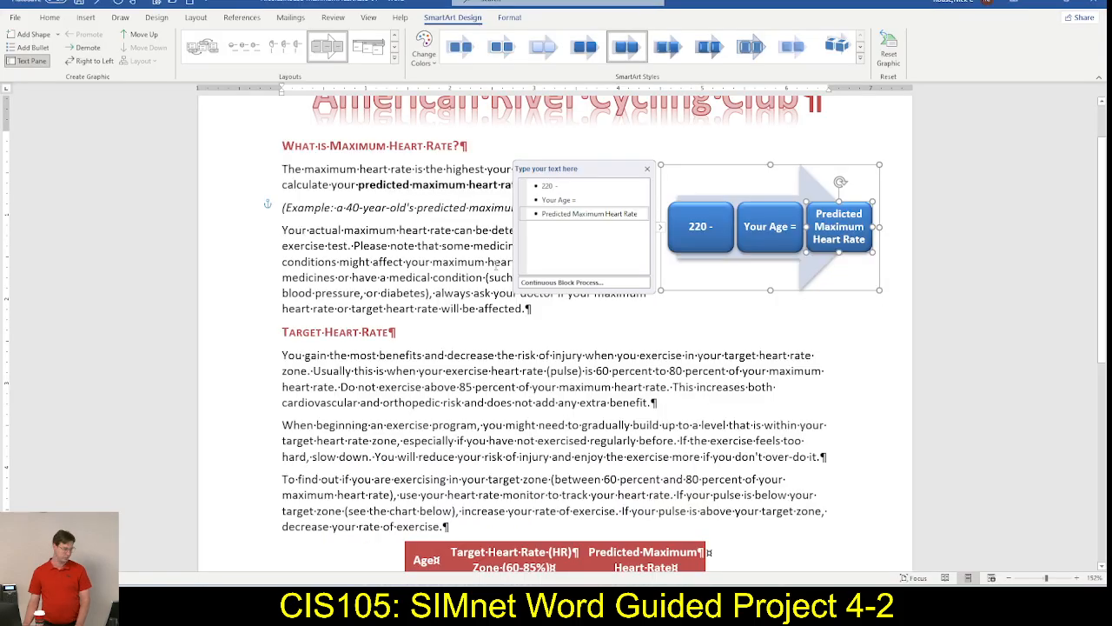
click(509, 18)
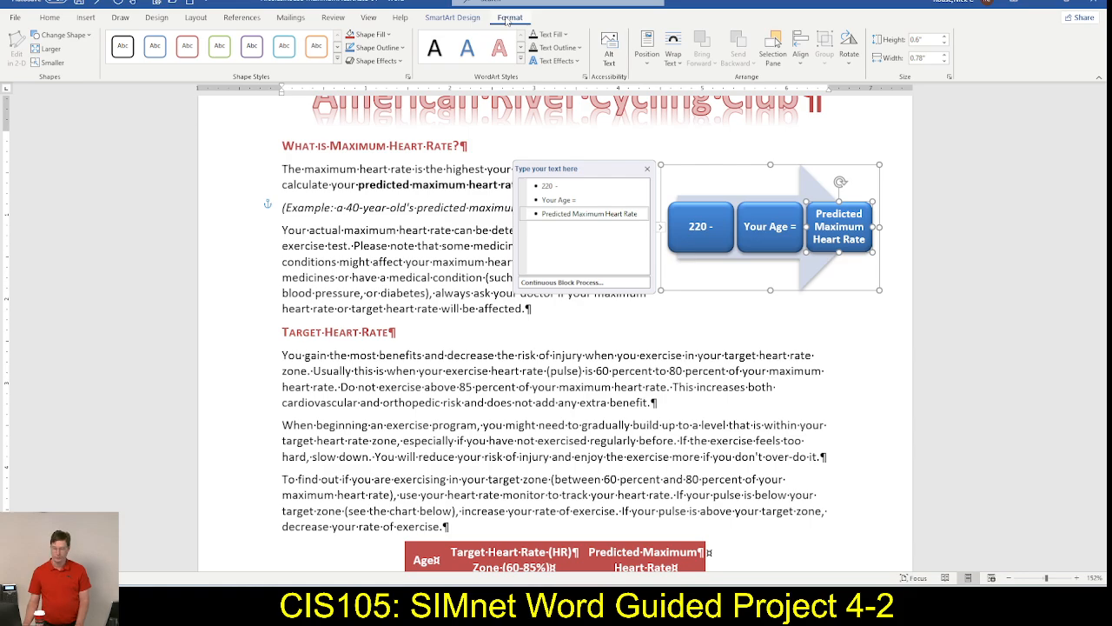
key(alt+Tab)
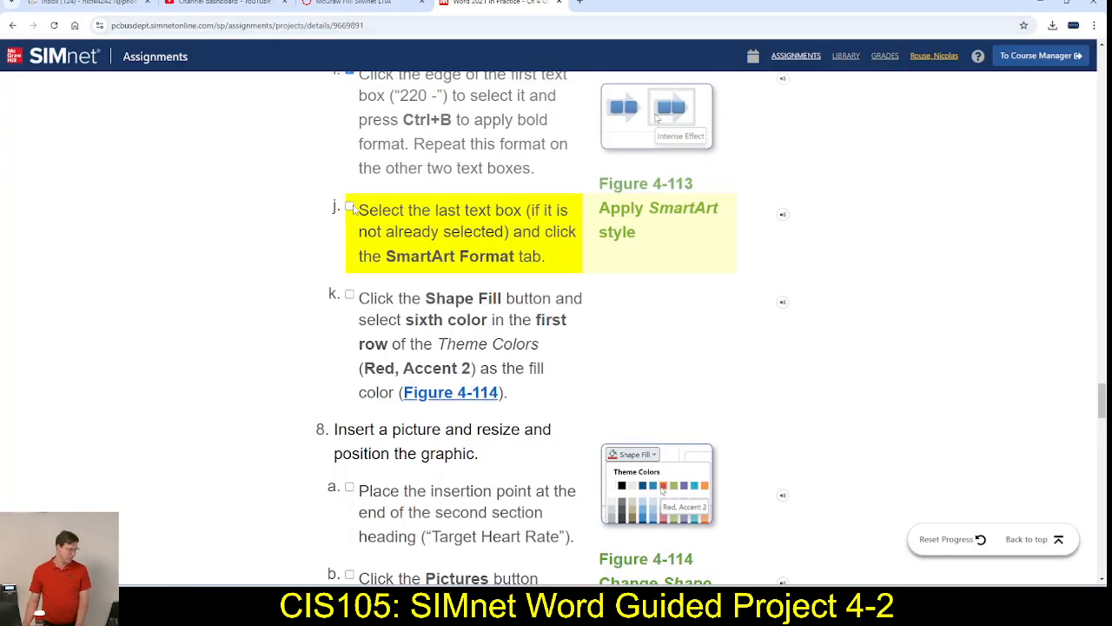
click(351, 208)
Read step 7k in Chrome, then switch to Word and open the shape fill colors for the SmartArt's last text box.
key(alt+Tab)
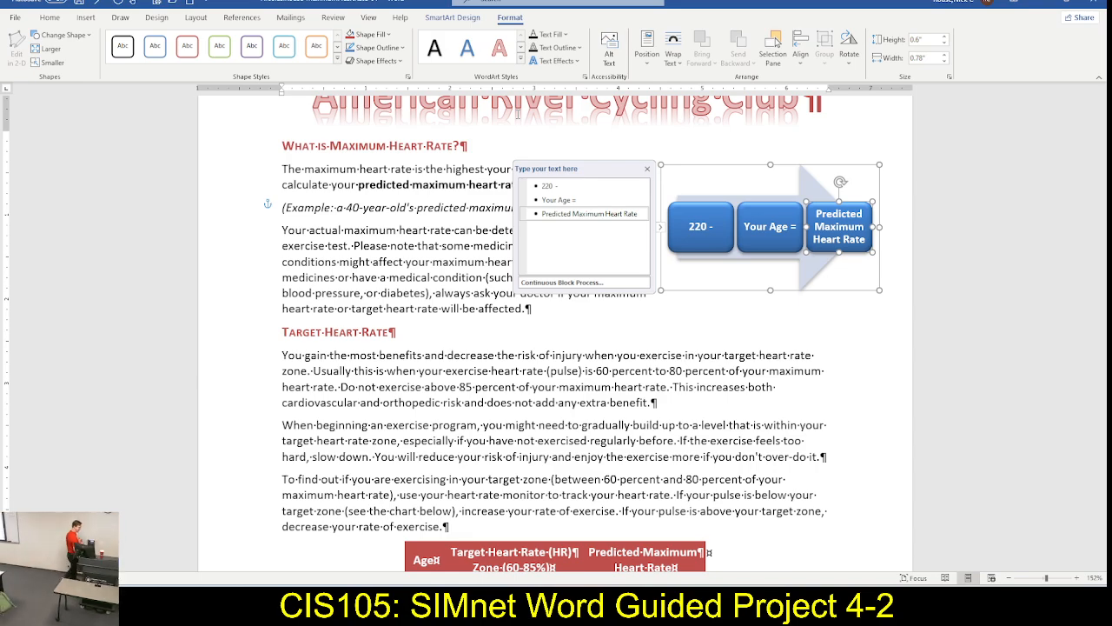
key(alt+Tab)
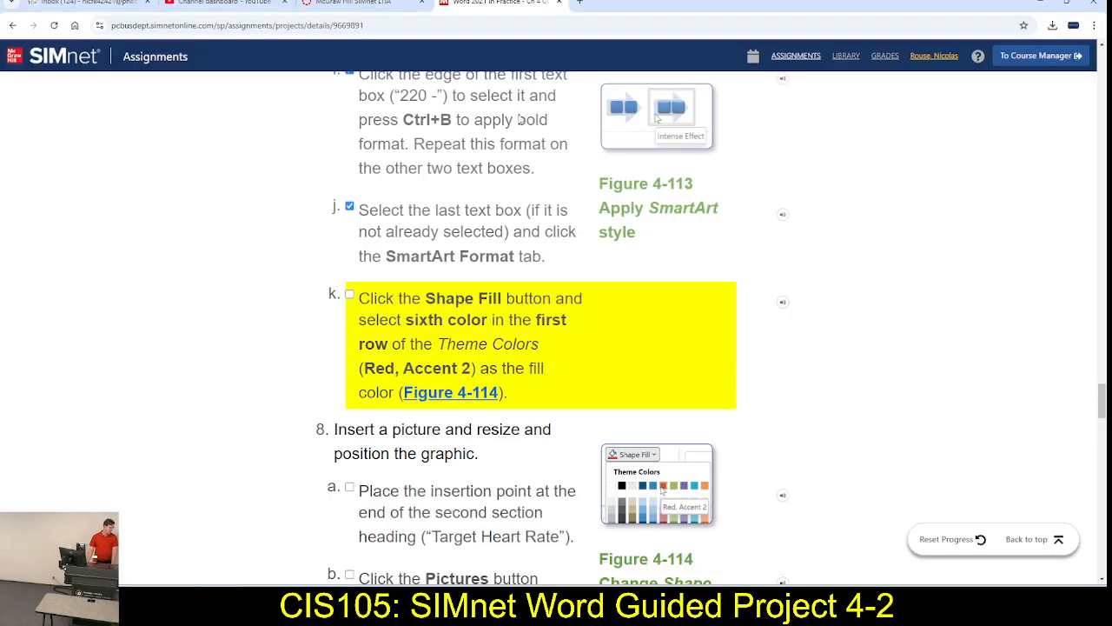
scroll(469, 217, down, 1)
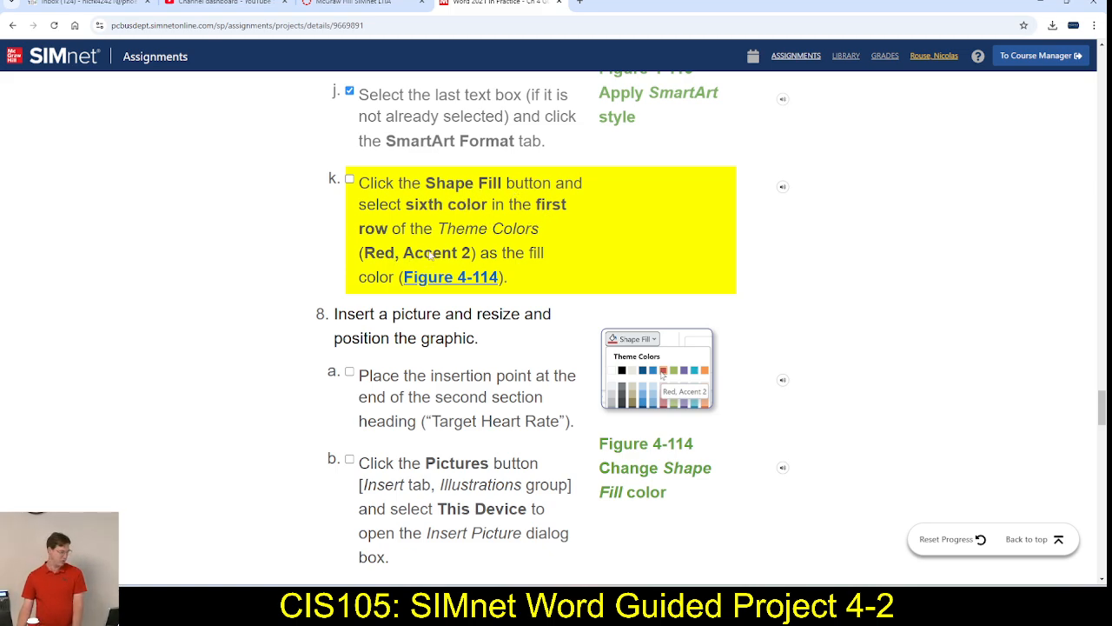
key(alt+Tab)
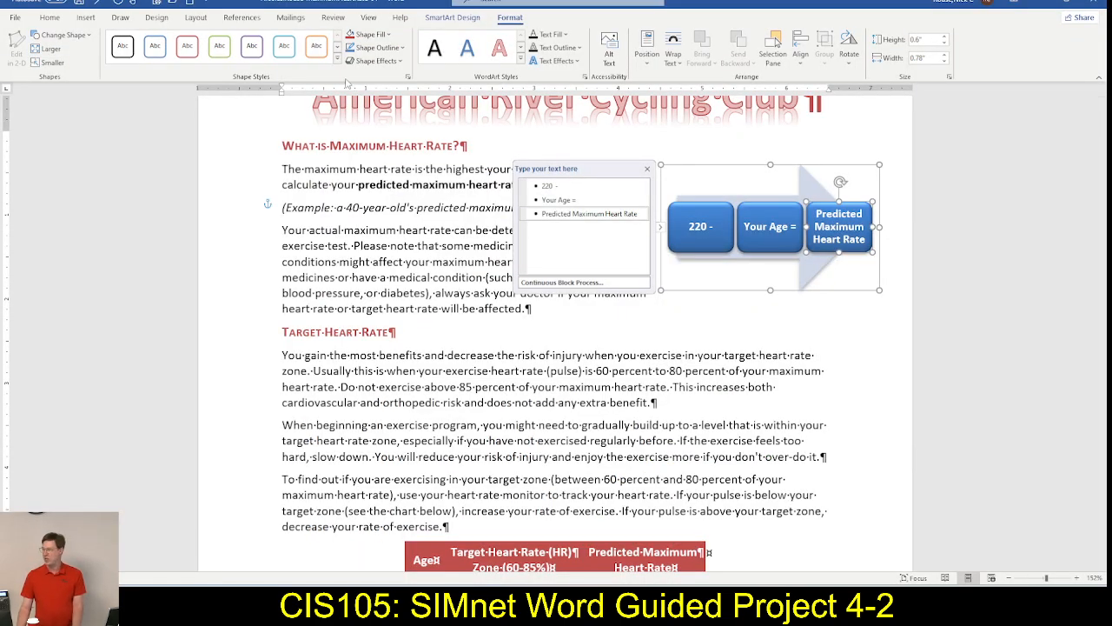
click(386, 36)
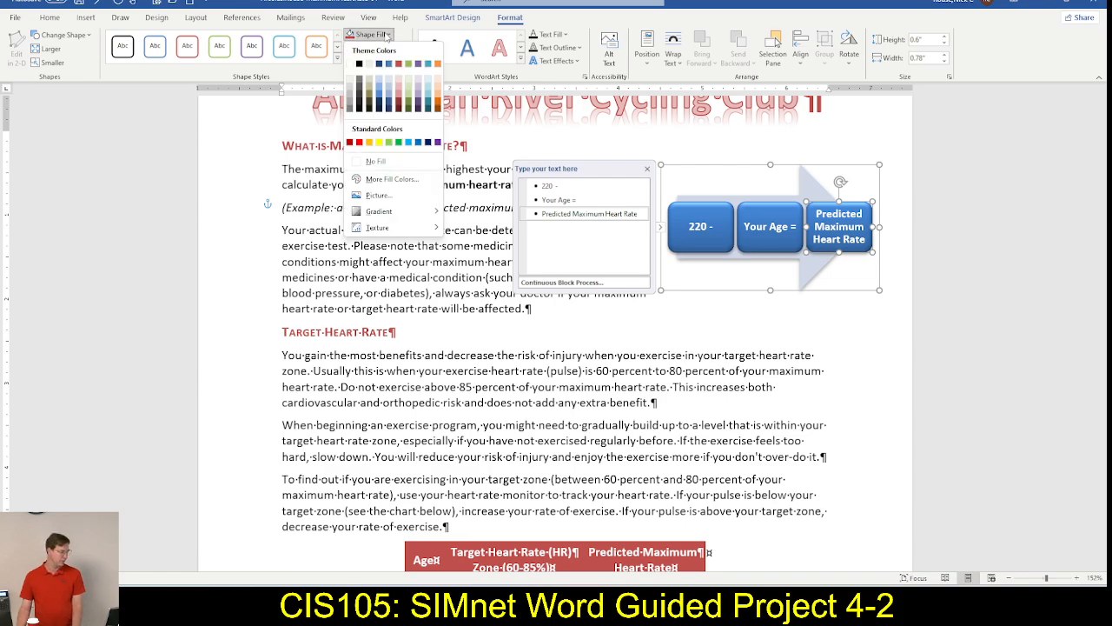
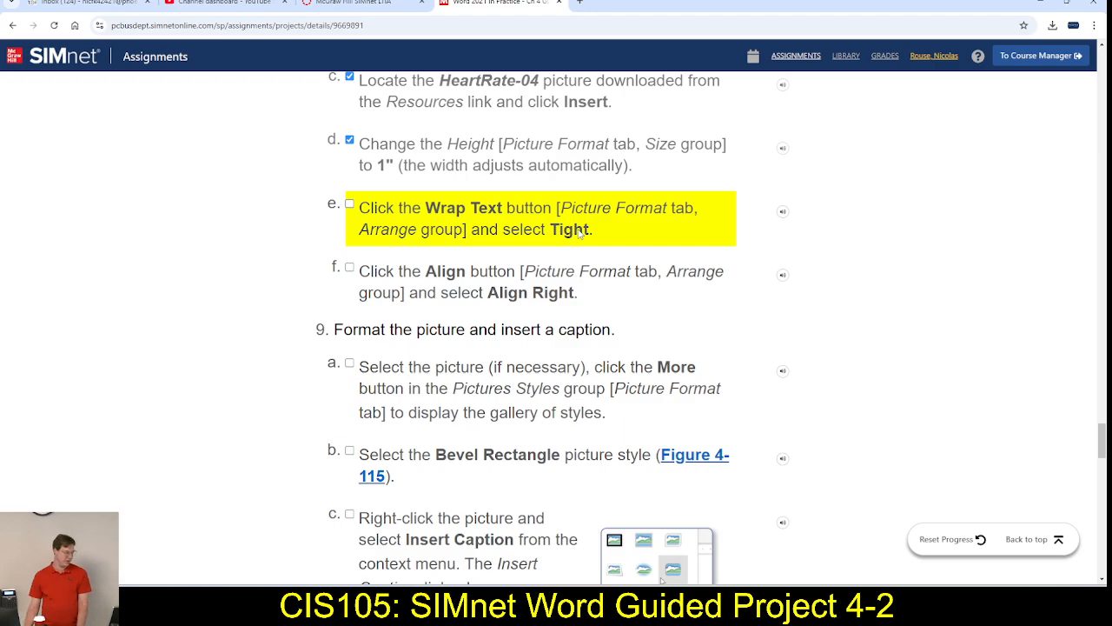
Switch to Word, set the heart picture's text wrapping to Tight, and return to Chrome to mark step 8e as completed.
key(alt+Tab)
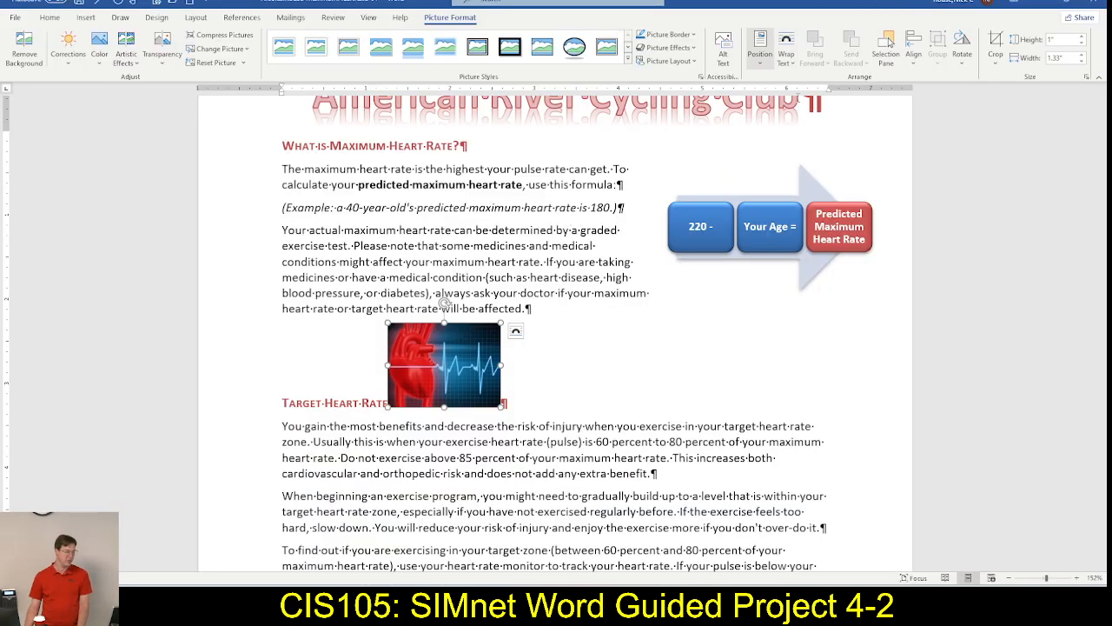
click(786, 56)
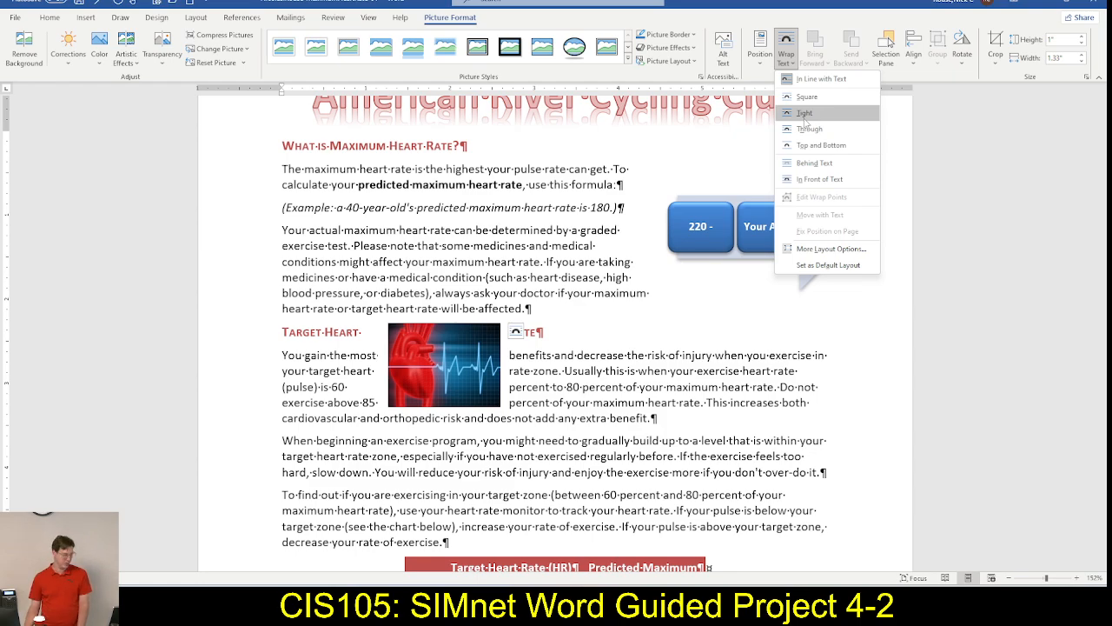
click(806, 122)
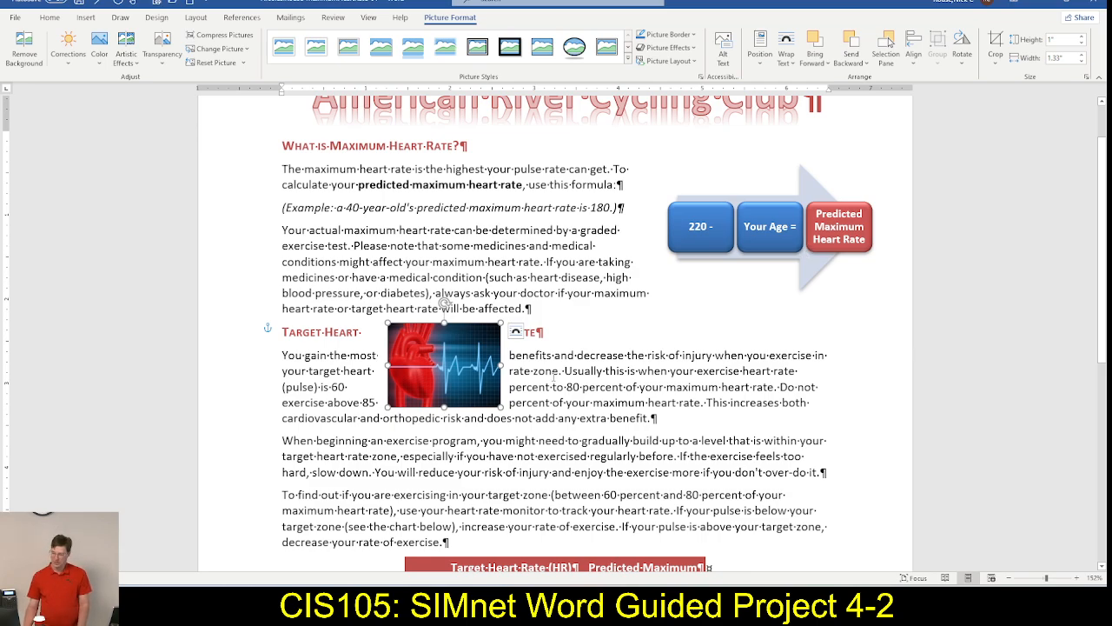
key(alt+Tab)
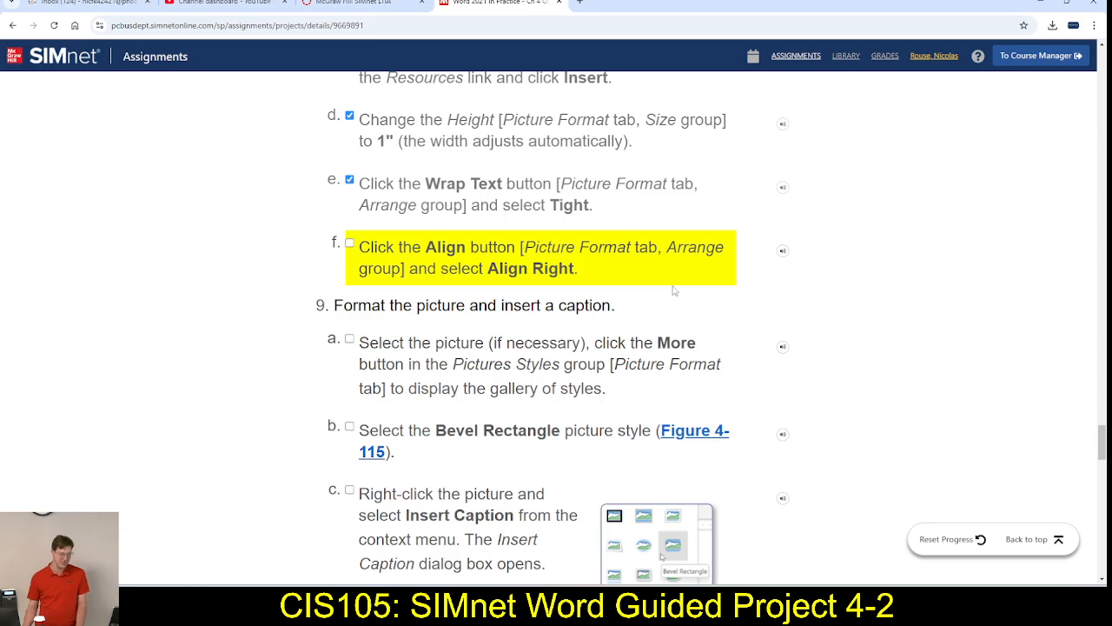
Switch to Word and align the heart picture right, and mark step 8f as completed in the SIMnet instructions in Chrome.
key(alt+Tab)
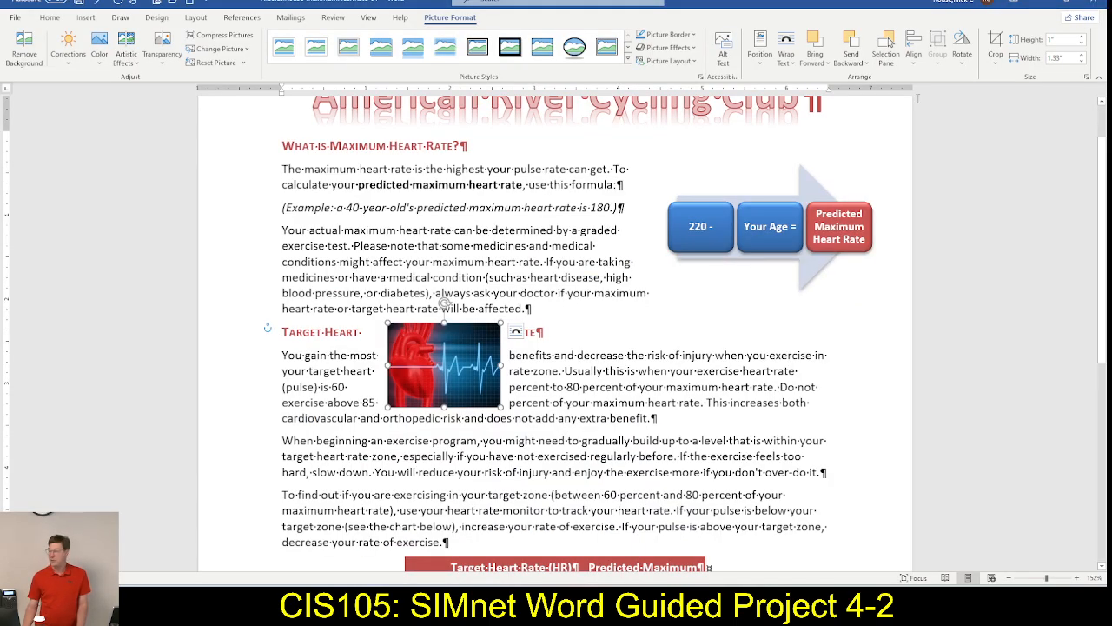
click(913, 54)
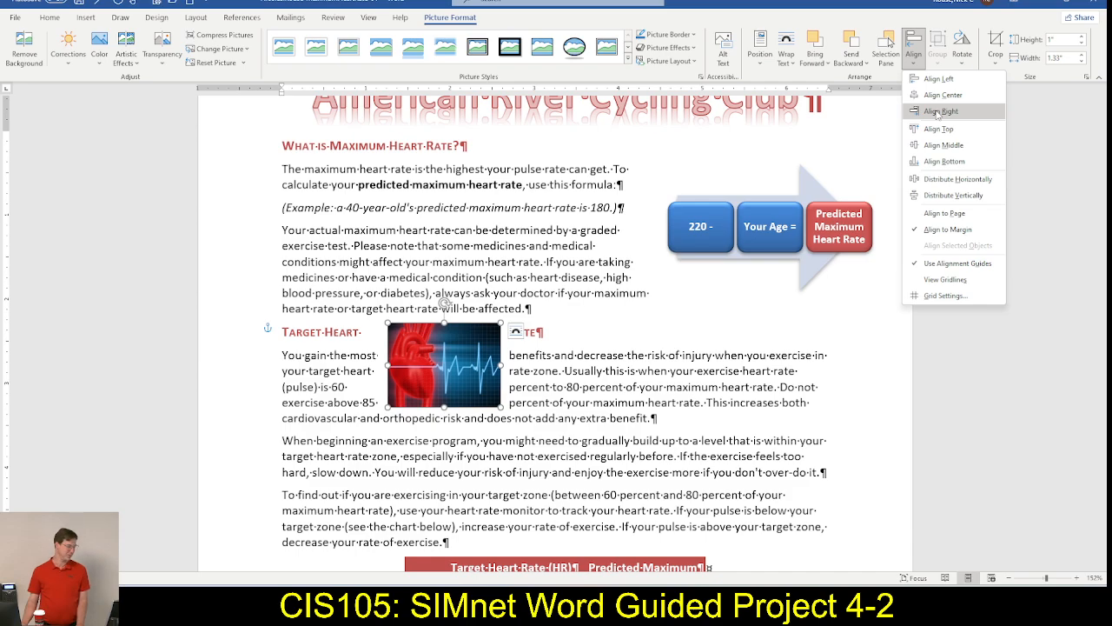
click(939, 111)
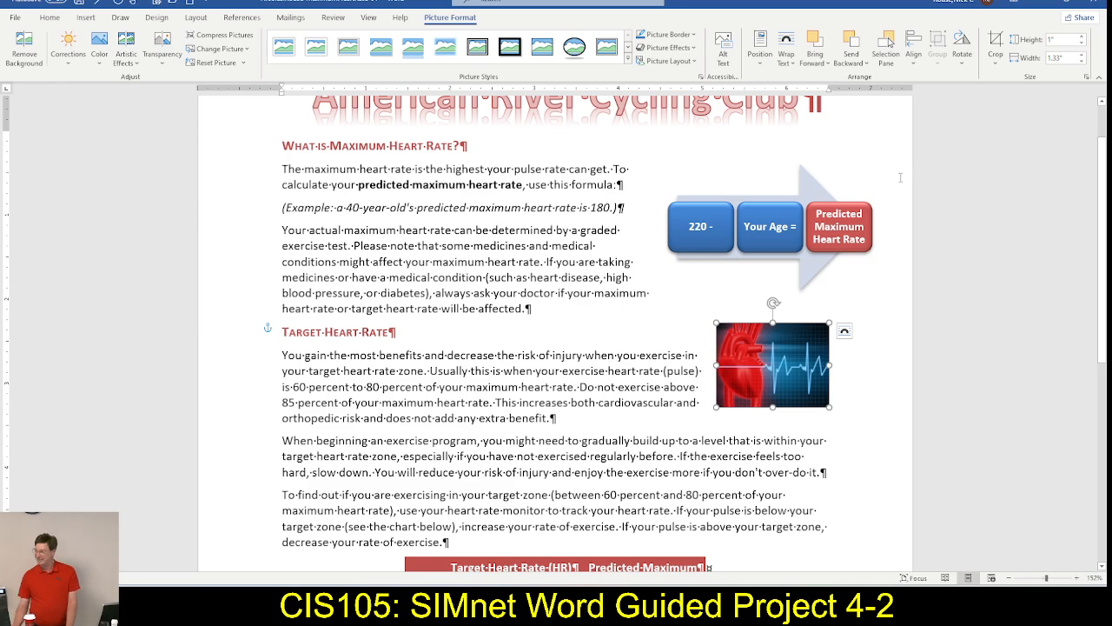
key(alt+Tab)
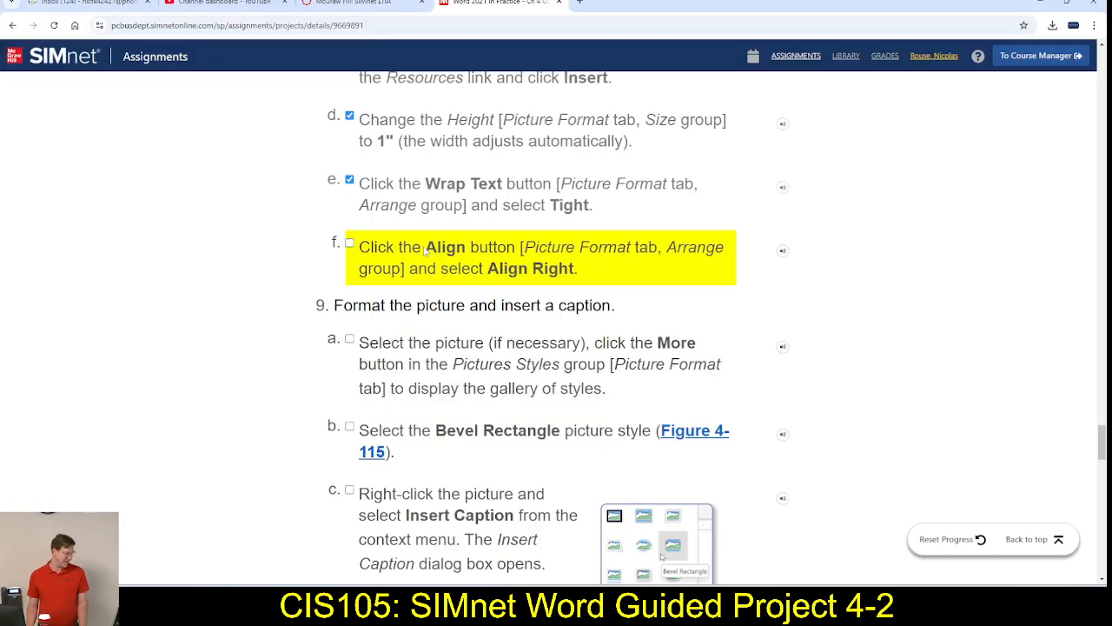
click(350, 244)
Switch to Word and apply the Bevel Rectangle style to the heart picture, and mark steps 9a and 9b as completed in Chrome.
scroll(524, 313, down, 3)
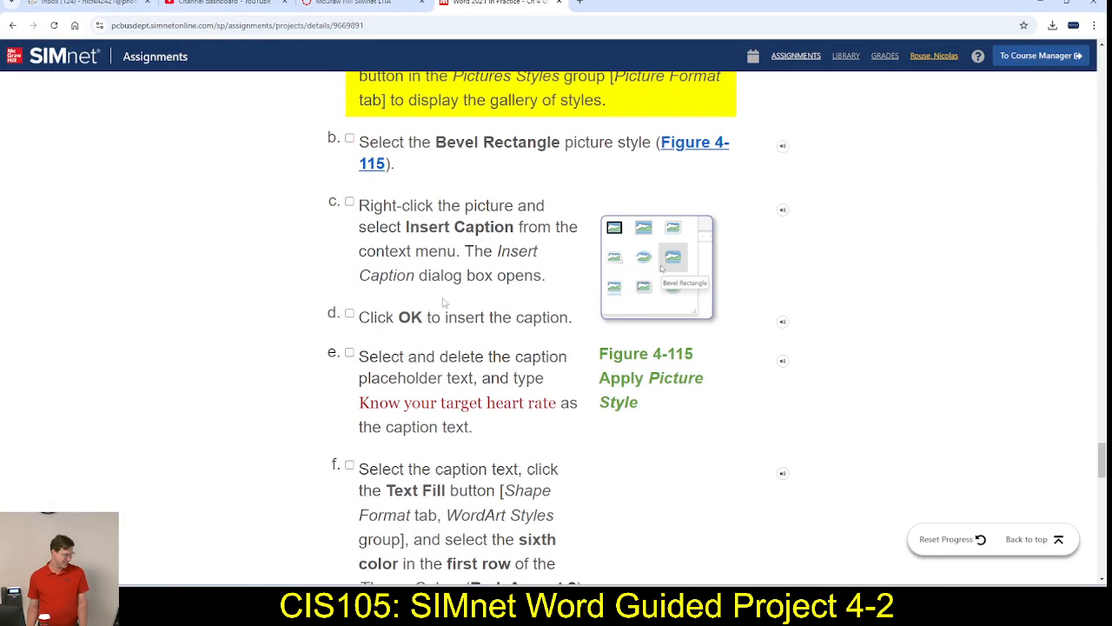
scroll(524, 313, down, 15)
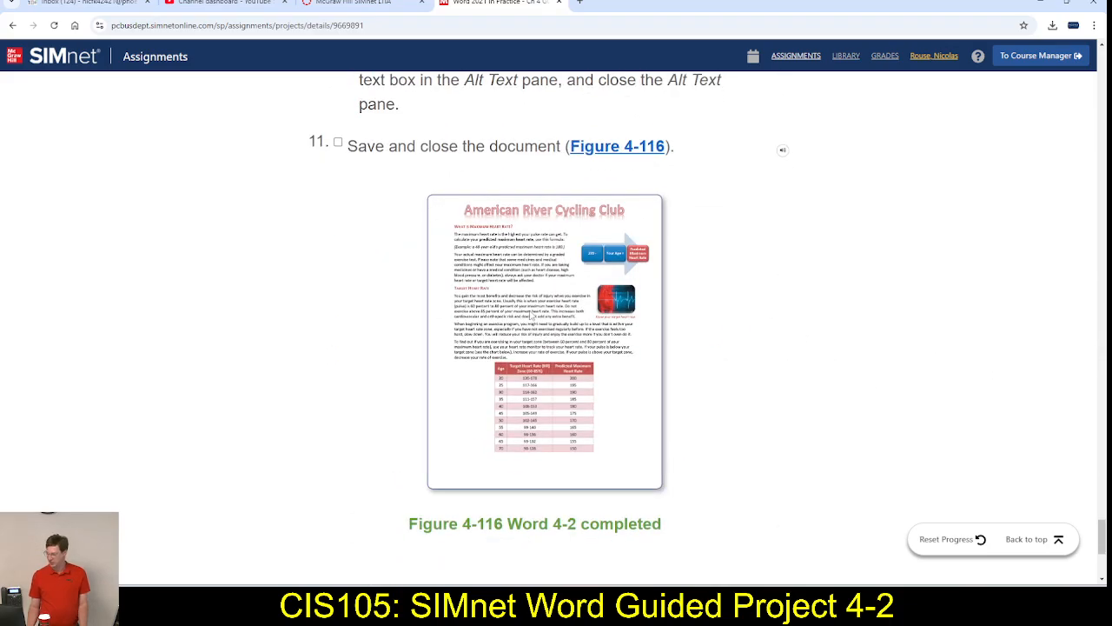
scroll(396, 252, up, 3)
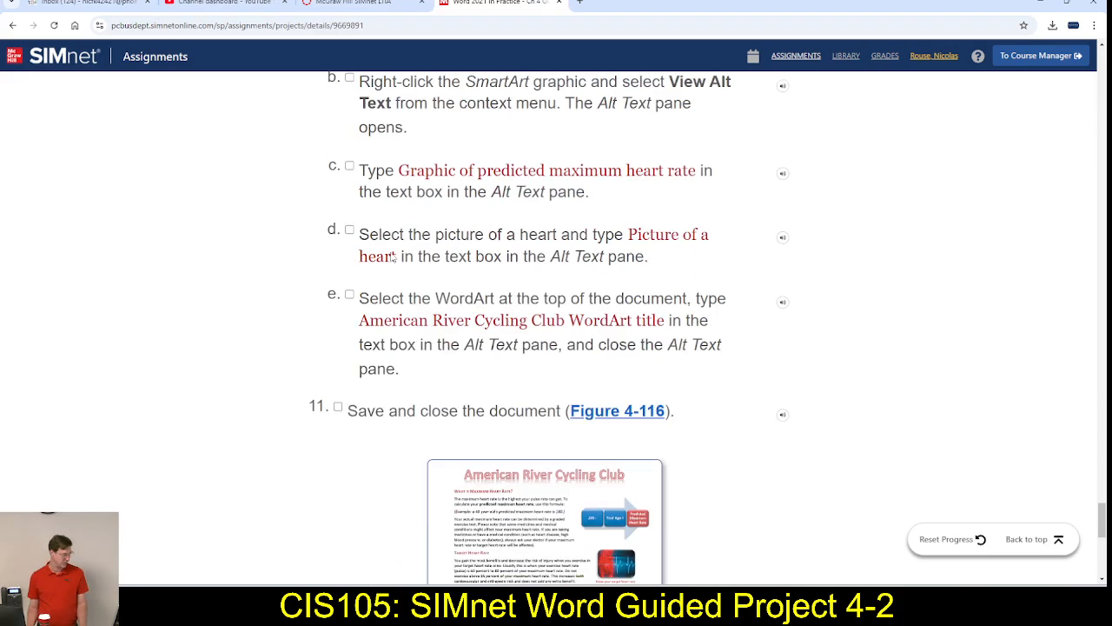
scroll(393, 257, up, 12)
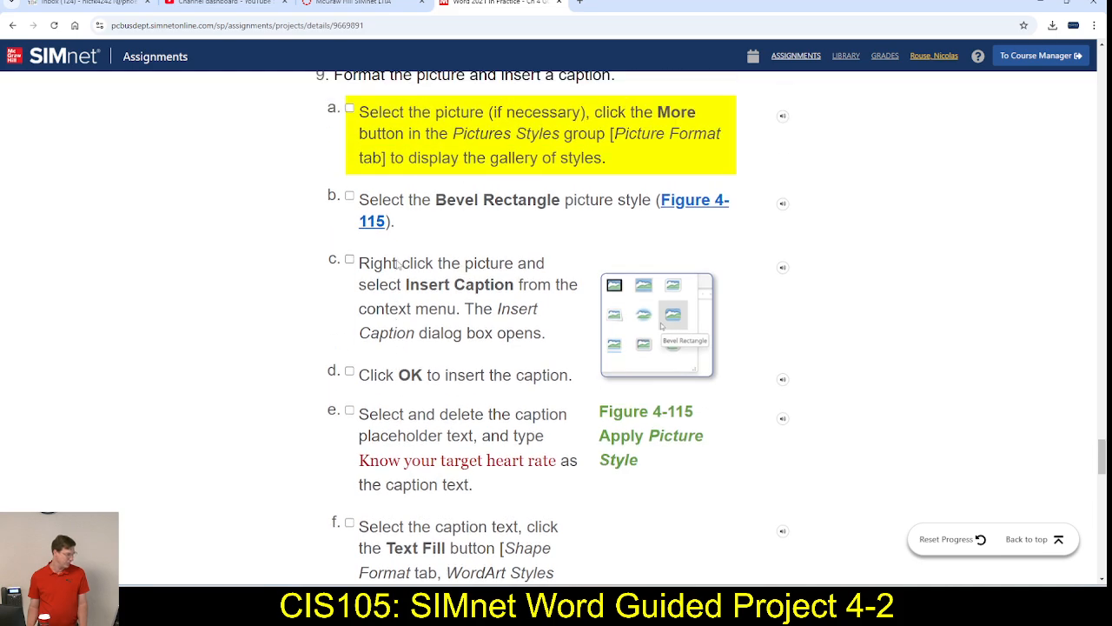
scroll(397, 265, up, 1)
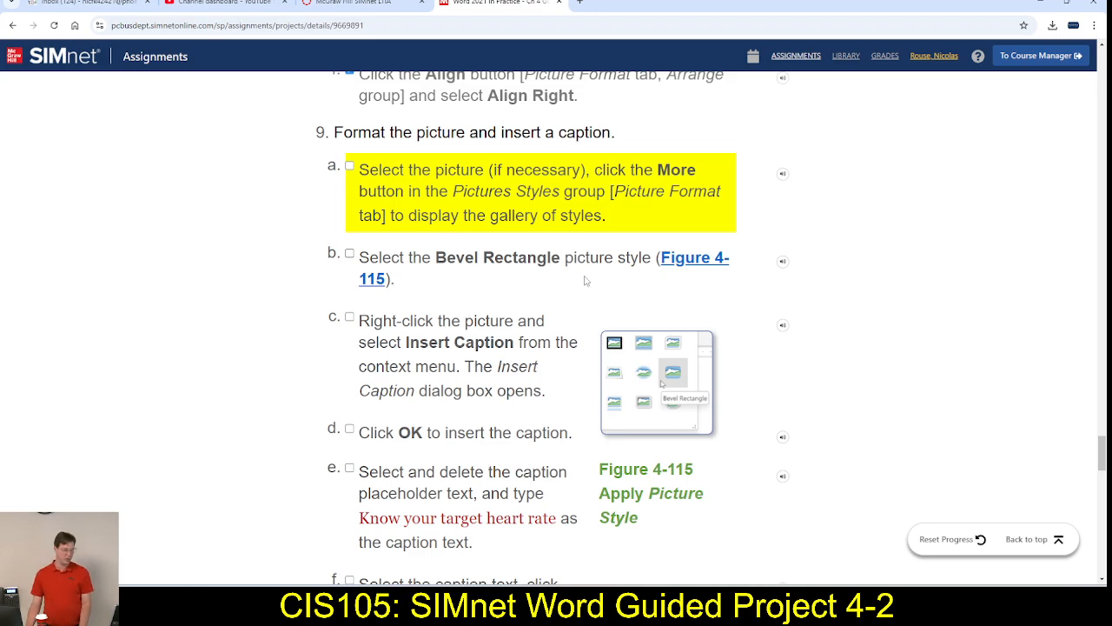
key(alt+Tab)
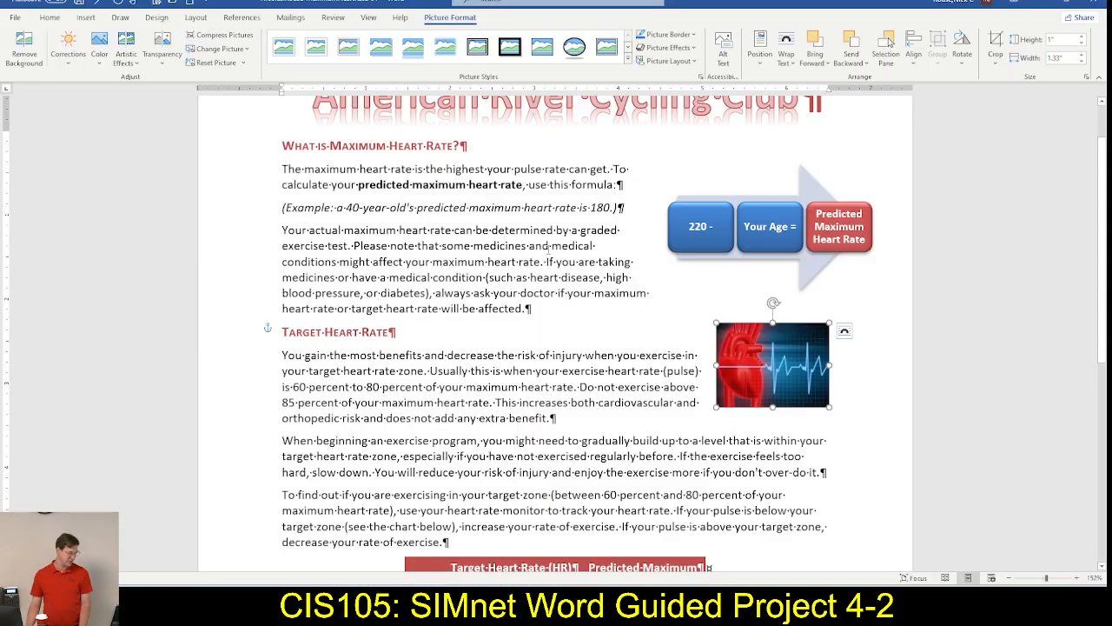
click(629, 62)
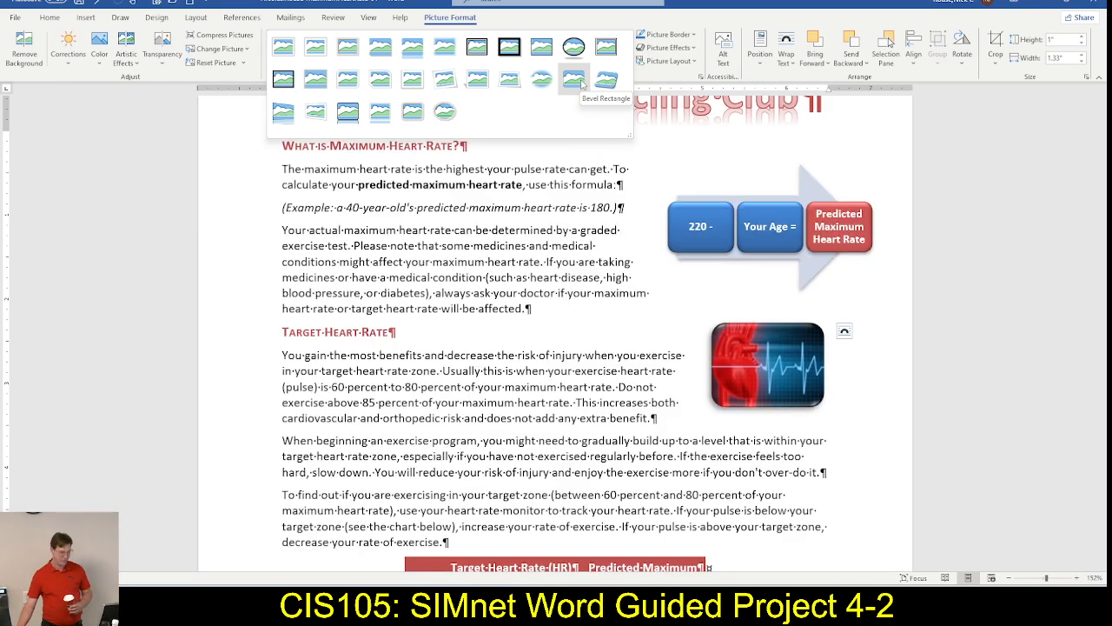
click(581, 80)
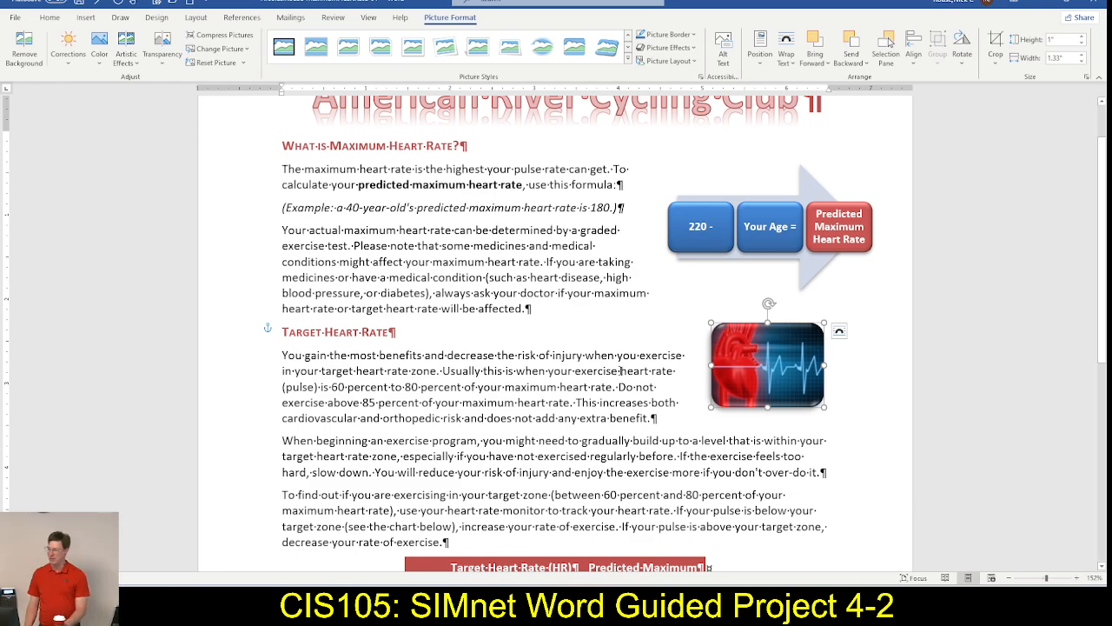
key(alt+Tab)
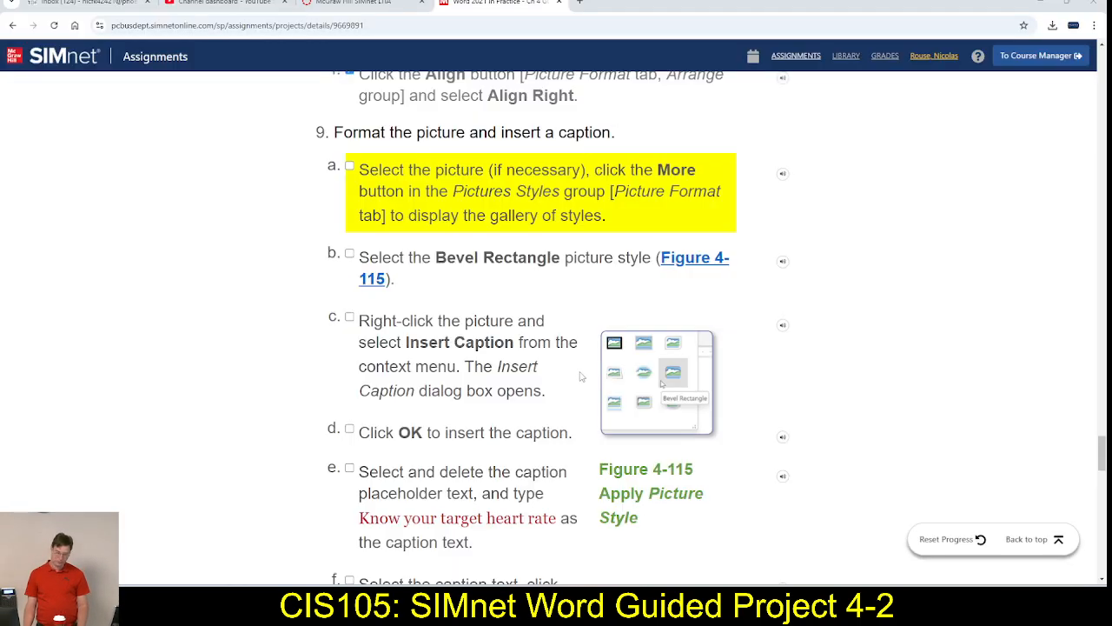
click(351, 167)
click(350, 253)
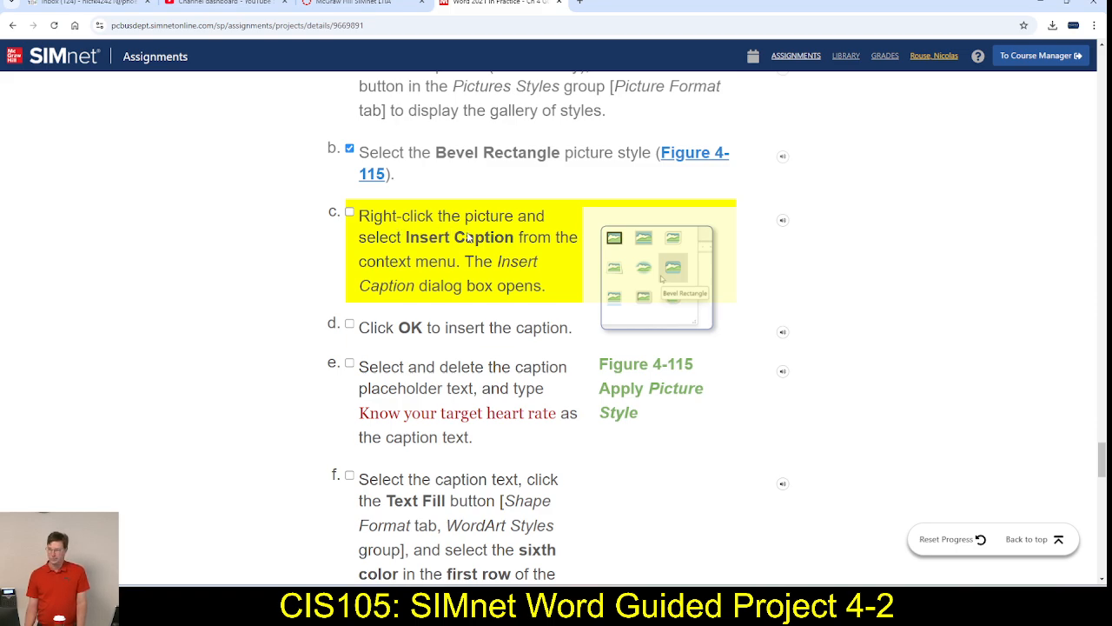
Switch to Word and insert a caption with the Figure label below the heart picture, keeping the default caption settings.
key(alt+Tab)
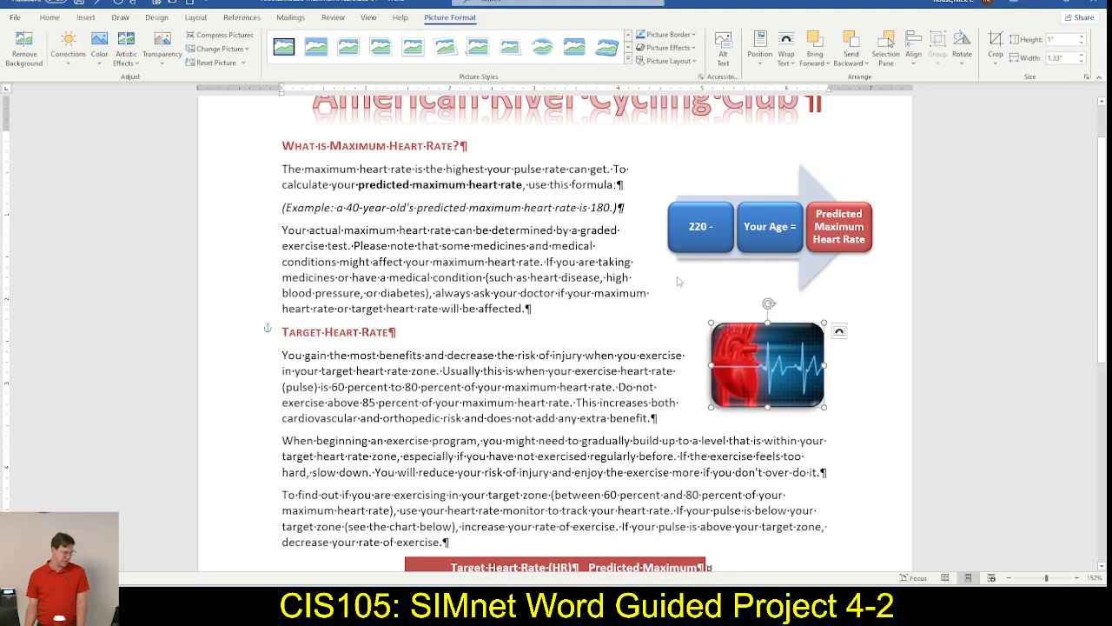
right_click(750, 356)
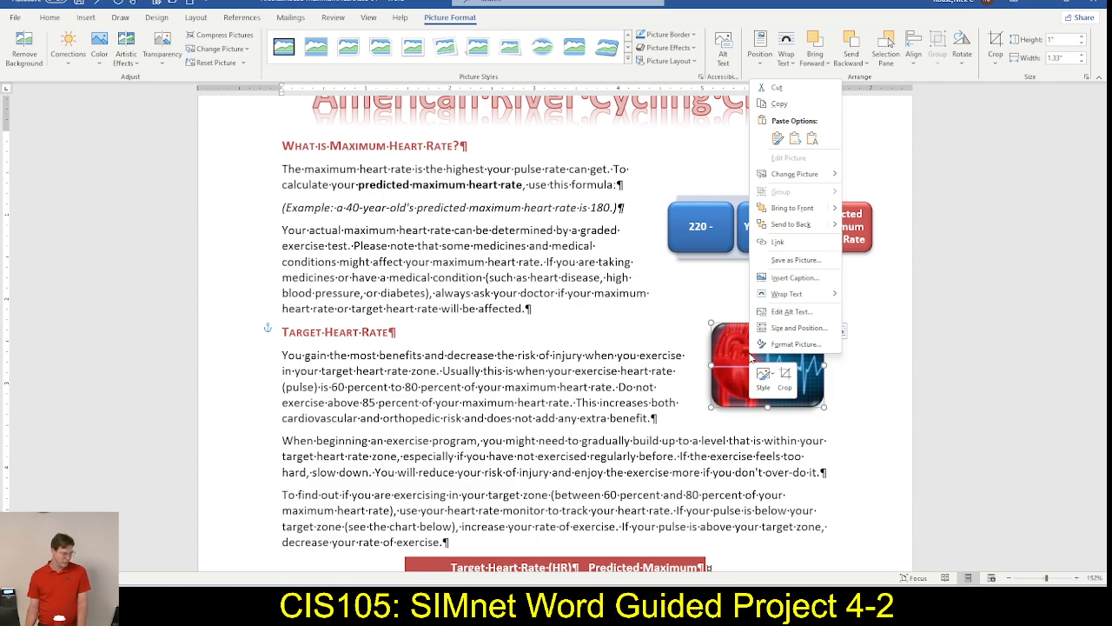
click(792, 278)
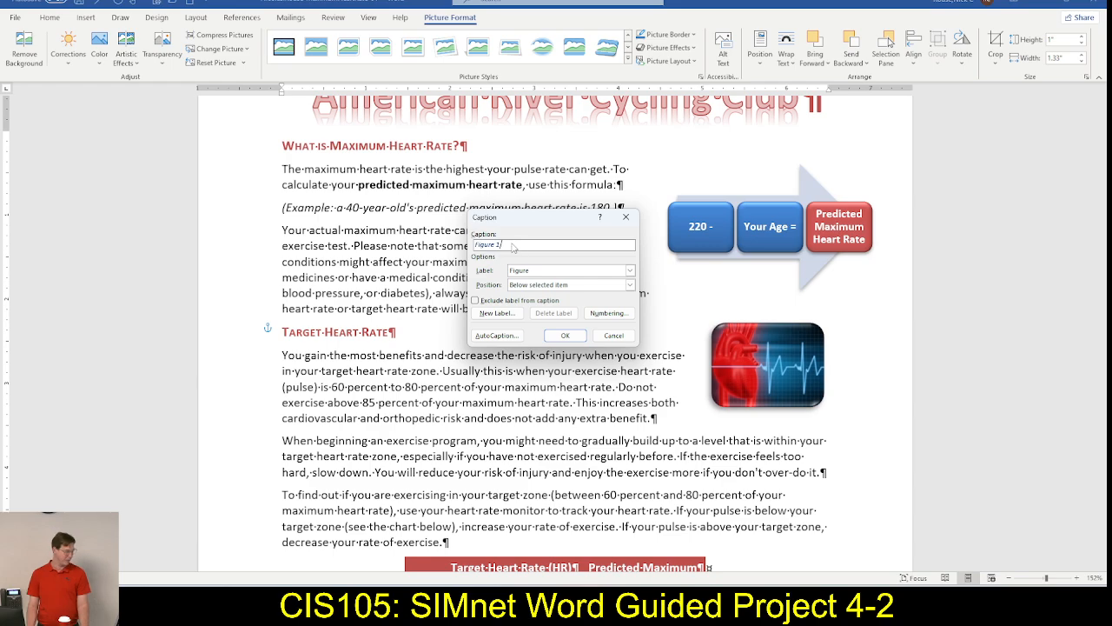
click(564, 336)
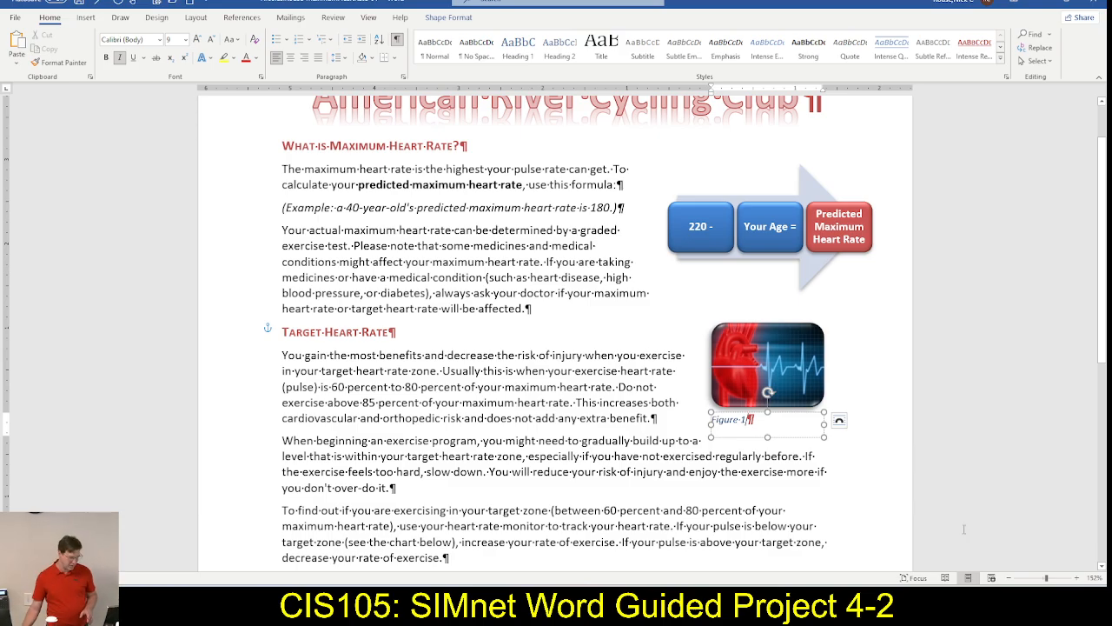
click(1077, 577)
click(1076, 577)
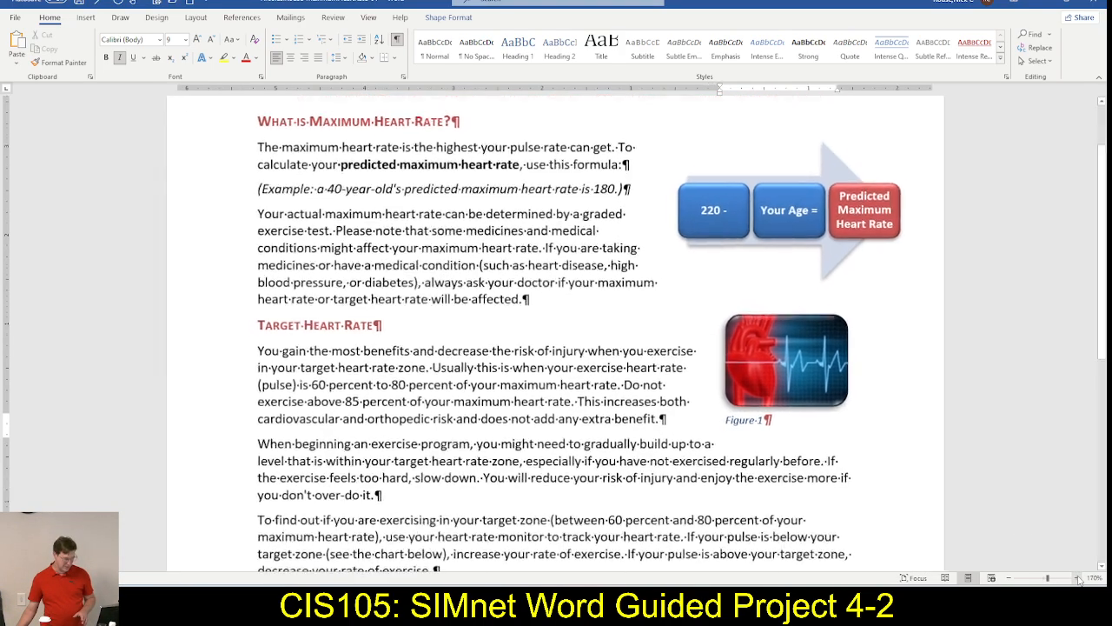
click(1077, 578)
click(1077, 578)
click(1076, 577)
click(1077, 578)
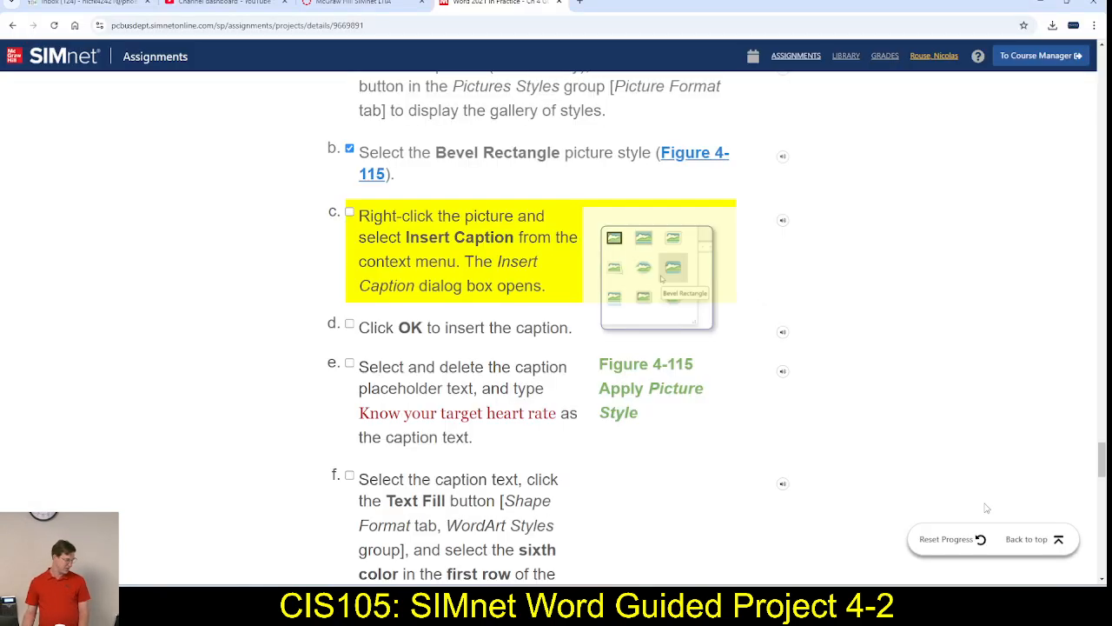
Mark steps 9c and 9d as completed in the SIMnet instructions in Chrome.
click(350, 214)
click(350, 323)
scroll(477, 372, down, 1)
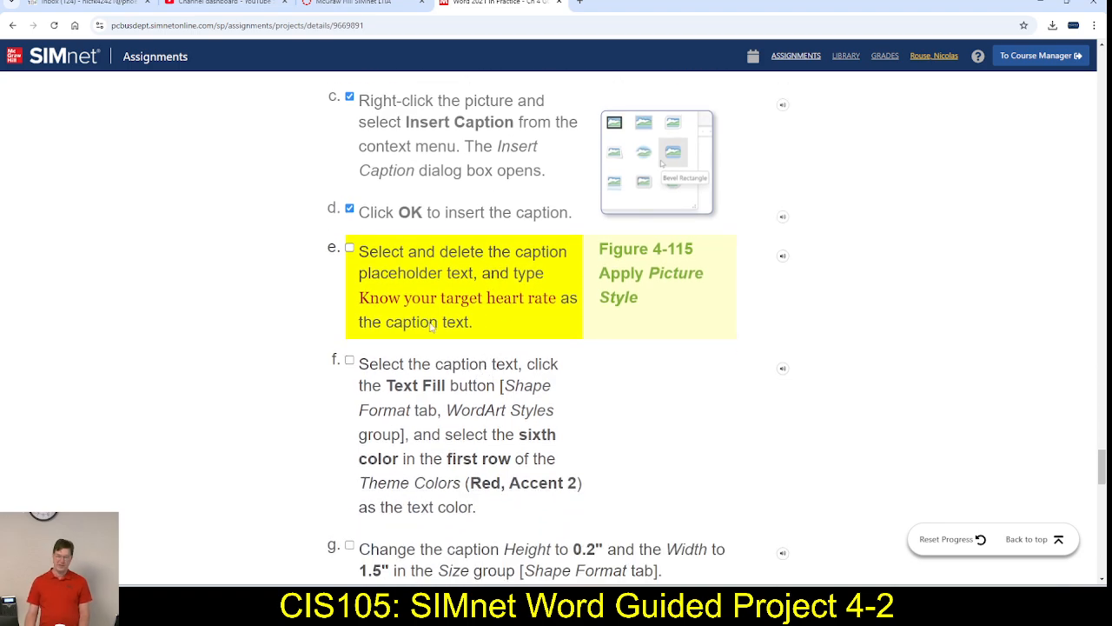
Select the caption text "Know your target heart rate" in step 9e of the SIMnet instructions and switch to Word.
scroll(431, 325, down, 1)
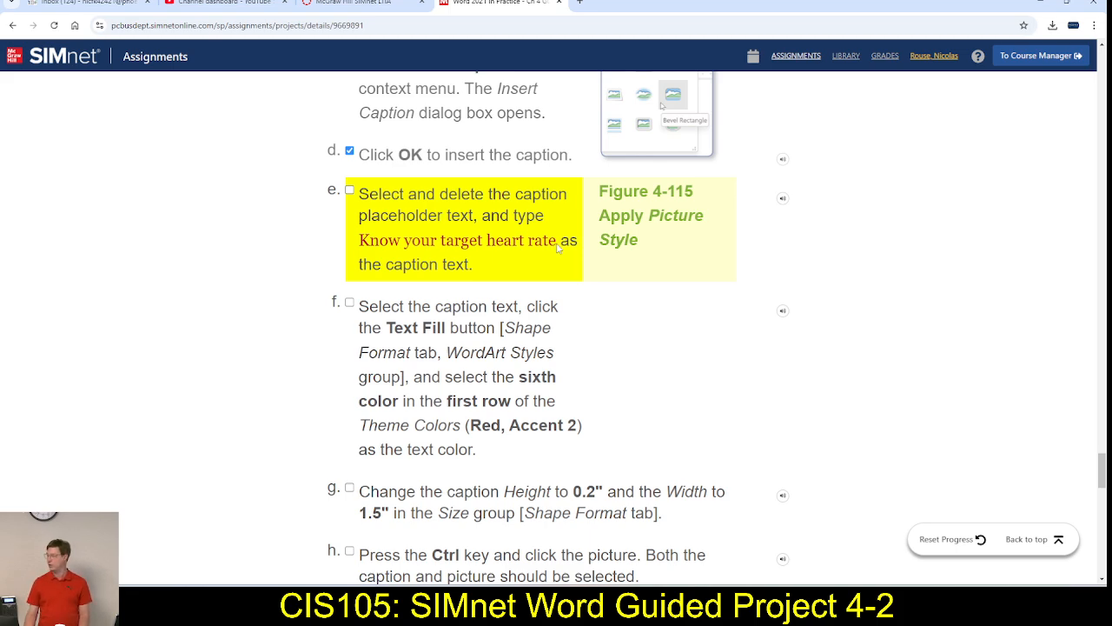
drag(557, 246, 359, 243)
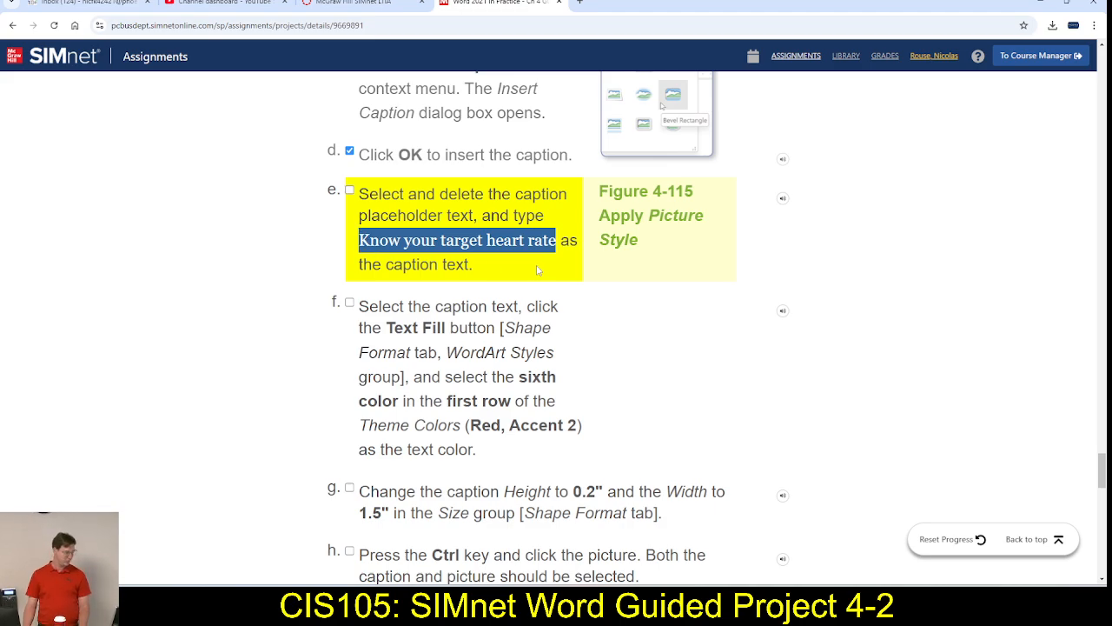
key(alt+Tab)
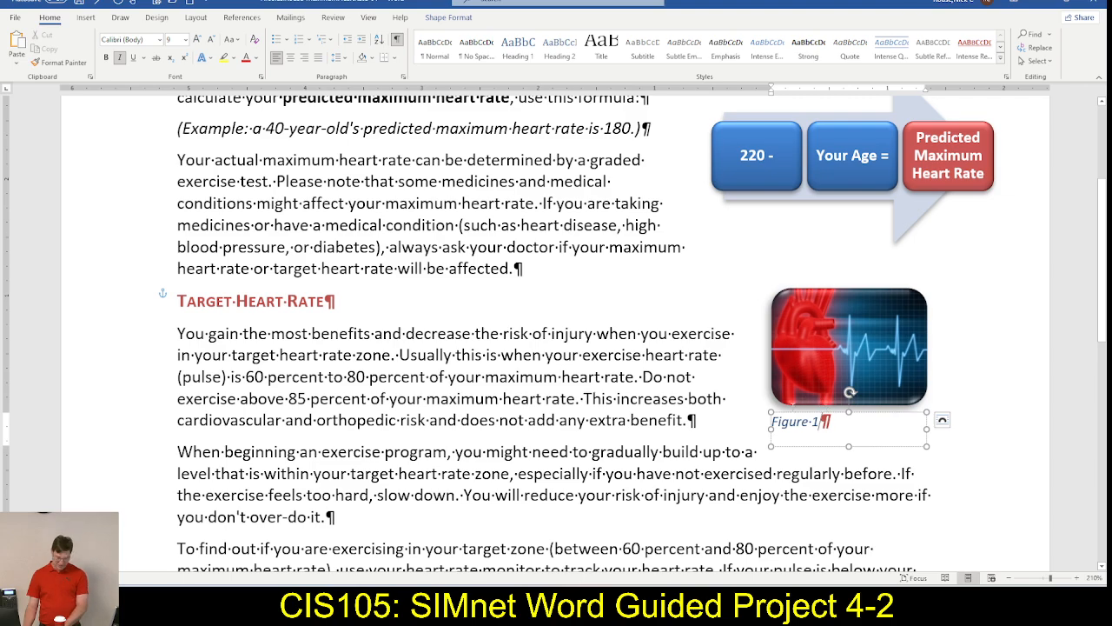
Clear the "Figure 1" placeholder text from the caption box below the heart picture.
double_click(816, 421)
key(BackSpace)
key(BackSpace)
key(BackSpace)
key(BackSpace)
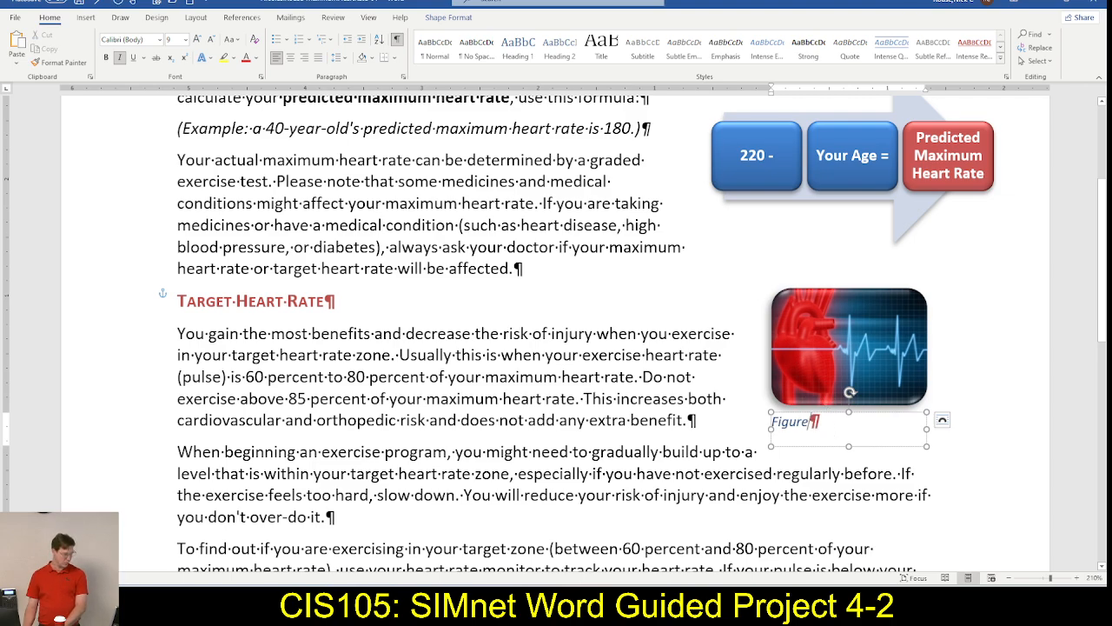
key(BackSpace)
key(BackSpace)
key(BackSpace)
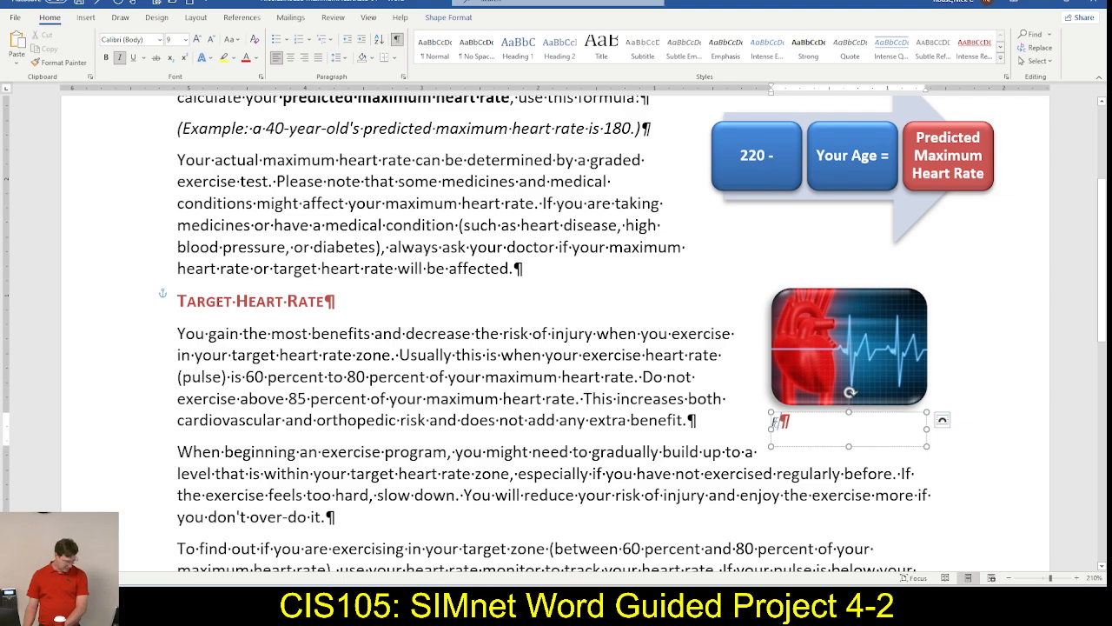
key(BackSpace)
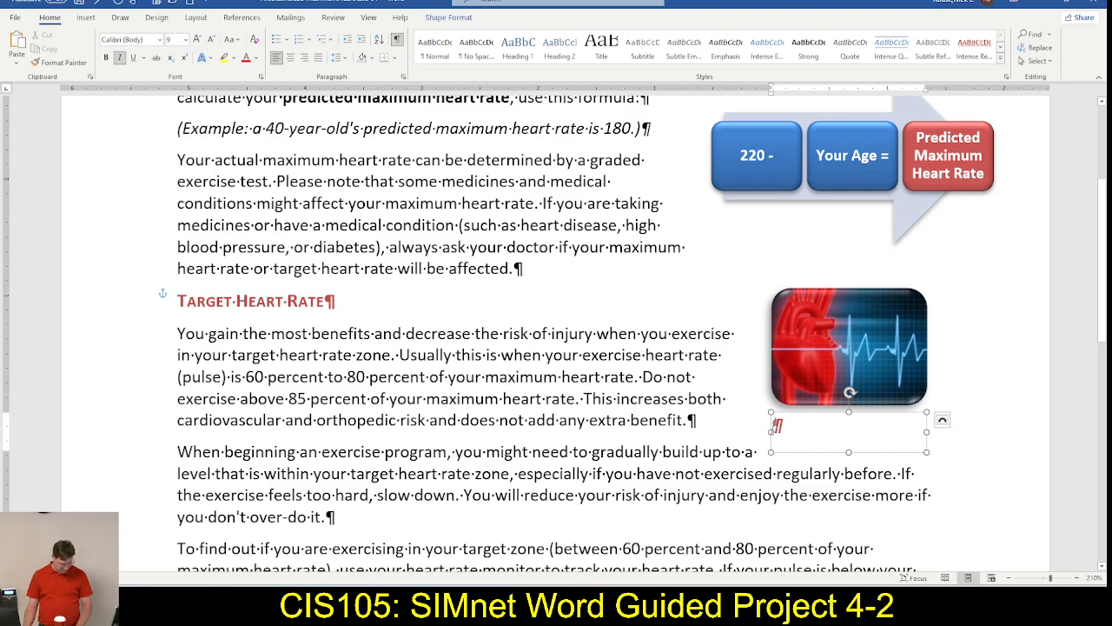
text(F)
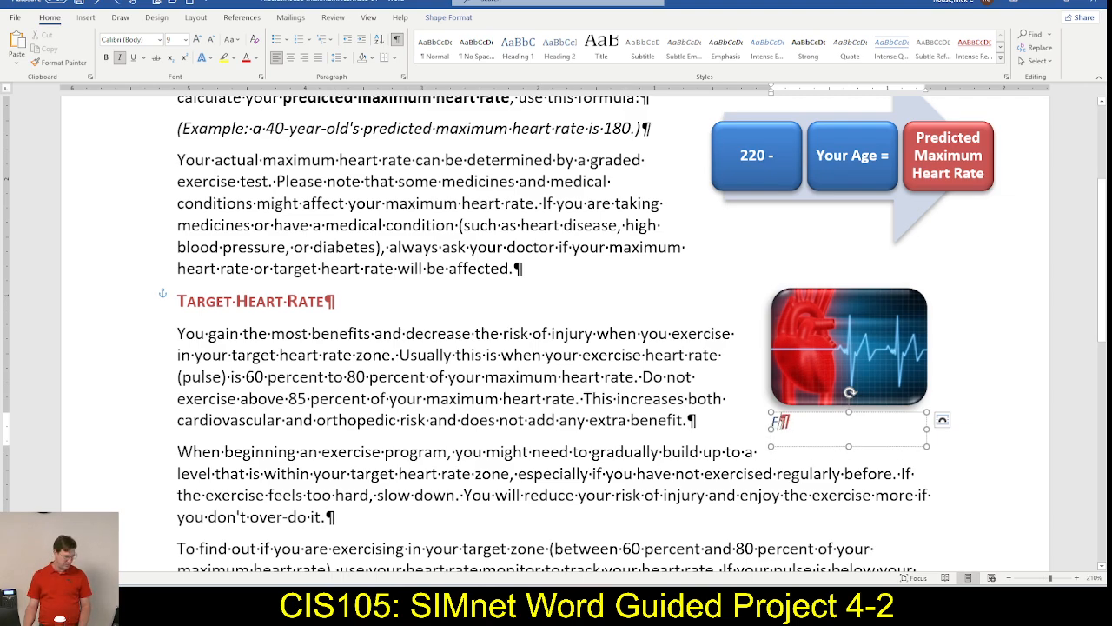